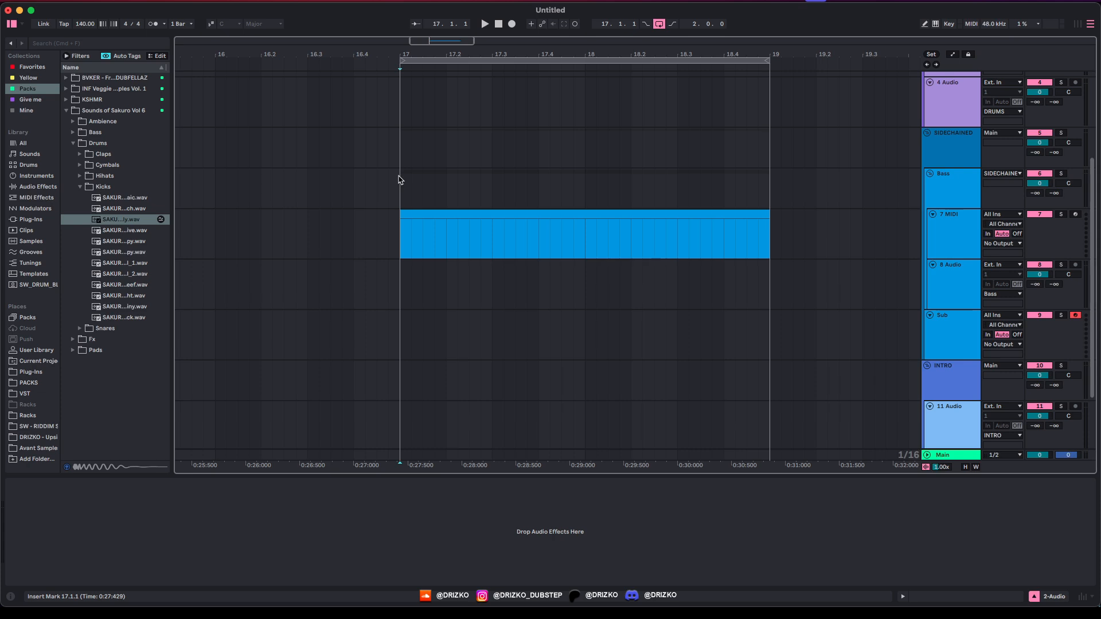
Step: Create an empty MIDI clip over bars 15–17 on the 7 MIDI track
left_click(963, 191)
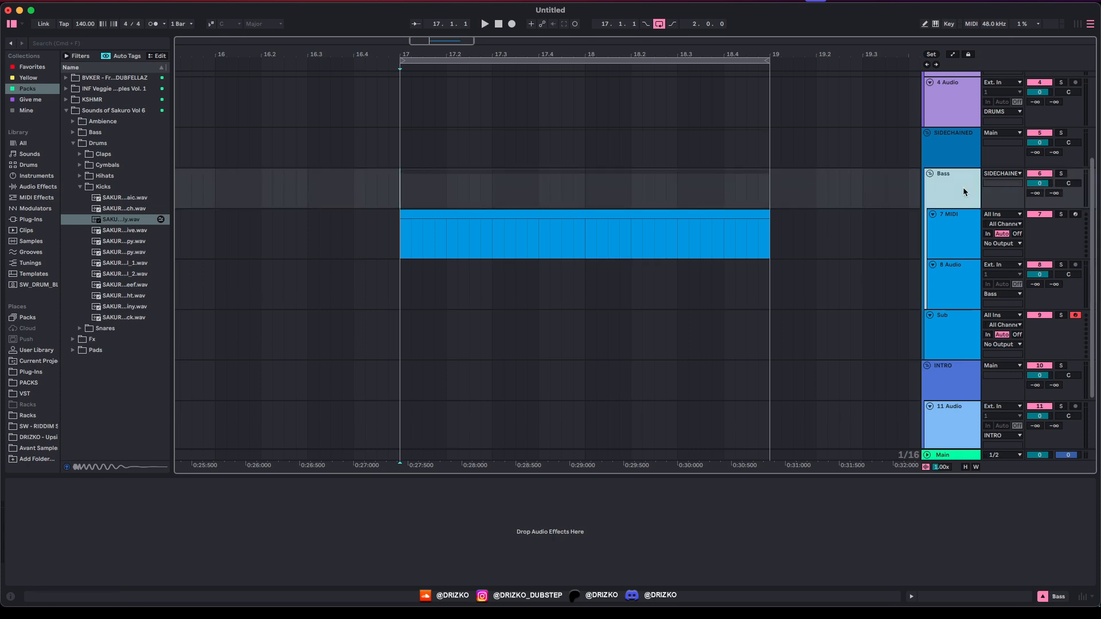
scroll(480, 243, "down", 3)
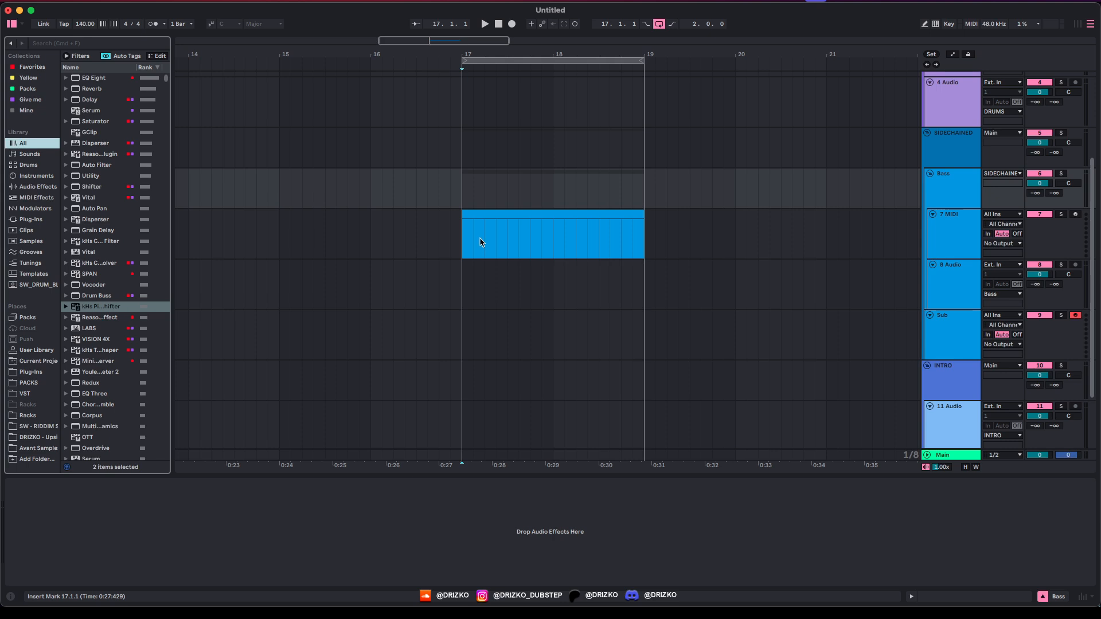
left_click_drag(524, 214, 466, 248)
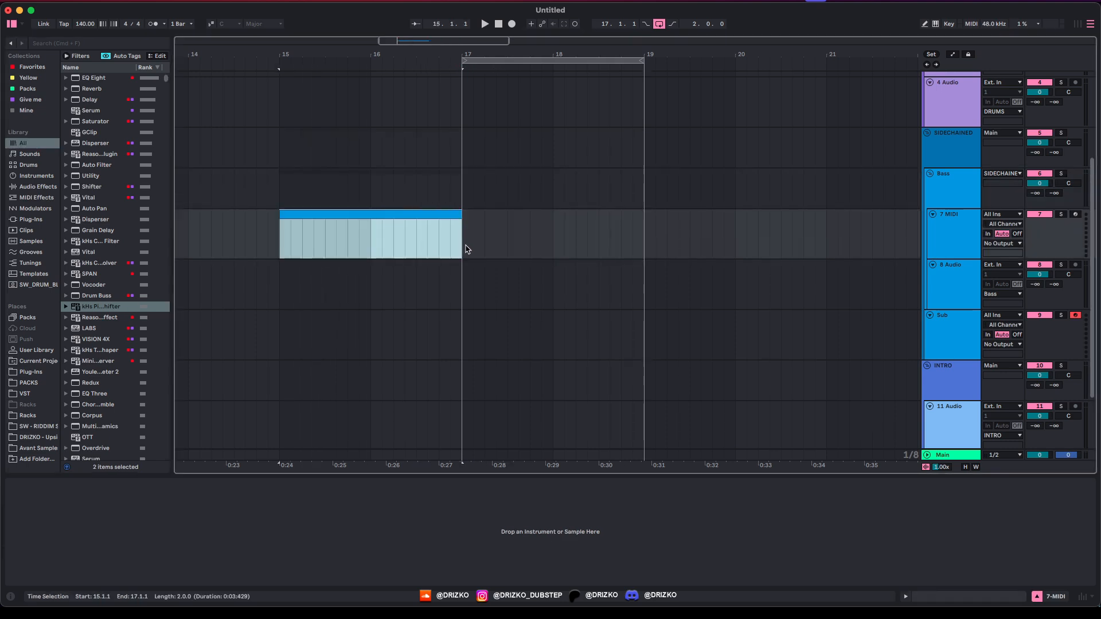
double_click(312, 225)
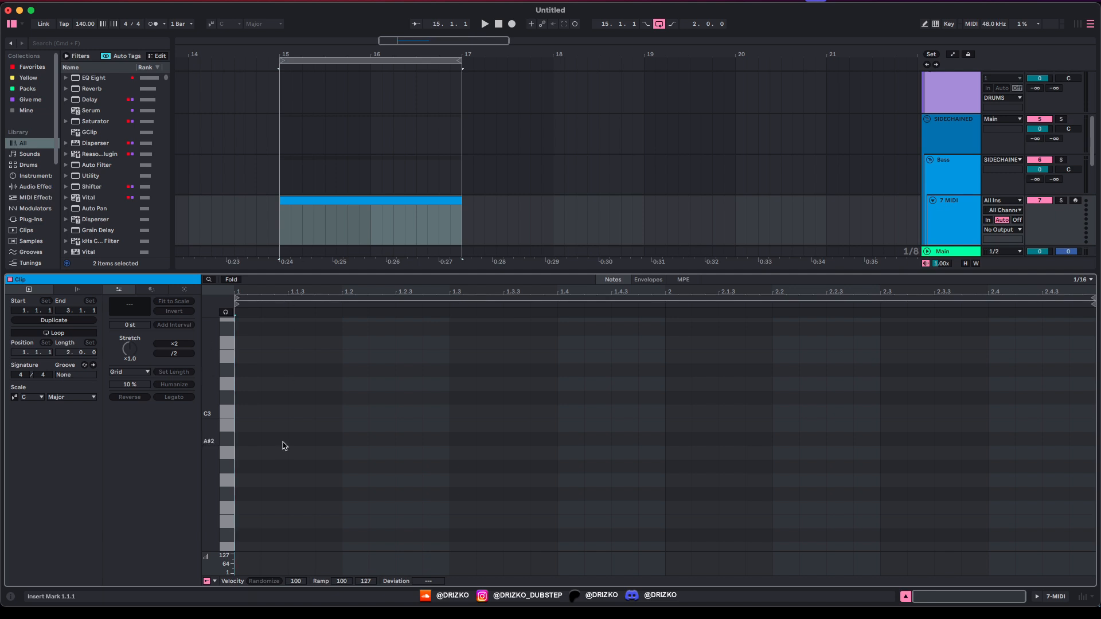
Step: Fill the clip with eight repeated E0 notes, then start a browser search
scroll(283, 445, "down", 5)
double_click(248, 508)
left_click_drag(261, 507, 342, 508)
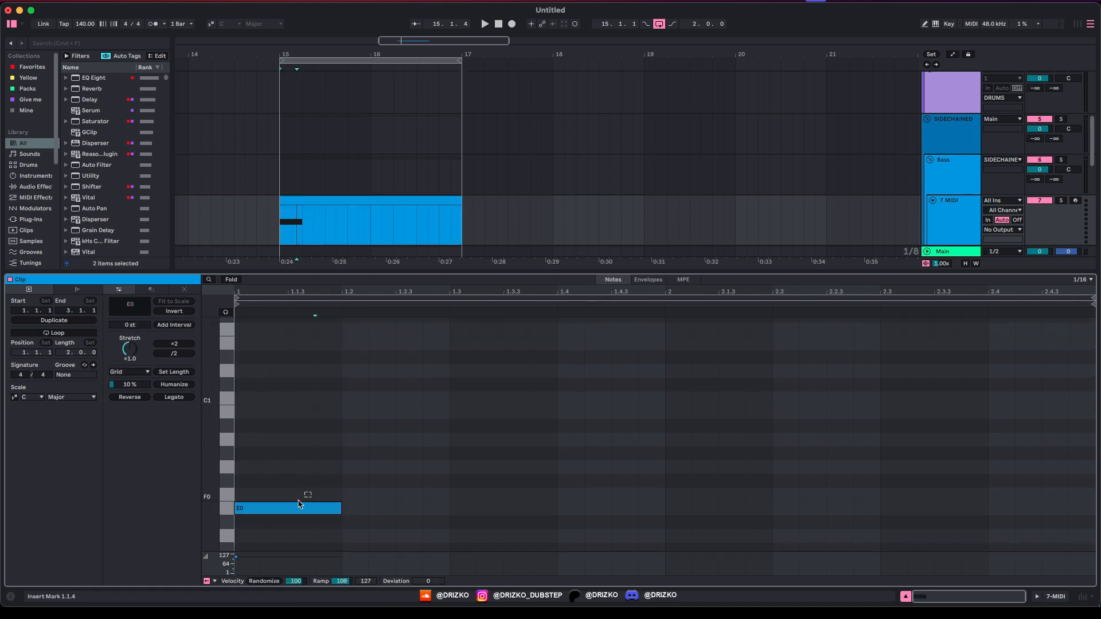
key("super+d")
key("super+d")
key("super+d")
key("super+d")
key("super+d")
key("super+d")
key("super+d")
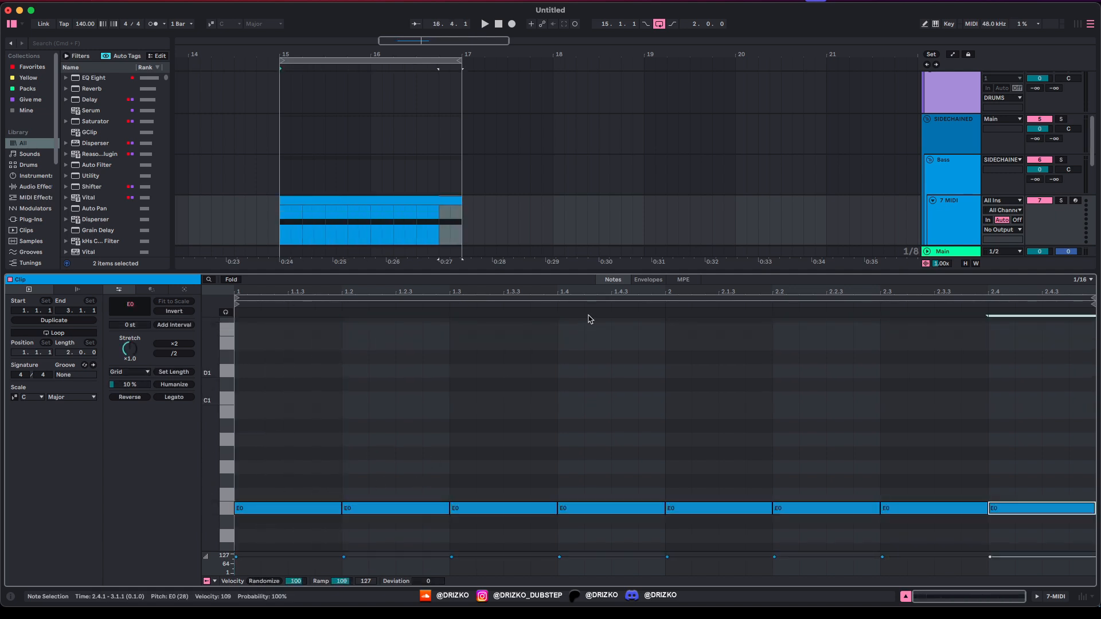
left_click(958, 230)
key("super+f")
Step: Search 'reason' and load Reason Rack Plugin onto the 7 MIDI track
type("reason")
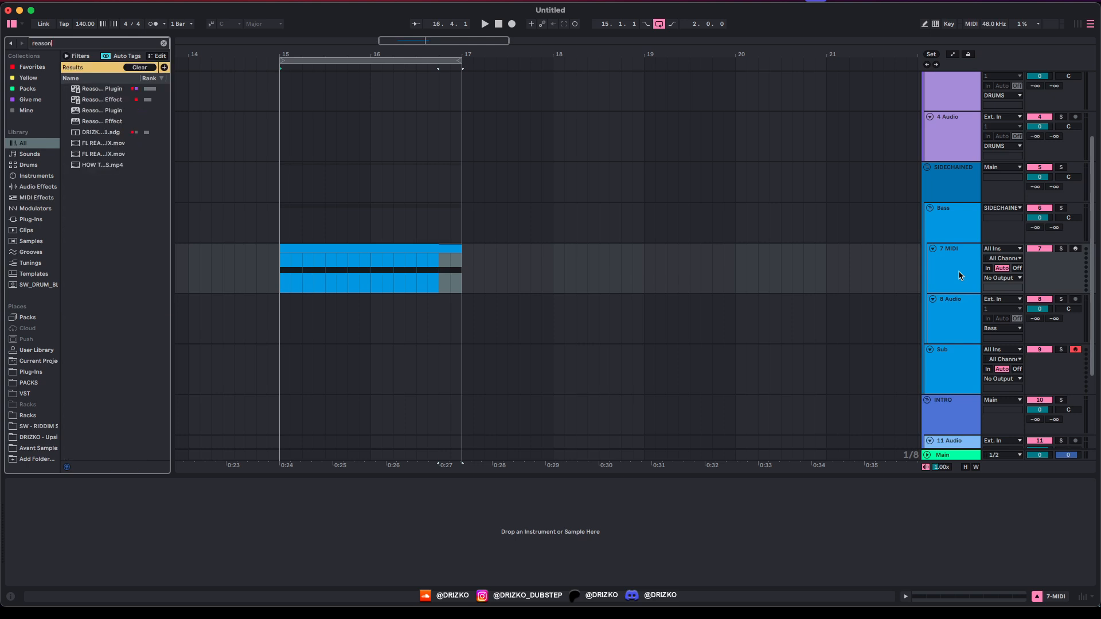
key("Down")
key("Return")
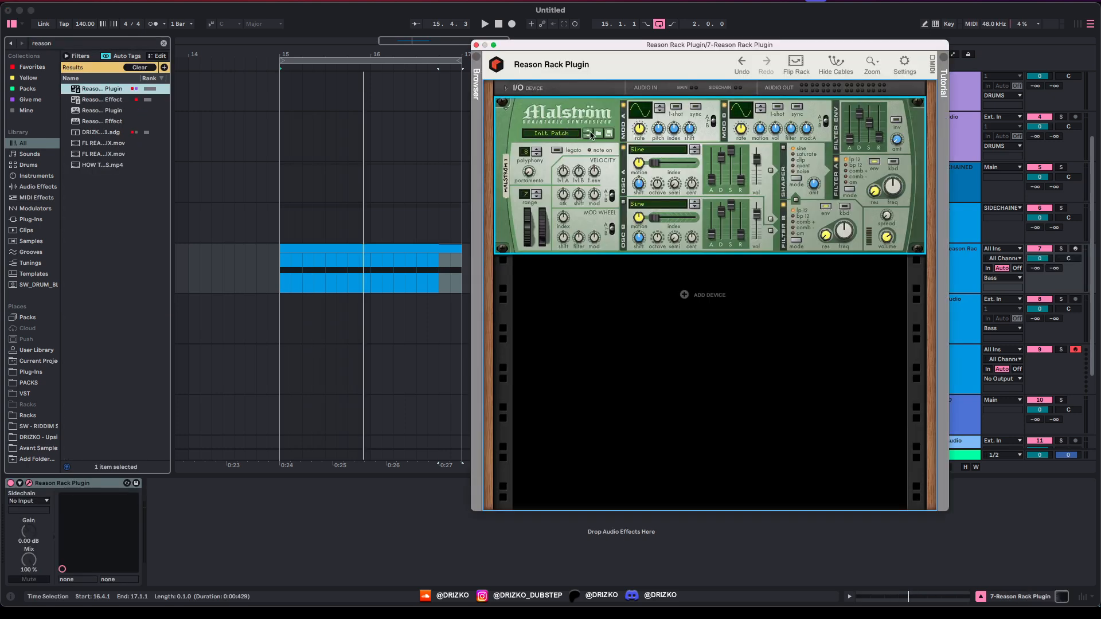
Step: Set Malström oscillator A to Square*4 and reshape modulator B, tempo-synced at 1/4
left_click(660, 149)
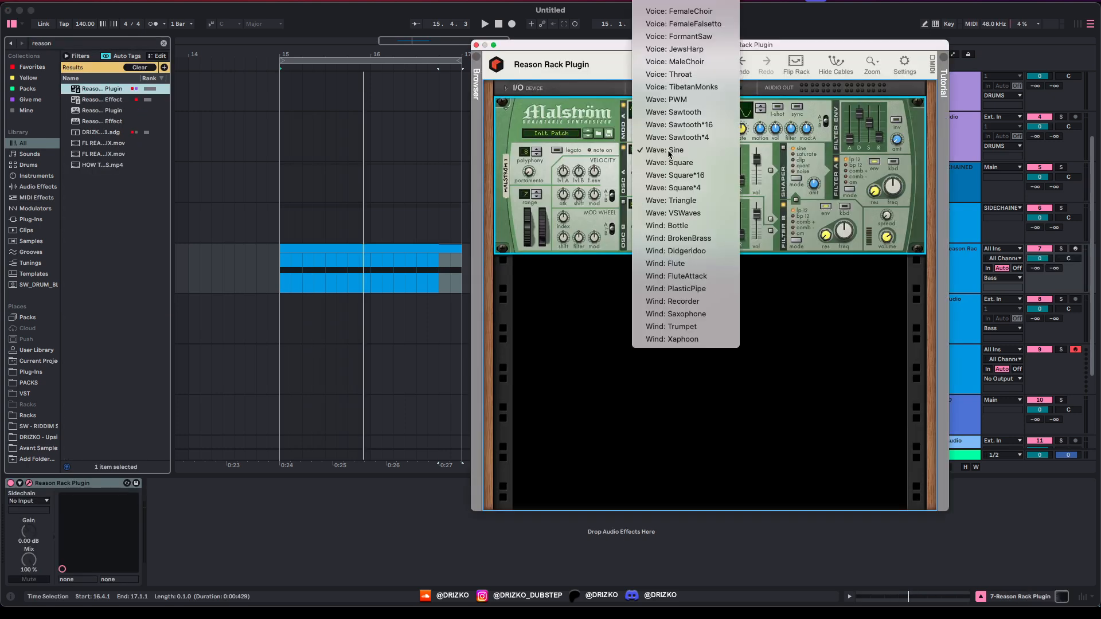
left_click(715, 194)
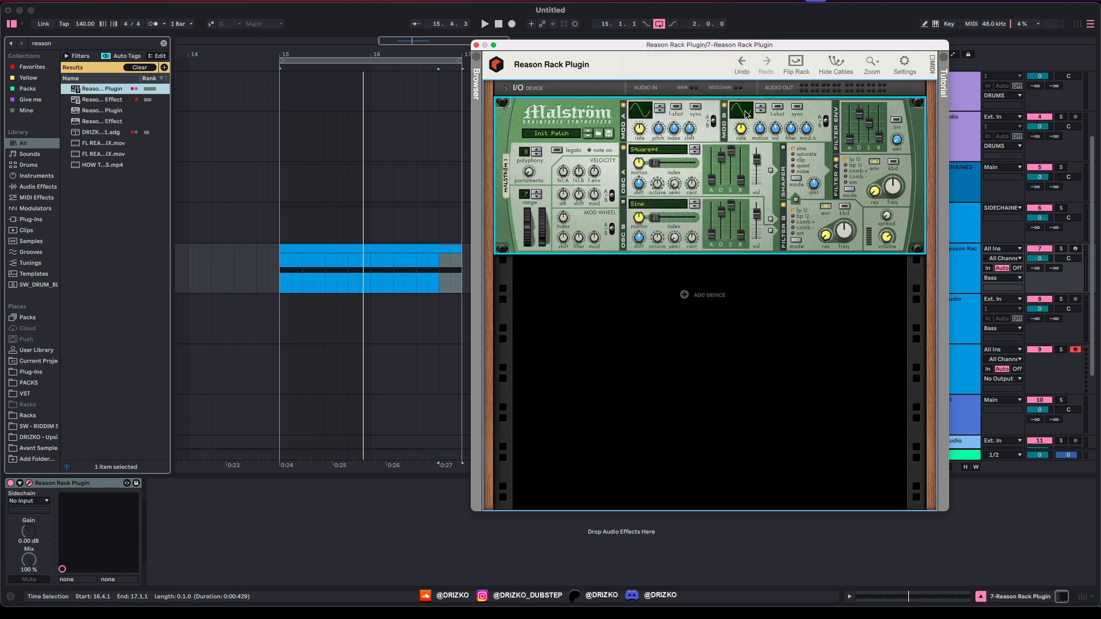
mouse_move(742, 110)
left_mouse_down()
mouse_move(747, 89)
mouse_move(745, 104)
left_mouse_up()
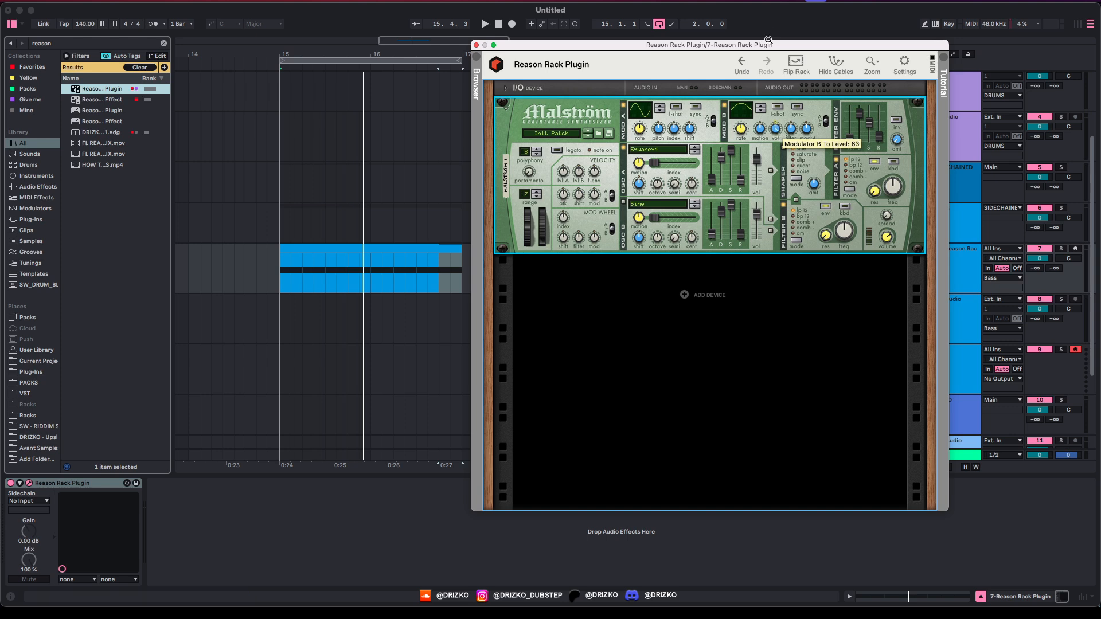
left_click(798, 107)
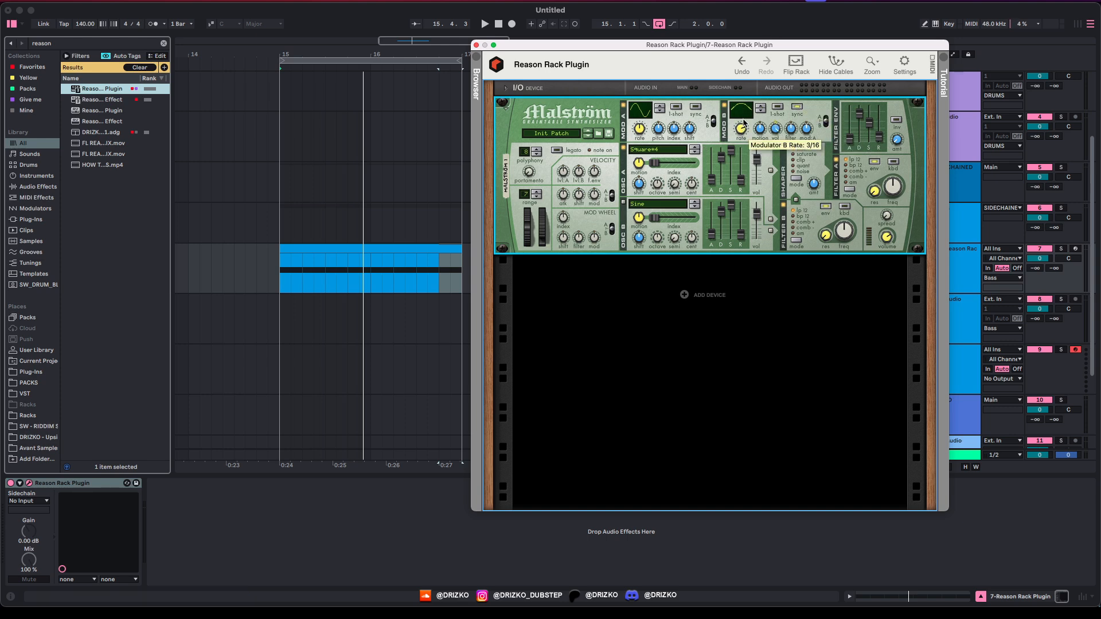
left_click_drag(744, 124, 742, 126)
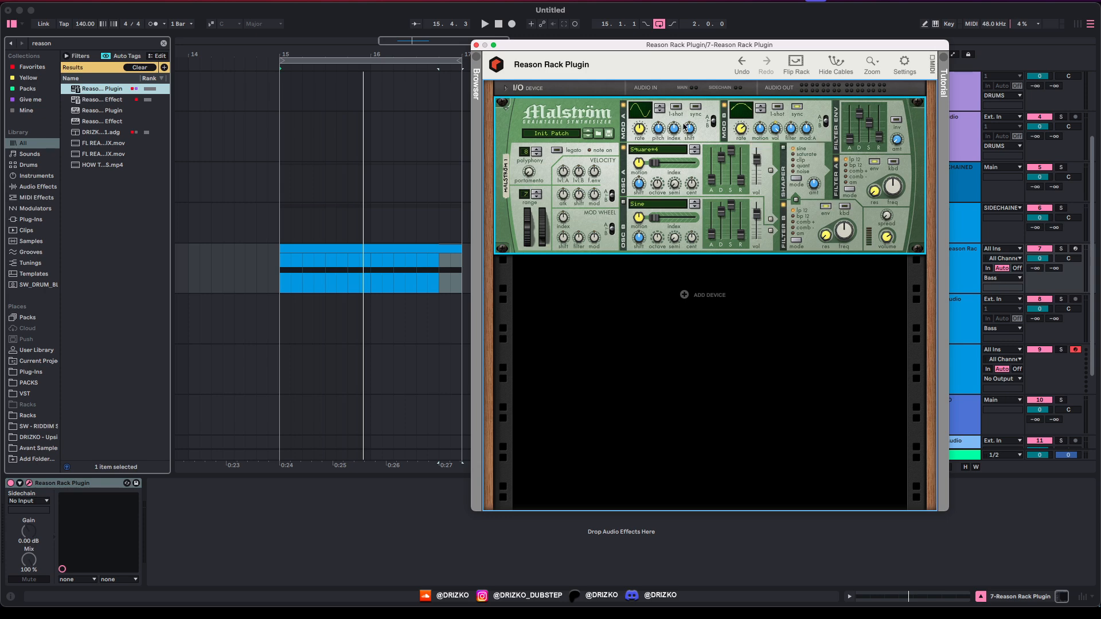
left_click_drag(766, 45, 694, 52)
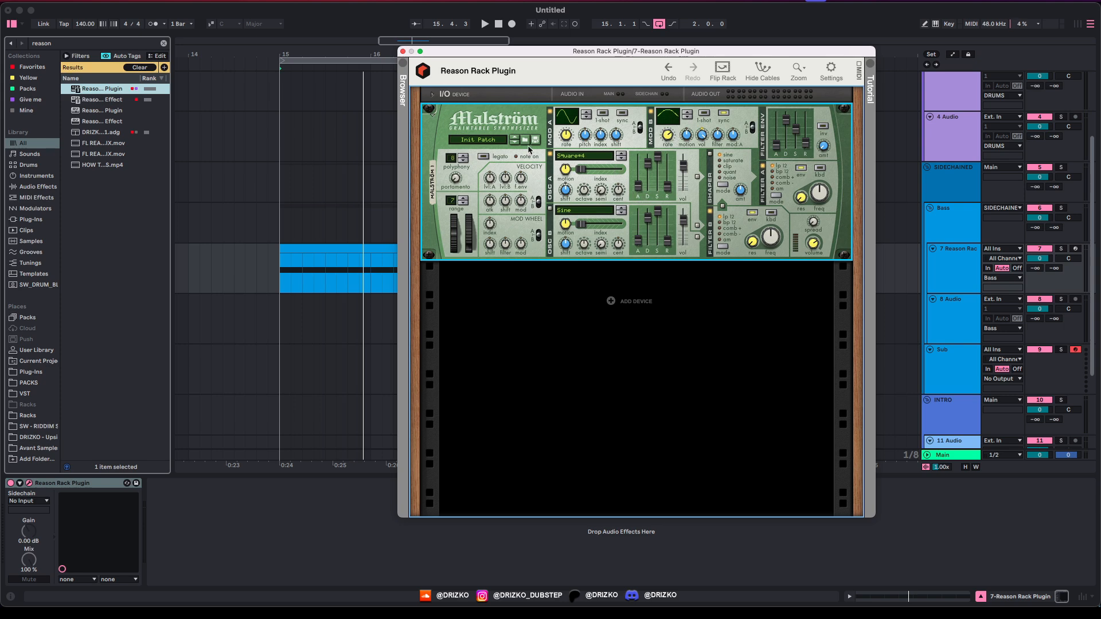
key("space")
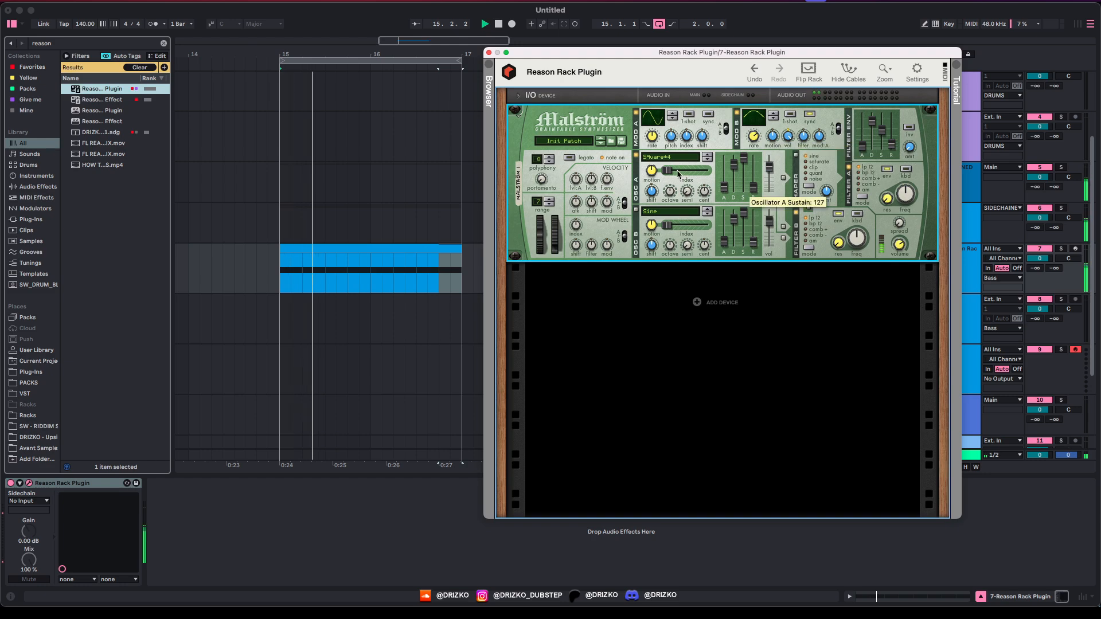
Step: Raise Malström's oscillator A index to 51 while auditioning the loop
mouse_move(678, 174)
left_mouse_down()
mouse_move(703, 174)
mouse_move(676, 171)
left_mouse_up()
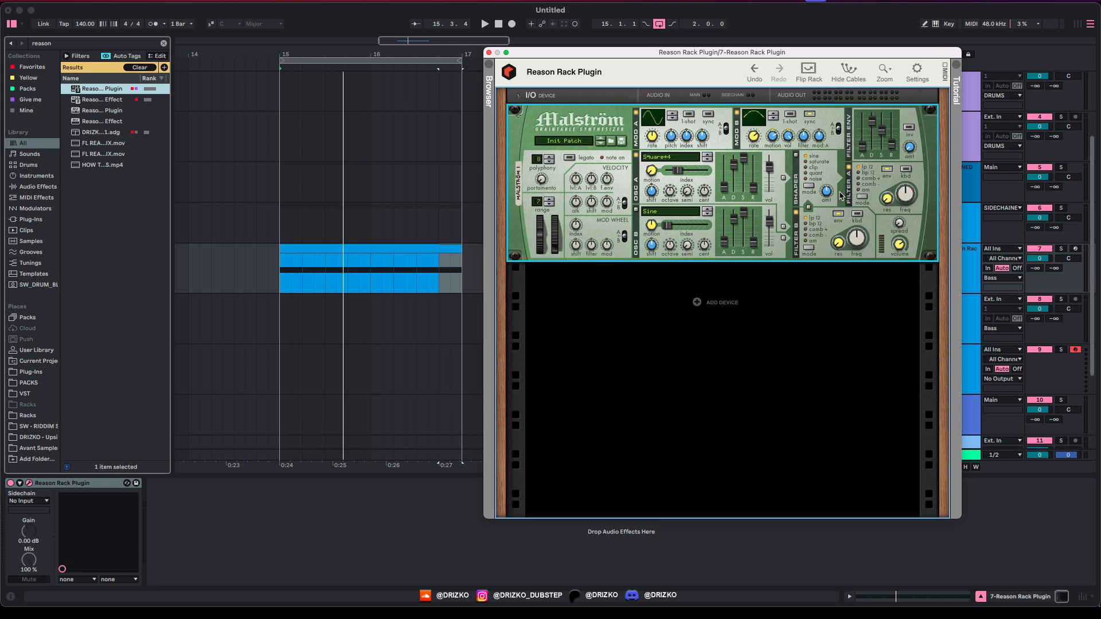
key("space")
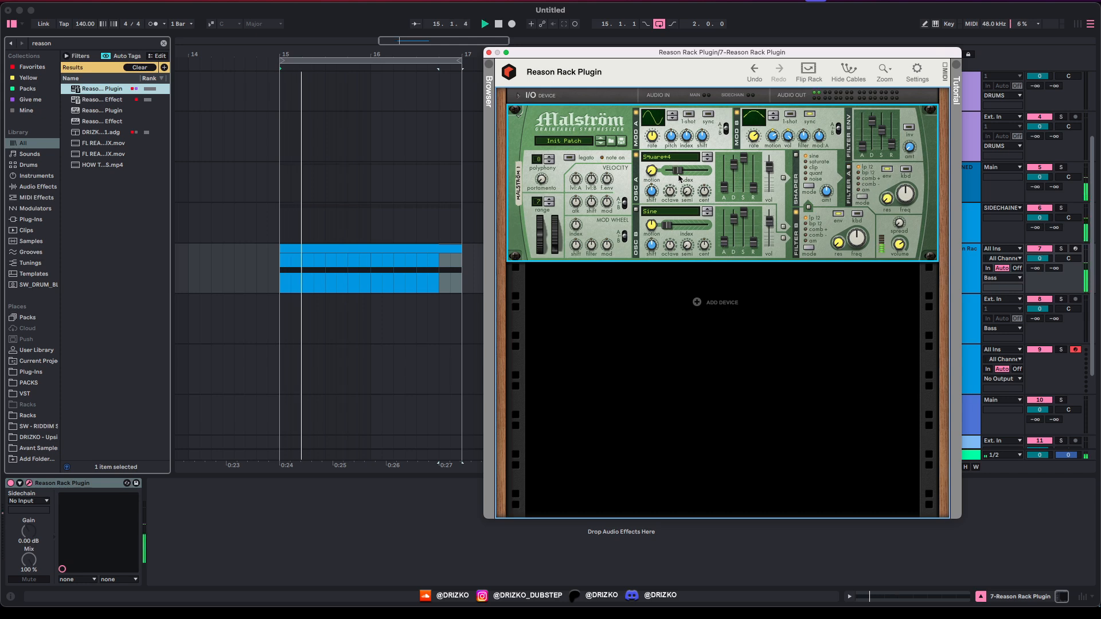
mouse_move(675, 169)
left_mouse_down()
mouse_move(701, 173)
mouse_move(669, 175)
left_mouse_up()
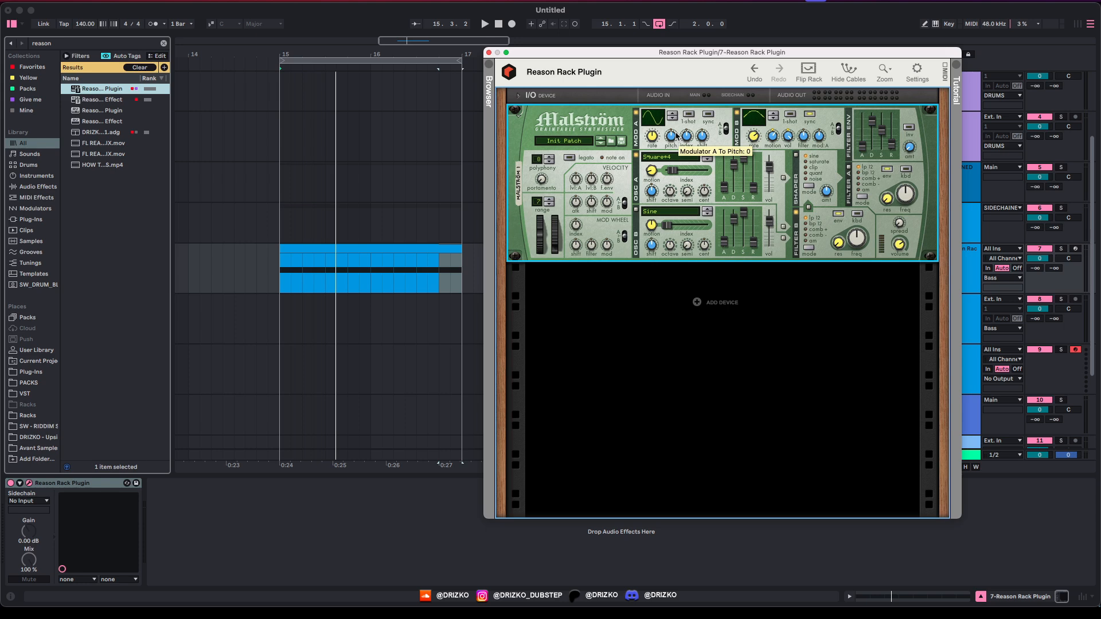
Step: Give modulator A a jagged curve sending 28 to pitch and -24 to index
left_click_drag(660, 121, 663, 116)
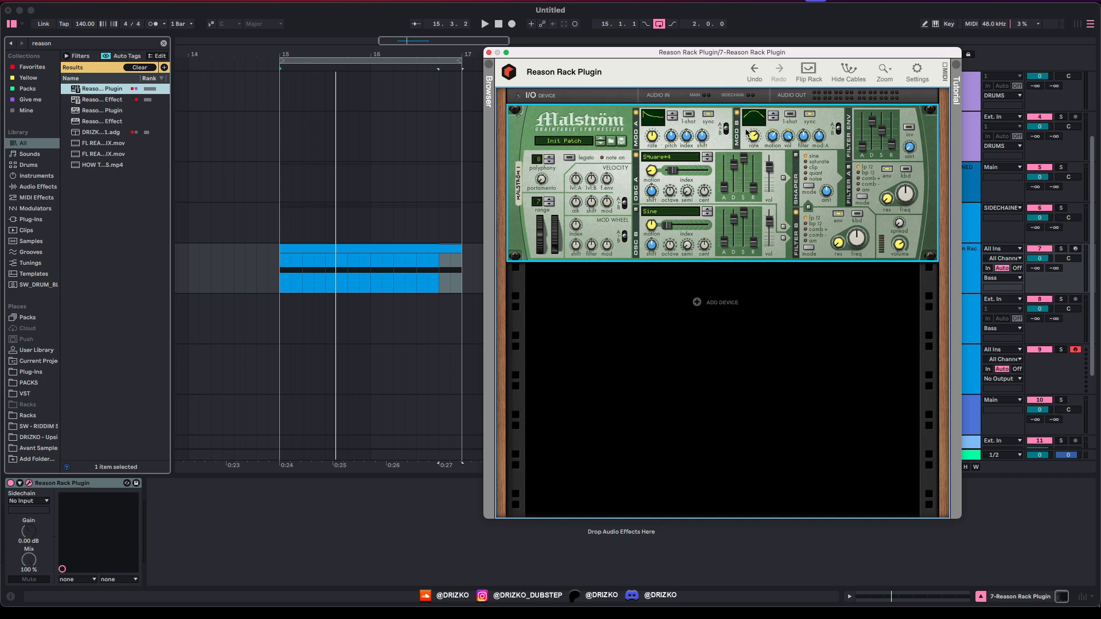
mouse_move(655, 142)
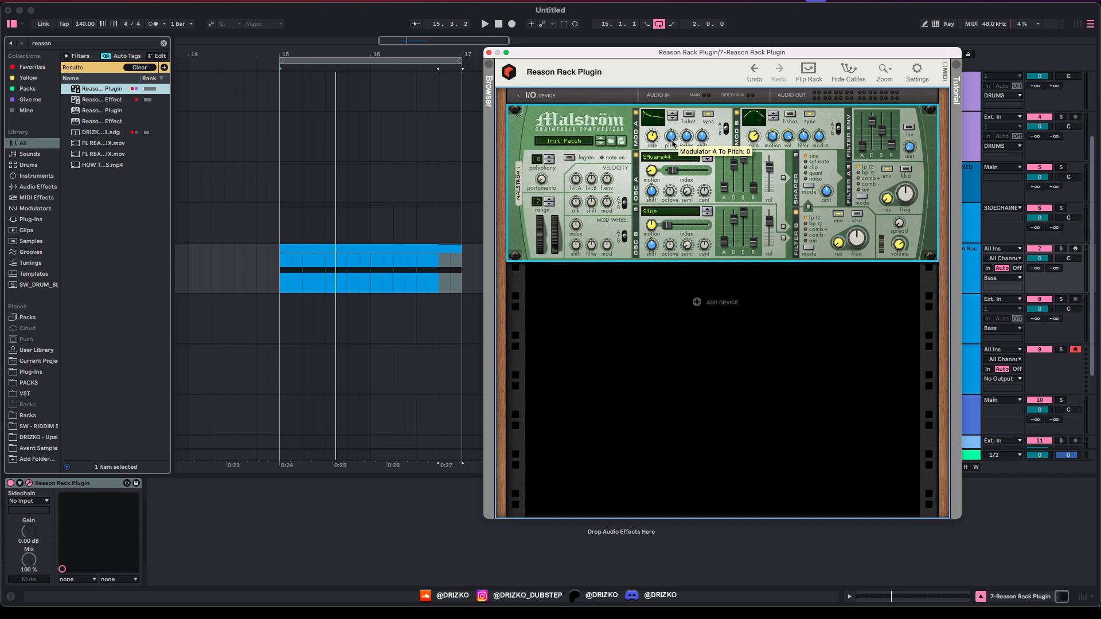
key("space")
left_click_drag(672, 142, 673, 132)
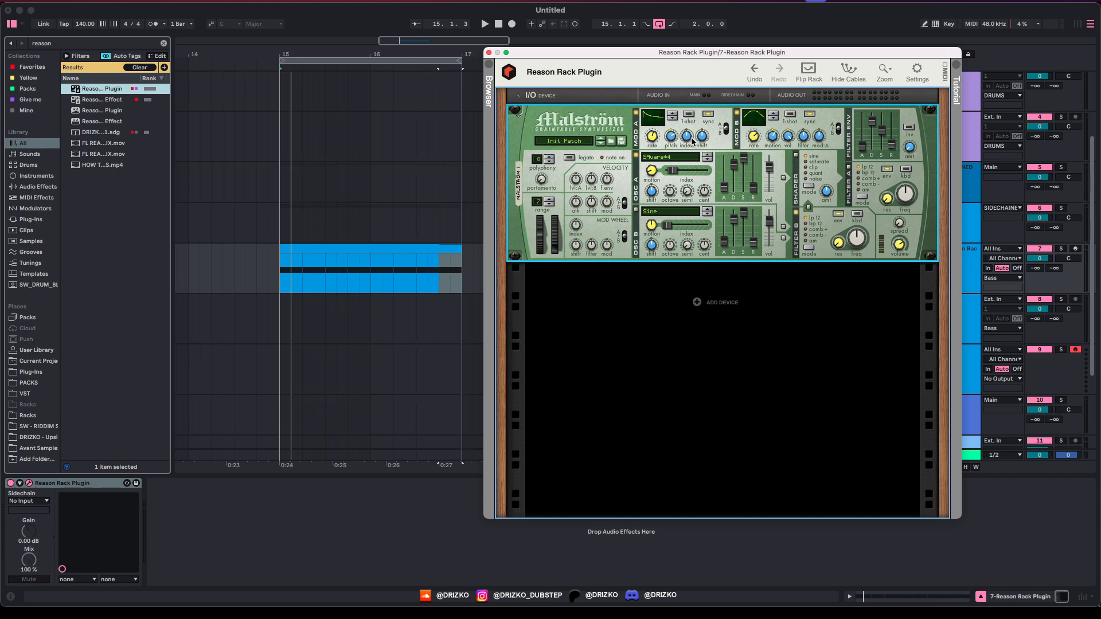
mouse_move(691, 141)
key("space")
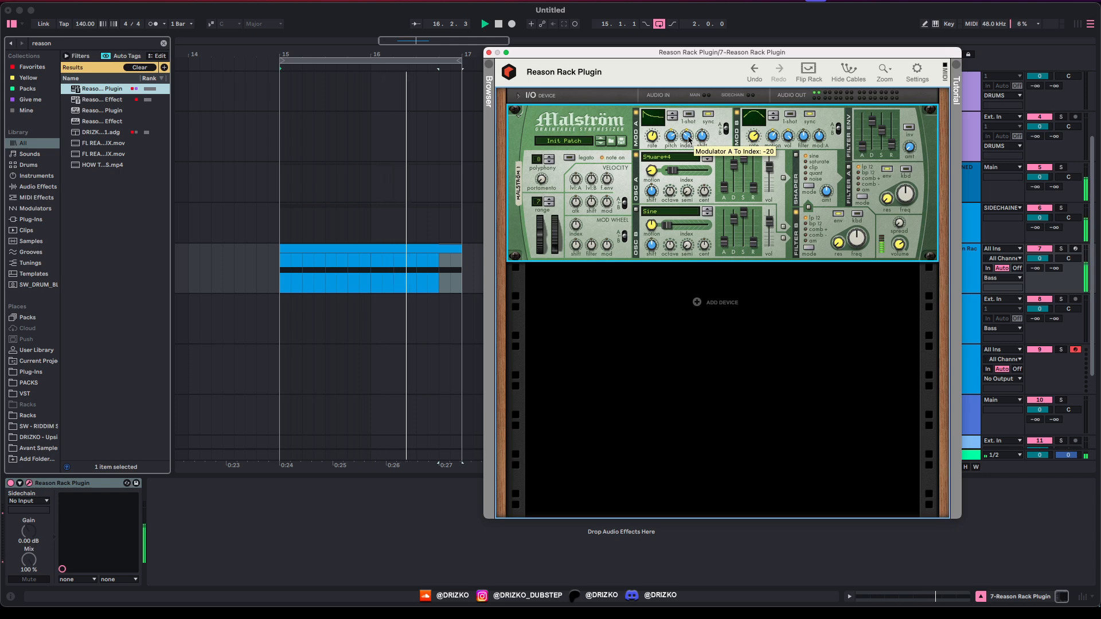
left_click_drag(688, 140, 687, 142)
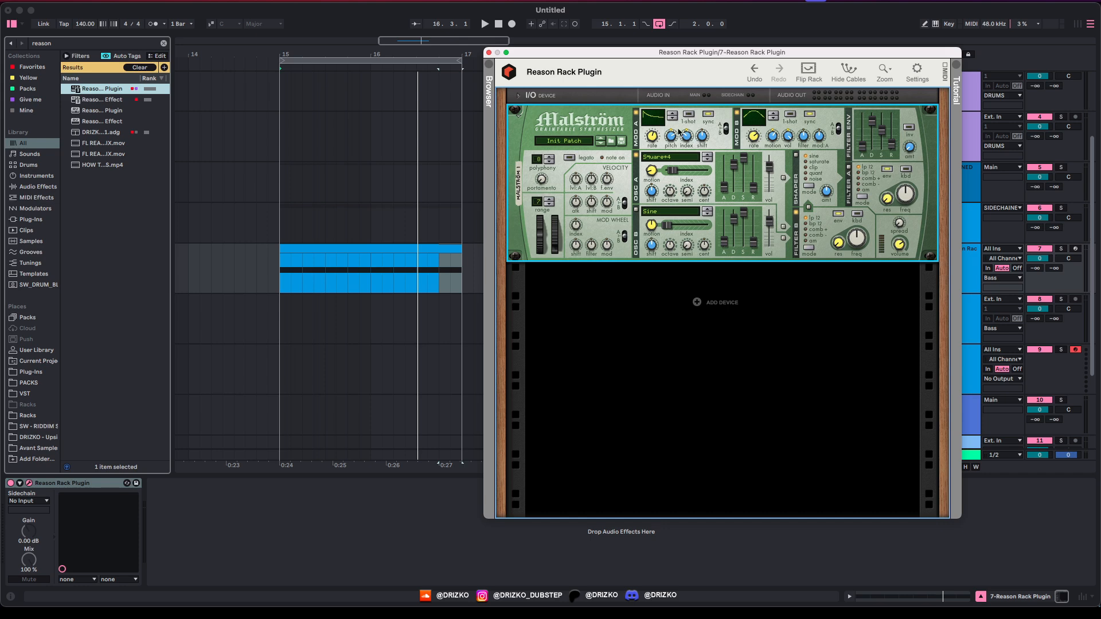
left_click_drag(693, 54, 640, 48)
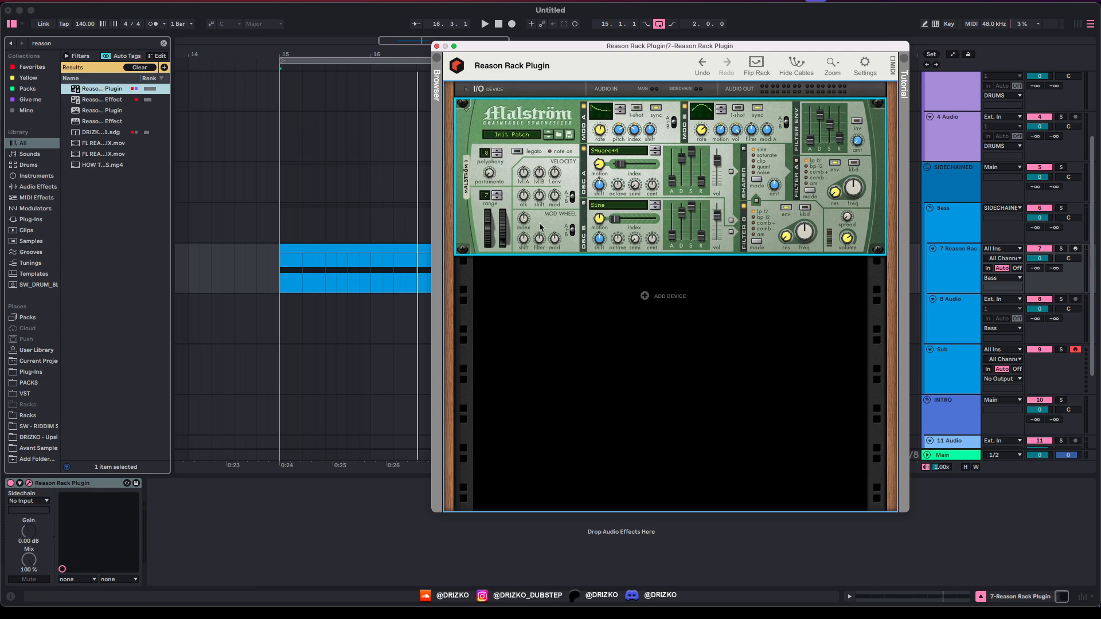
Step: Turn on Malström's shaper with amount about 42 and audition the loop
left_click(731, 172)
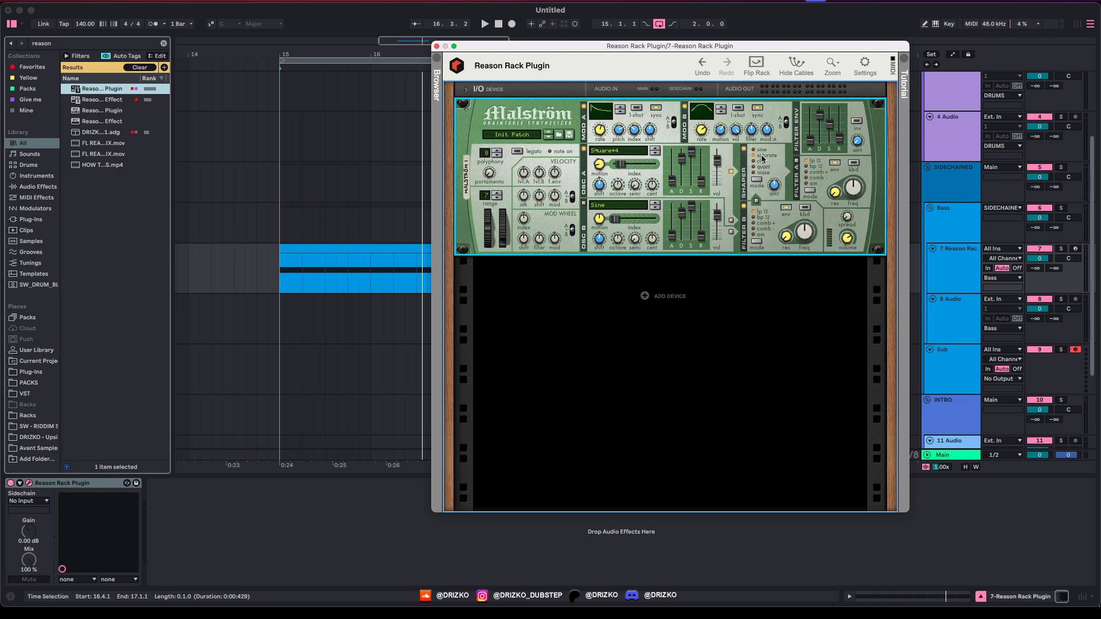
mouse_move(773, 194)
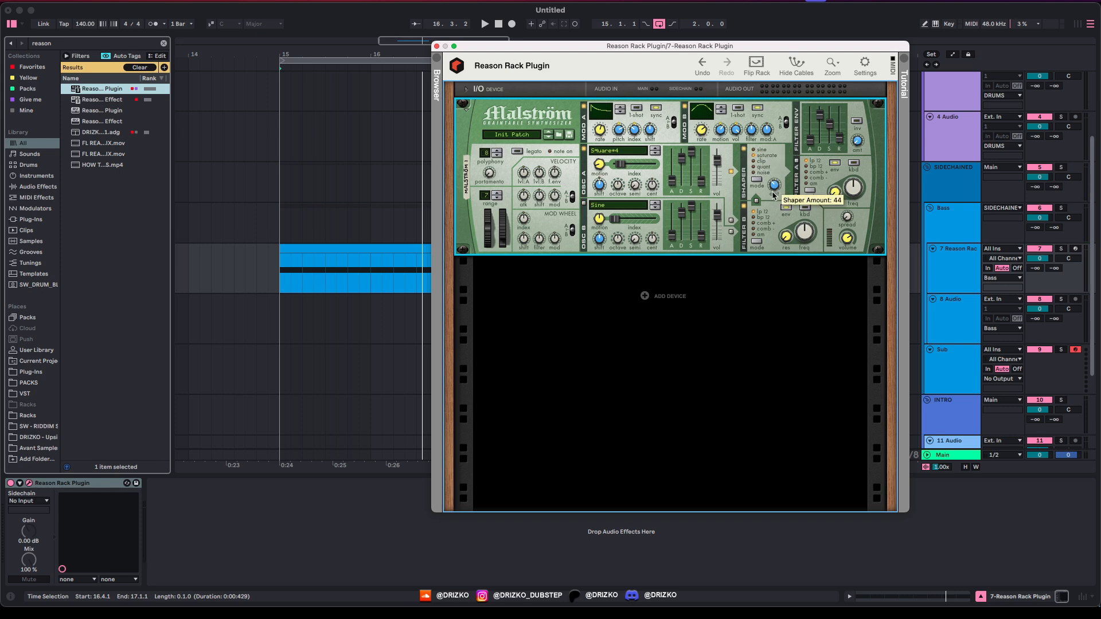
scroll(773, 192, "up", 6)
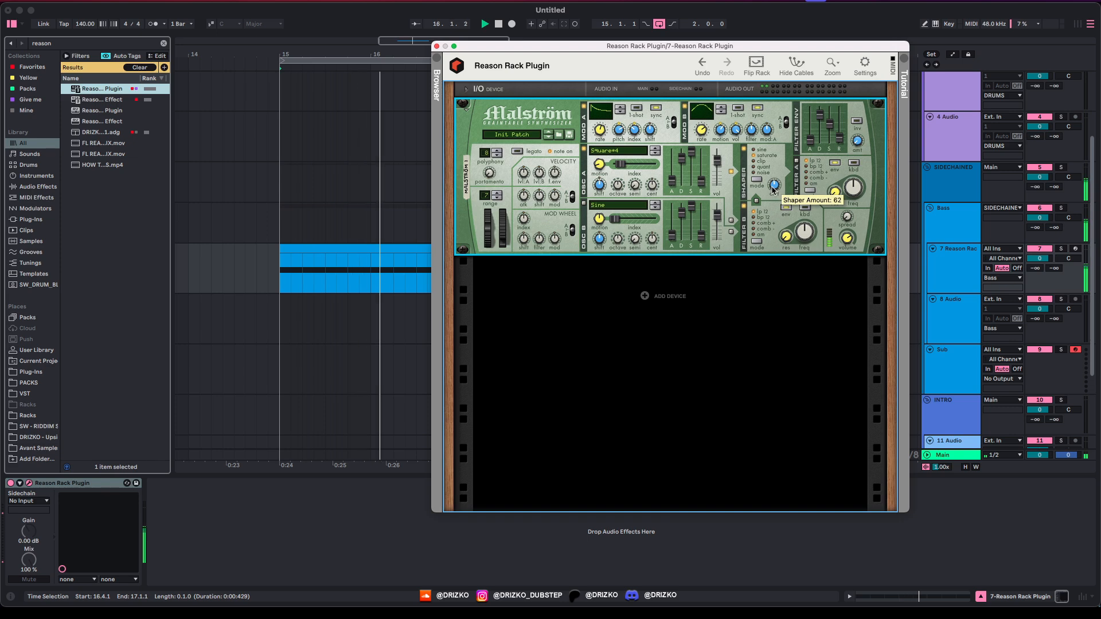
scroll(775, 194, "down", 7)
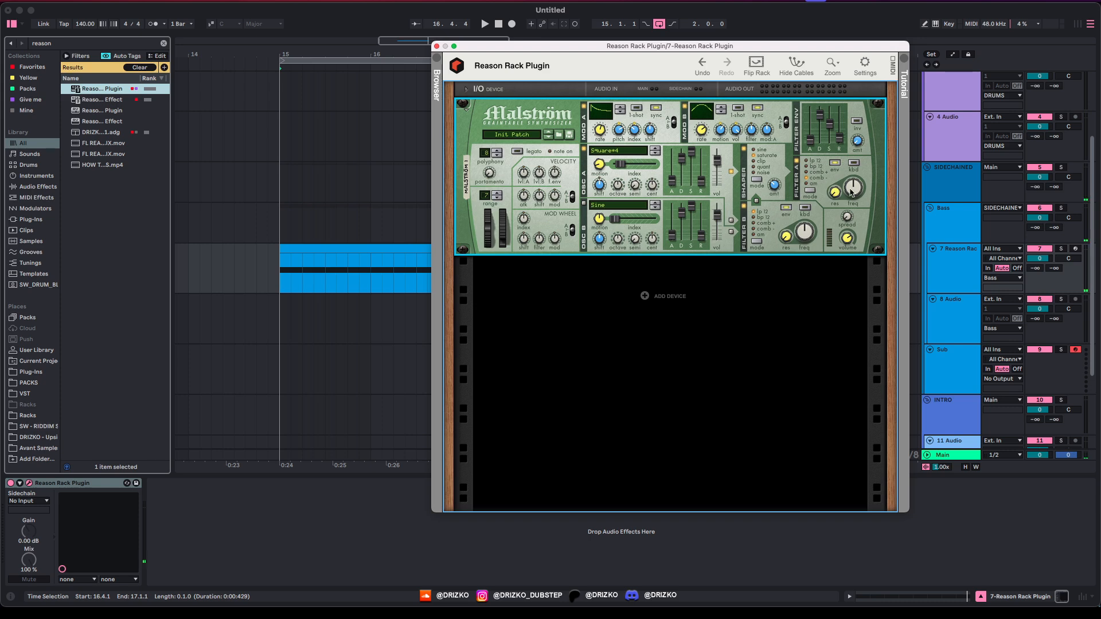
key("space")
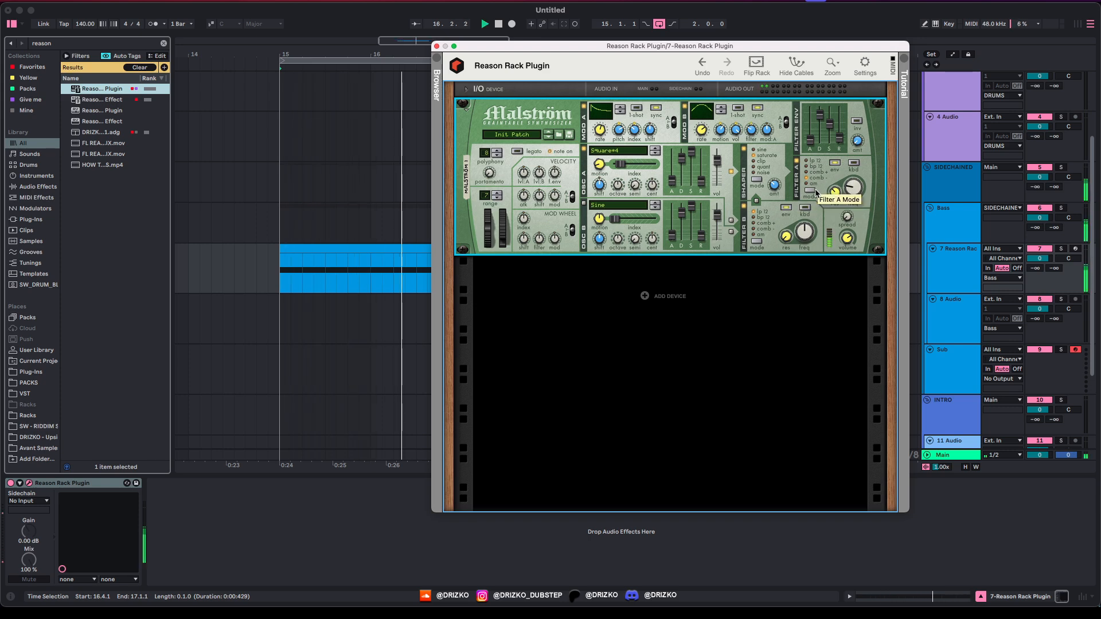
key("space")
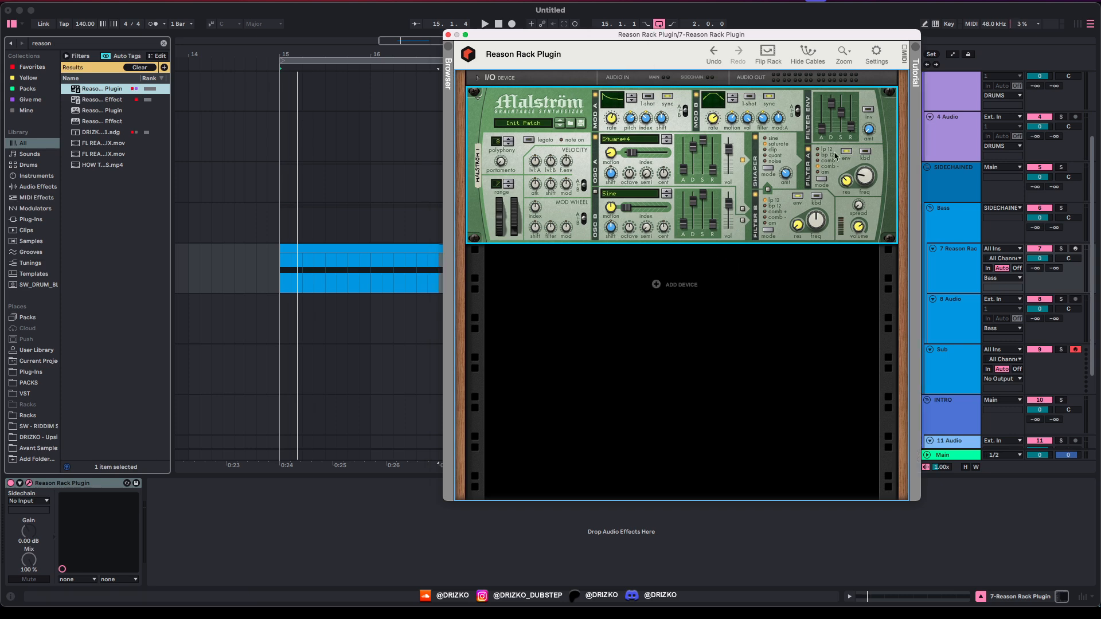
left_click_drag(672, 38, 714, 36)
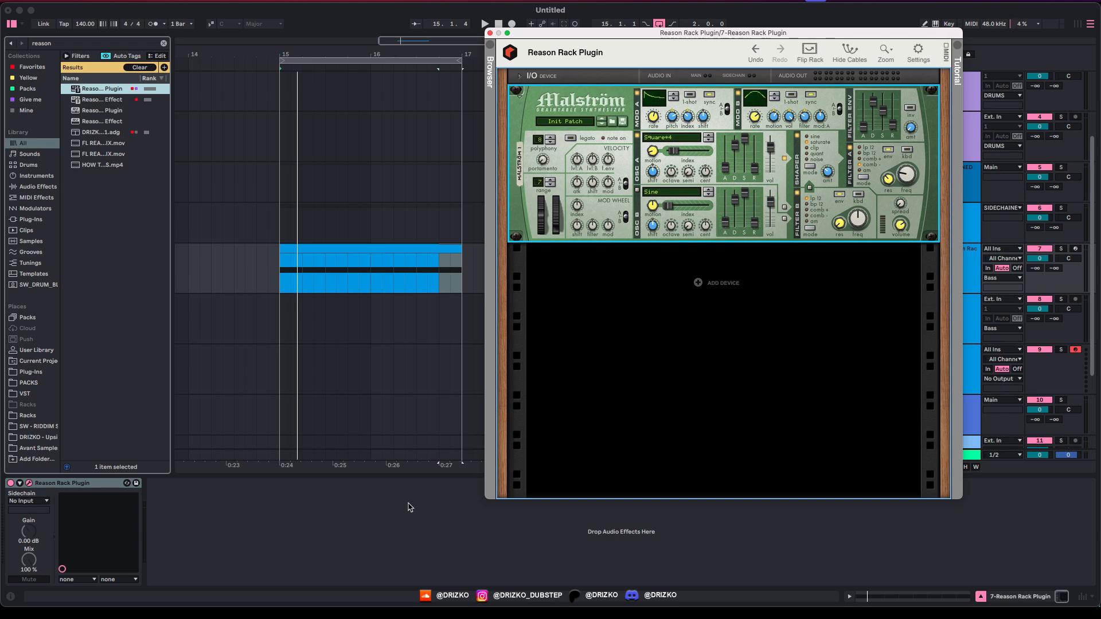
Step: Search 'ott' and load two OTT Downward compressors after Reason Rack Plugin
left_click(239, 523)
key("super+f")
type("ott")
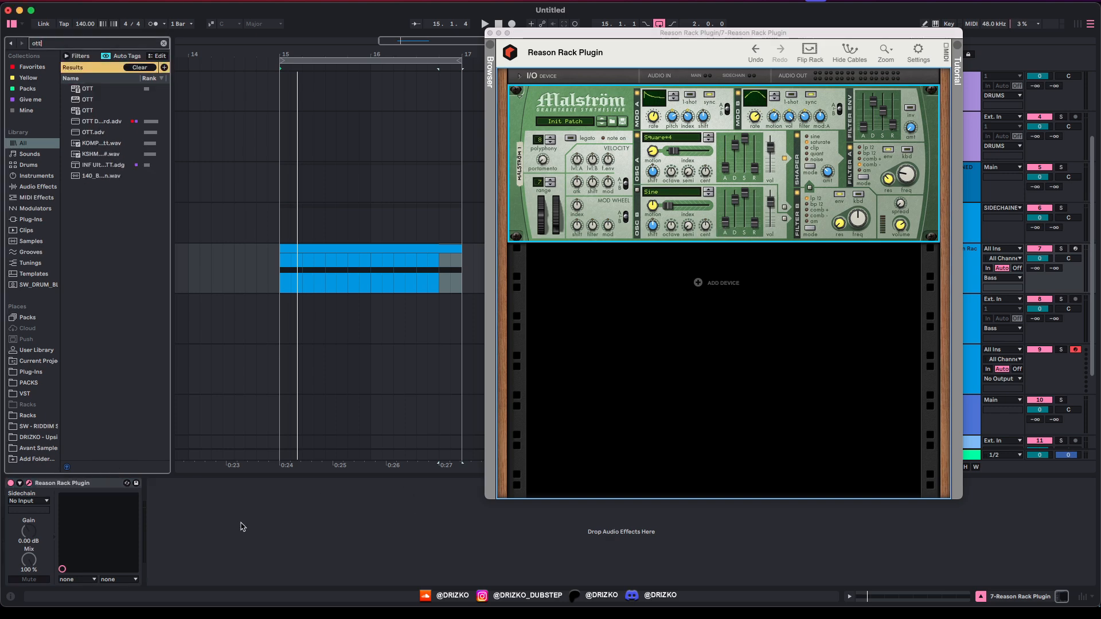
key("Down")
key("Down")
key("Down")
key("Down")
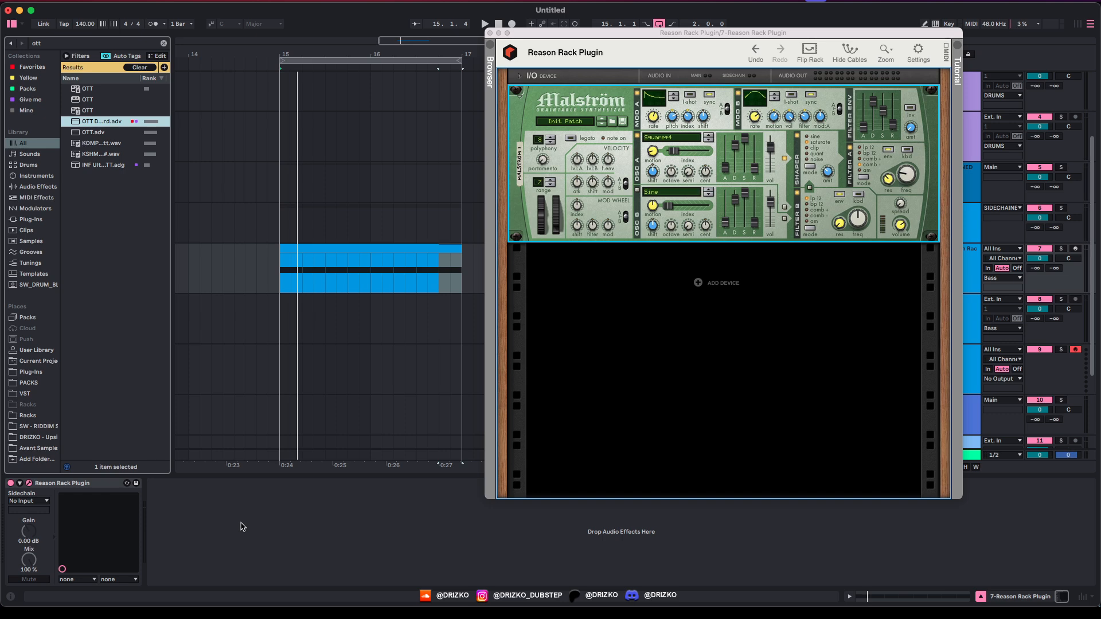
key("Return")
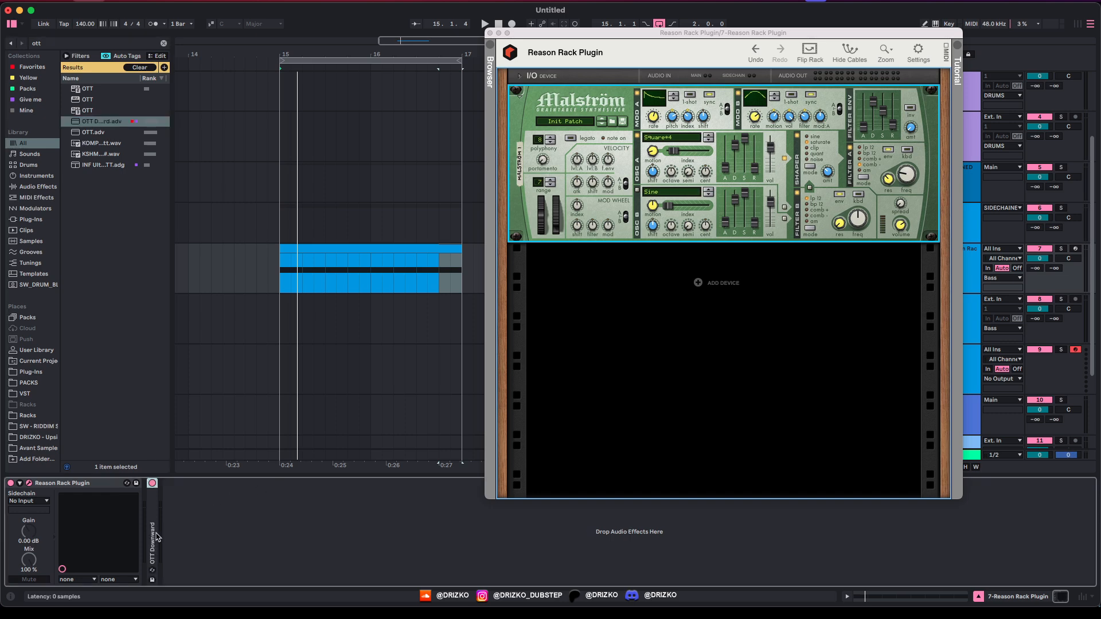
key("super+d")
key("space")
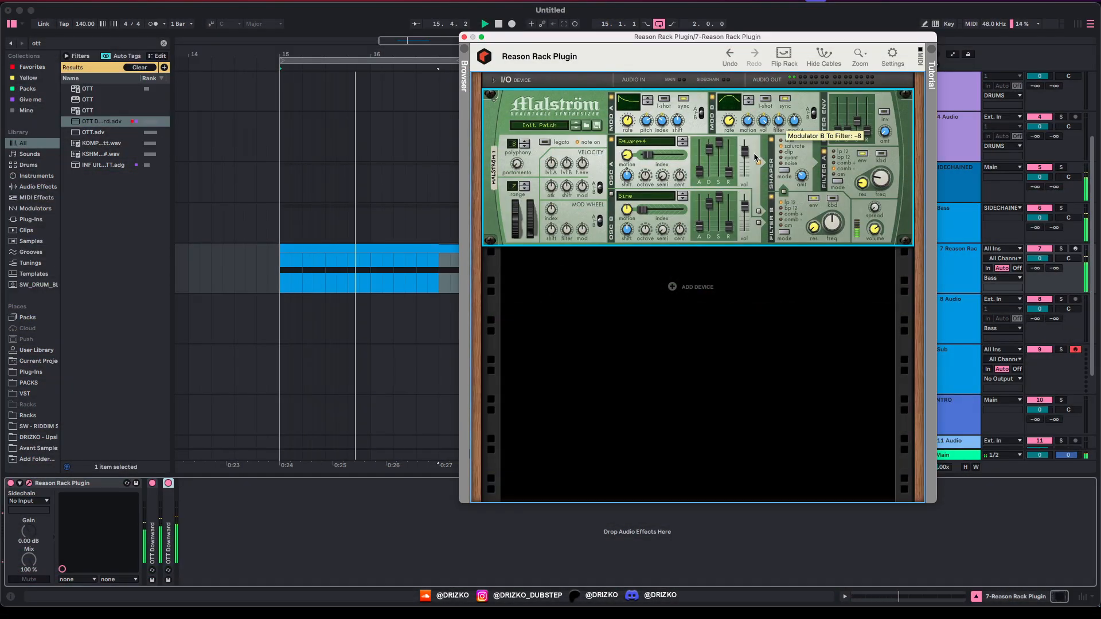
Step: Add a CF-101 Chorus/Flanger to the Reason rack below Malström
right_click(673, 285)
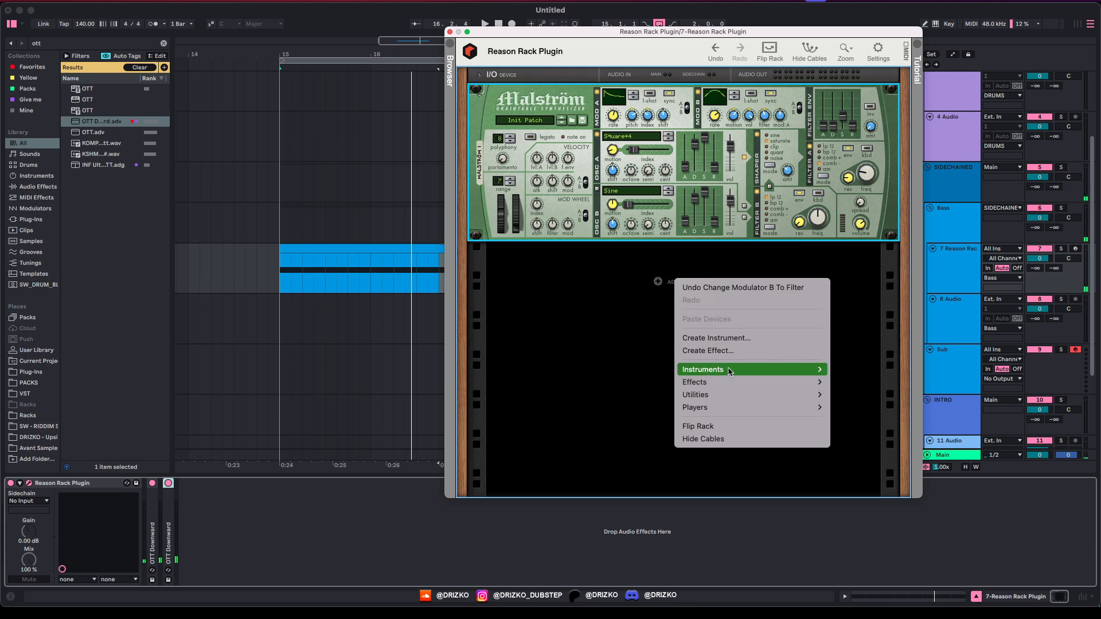
mouse_move(730, 383)
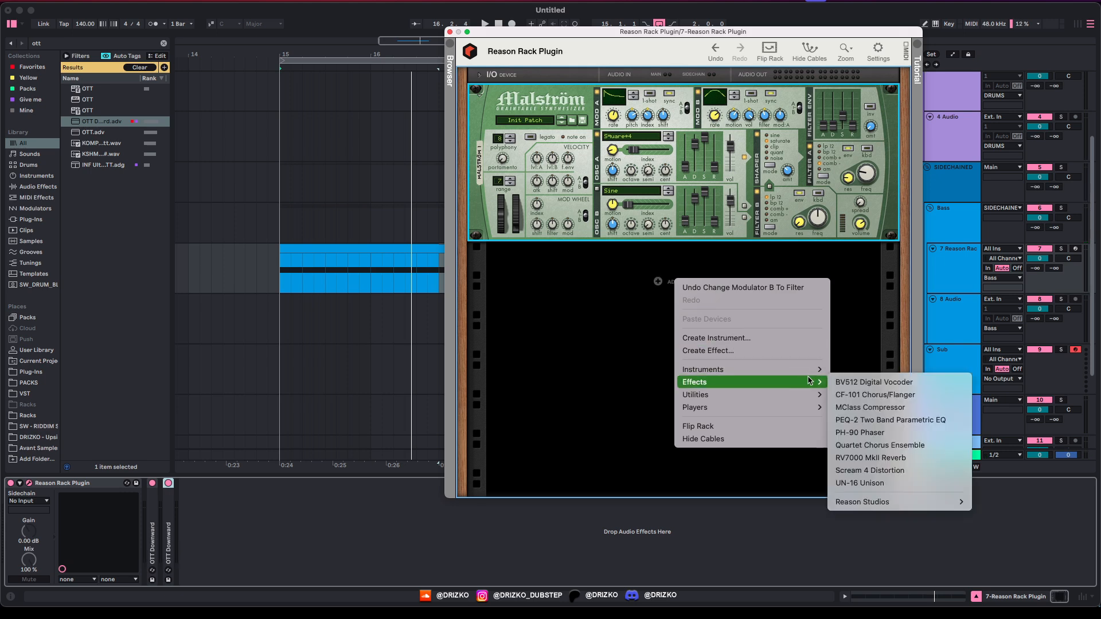
left_click(876, 396)
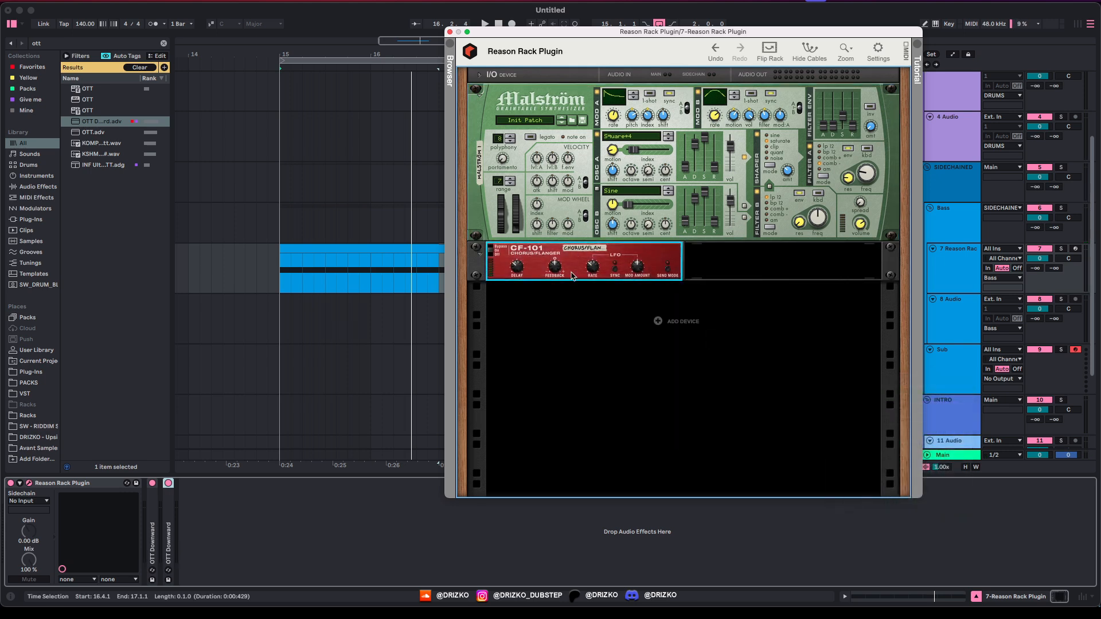
key("space")
Step: Tempo-sync the CF-101 LFO and raise its delay to around 88
left_click(615, 271)
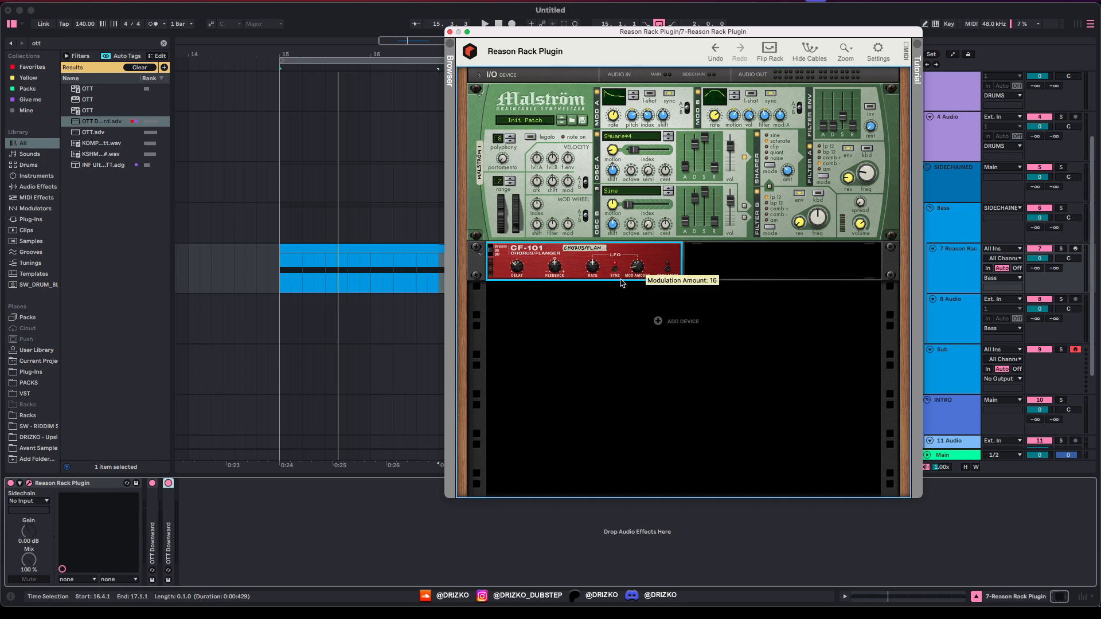
key("space")
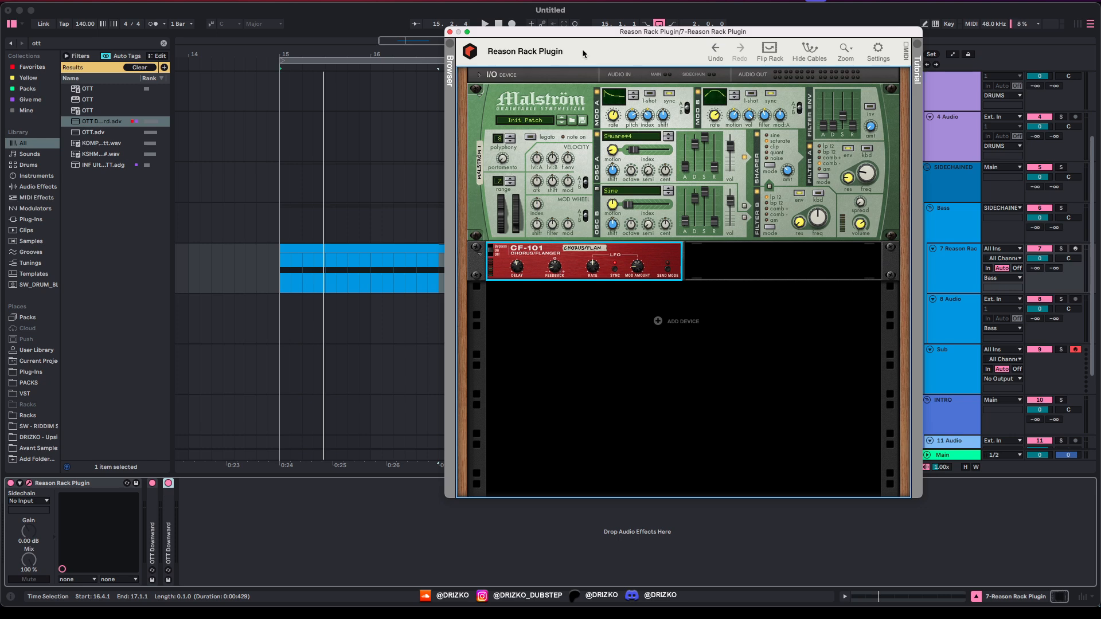
left_click_drag(583, 53, 558, 62)
key("space")
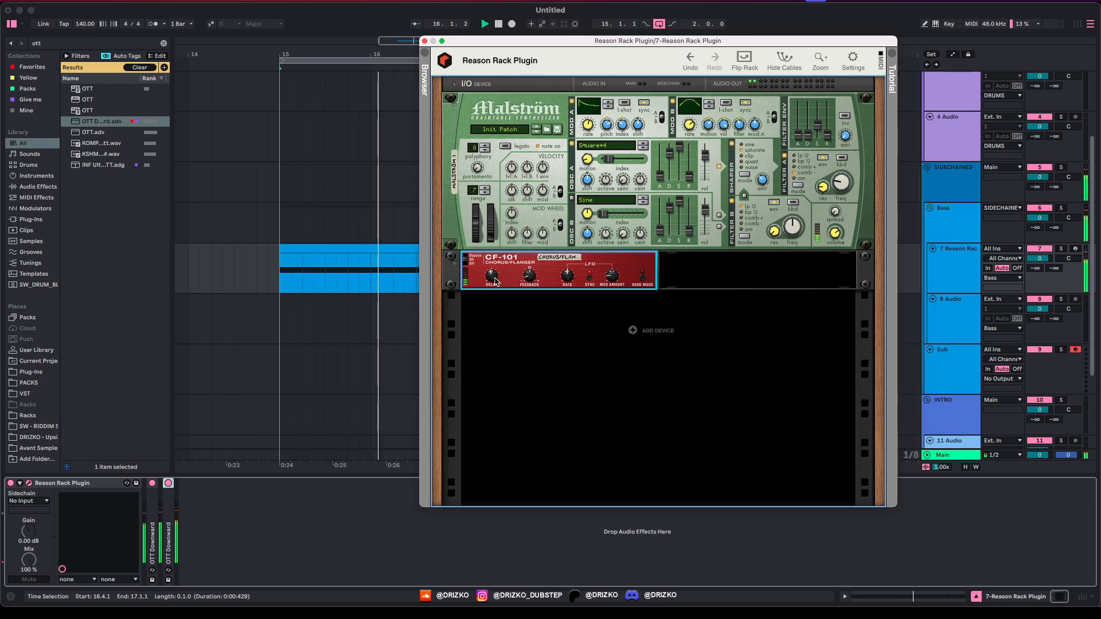
mouse_move(492, 286)
scroll(496, 274, "up", 5)
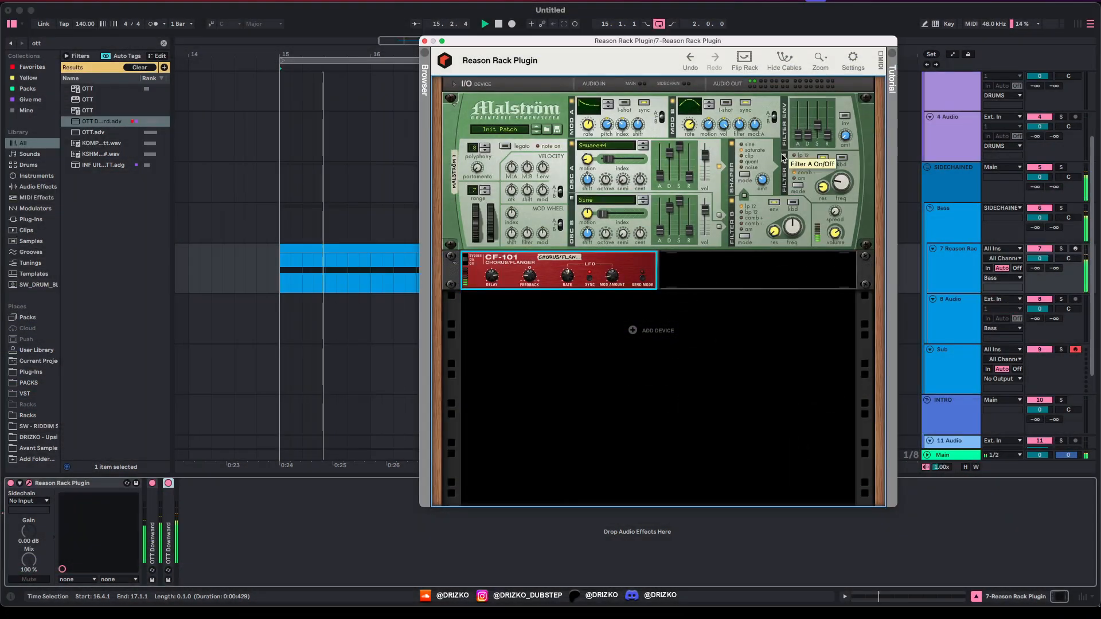
left_click(786, 161)
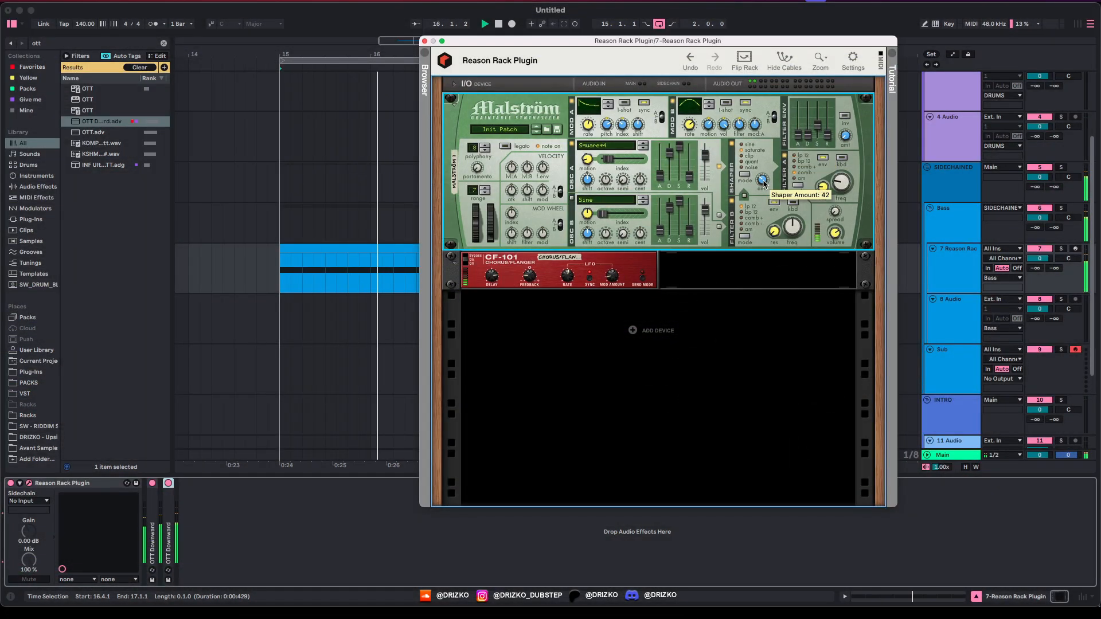
mouse_move(563, 285)
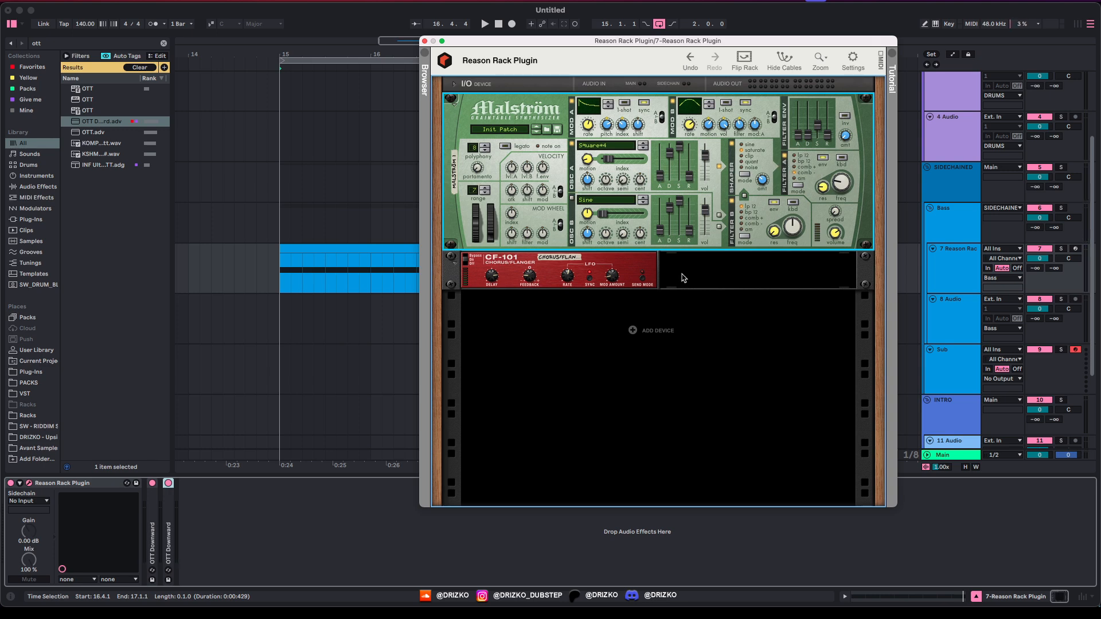
Step: Add a Scream 4 Distortion to the rack and reset it to its default patch
right_click(633, 326)
mouse_move(705, 429)
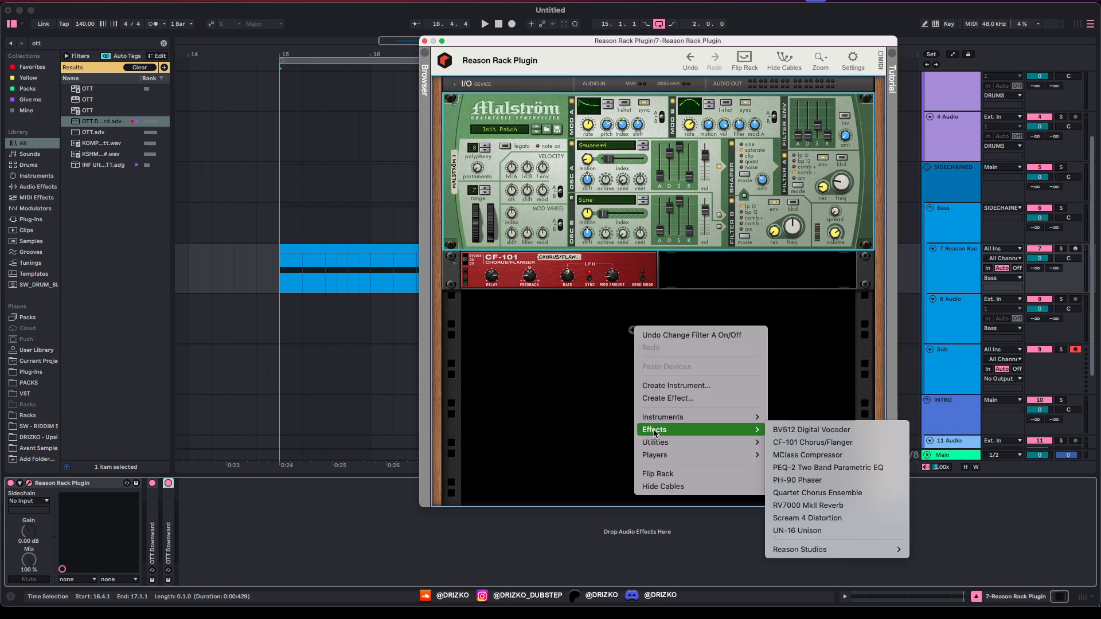
left_click(824, 520)
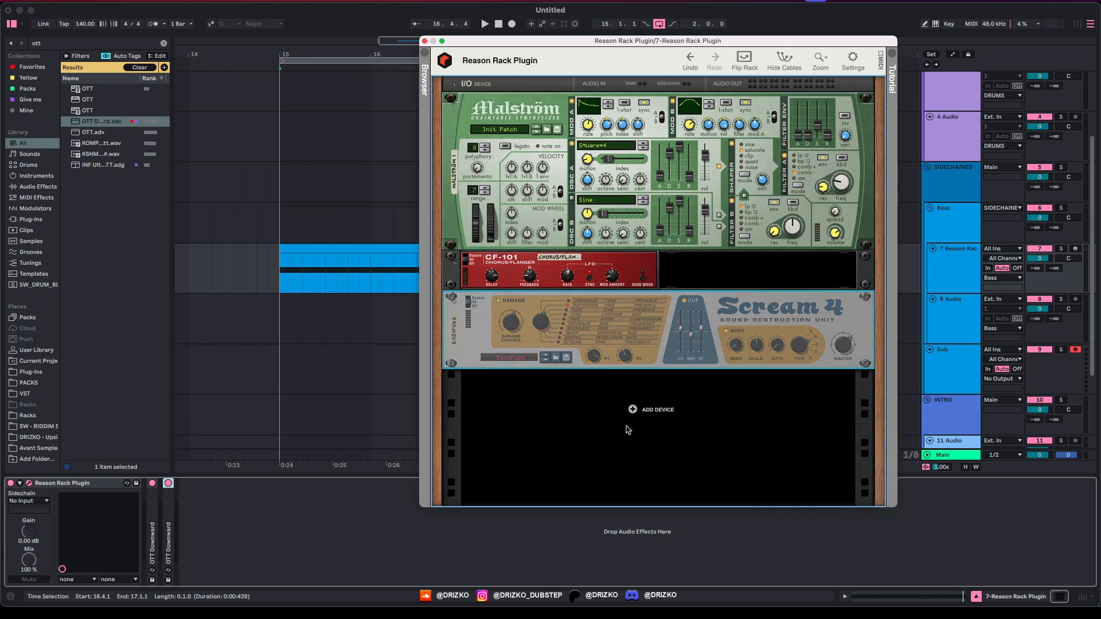
right_click(485, 304)
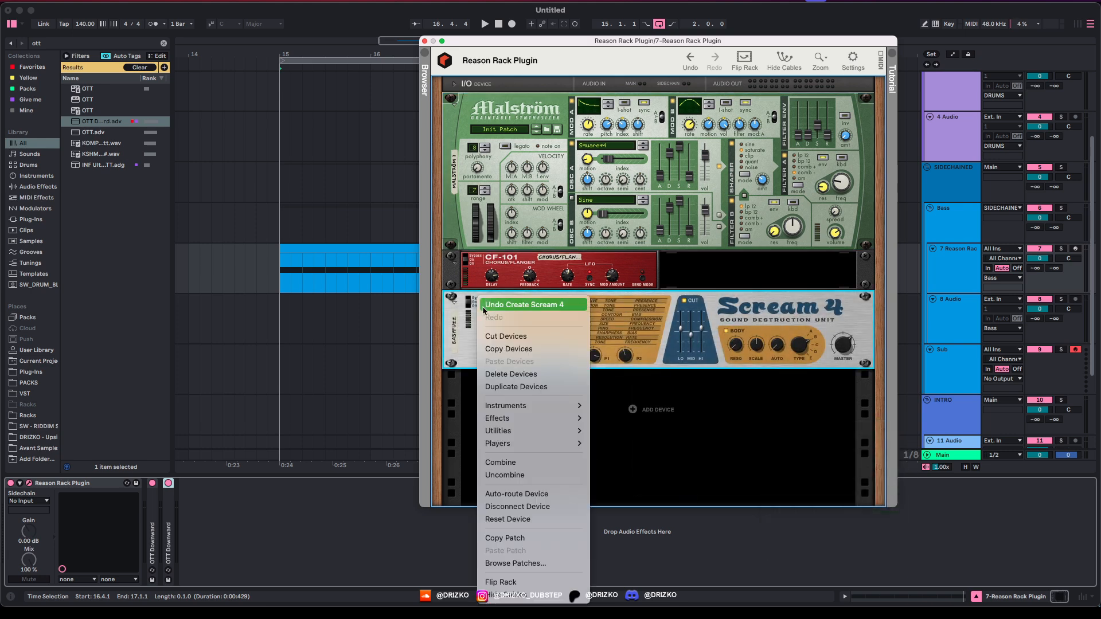
left_click(504, 519)
key("space")
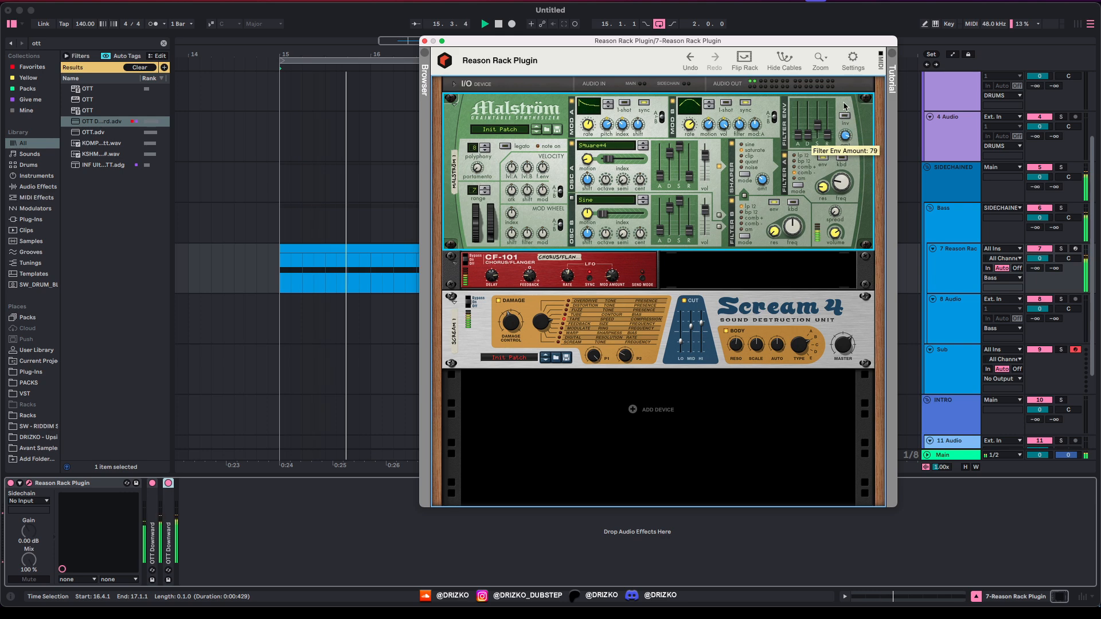
Step: Lower Malström's filter envelope amount to 30 and close the rack window
left_click_drag(843, 111, 844, 124)
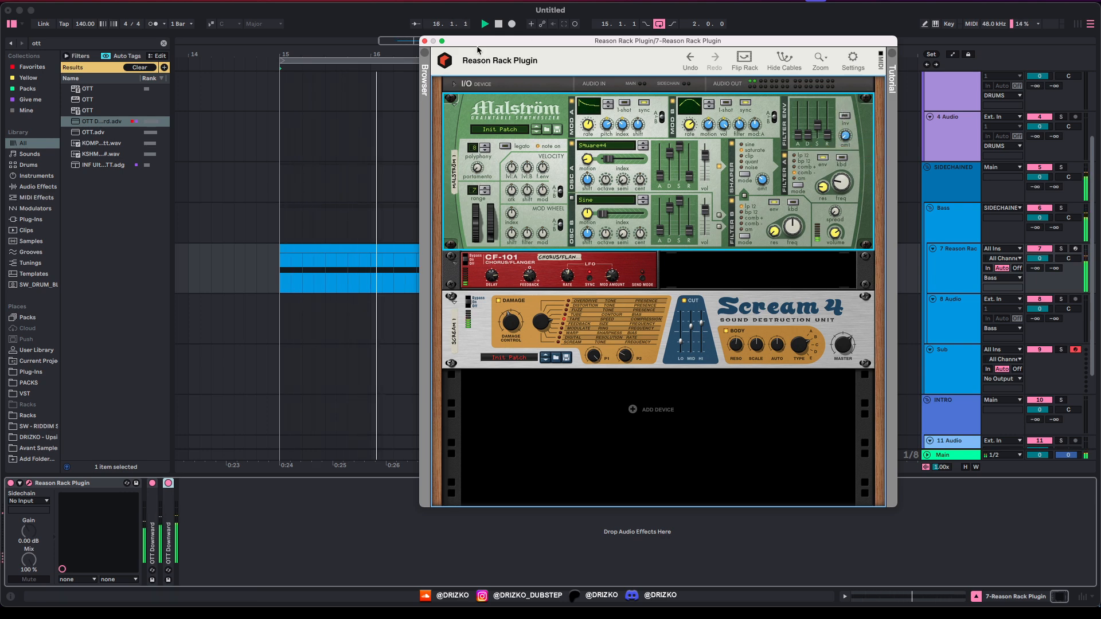
key("space")
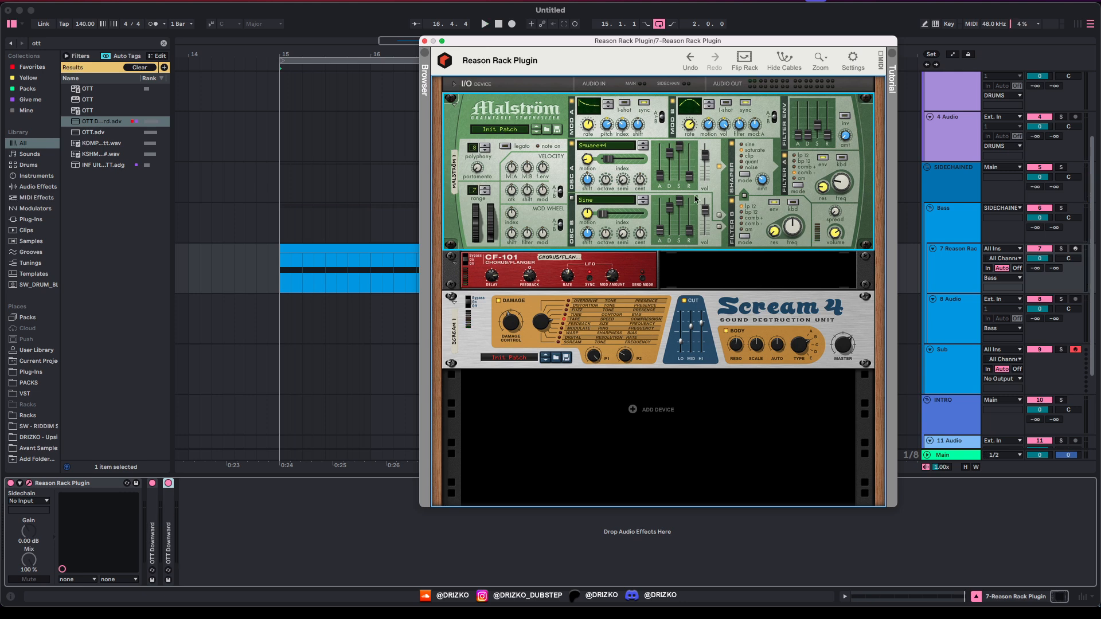
left_click_drag(426, 43, 424, 44)
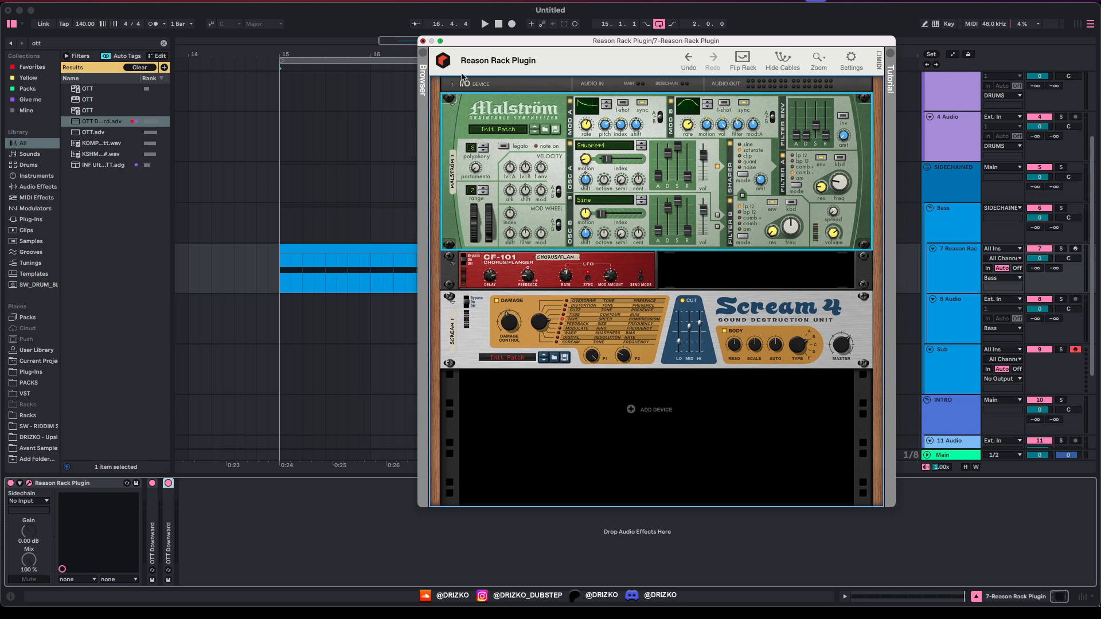
key("super+alt+p")
Step: Search 'drizko' and load the DRIZKO - Verb rack after the OTT devices
key("super+f")
type("drizko")
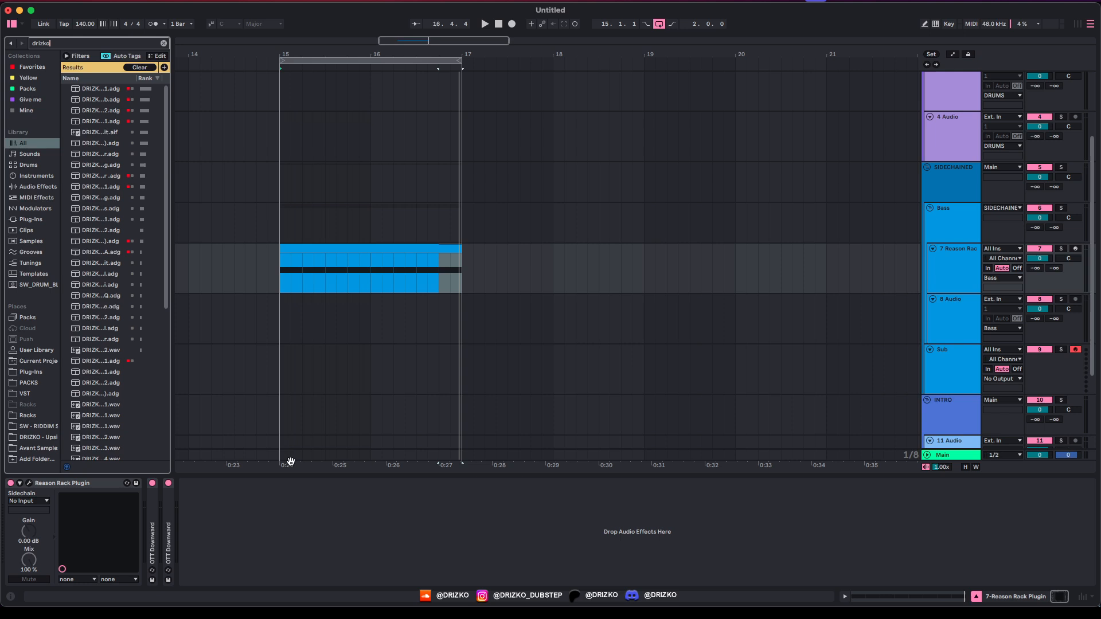
double_click(123, 100)
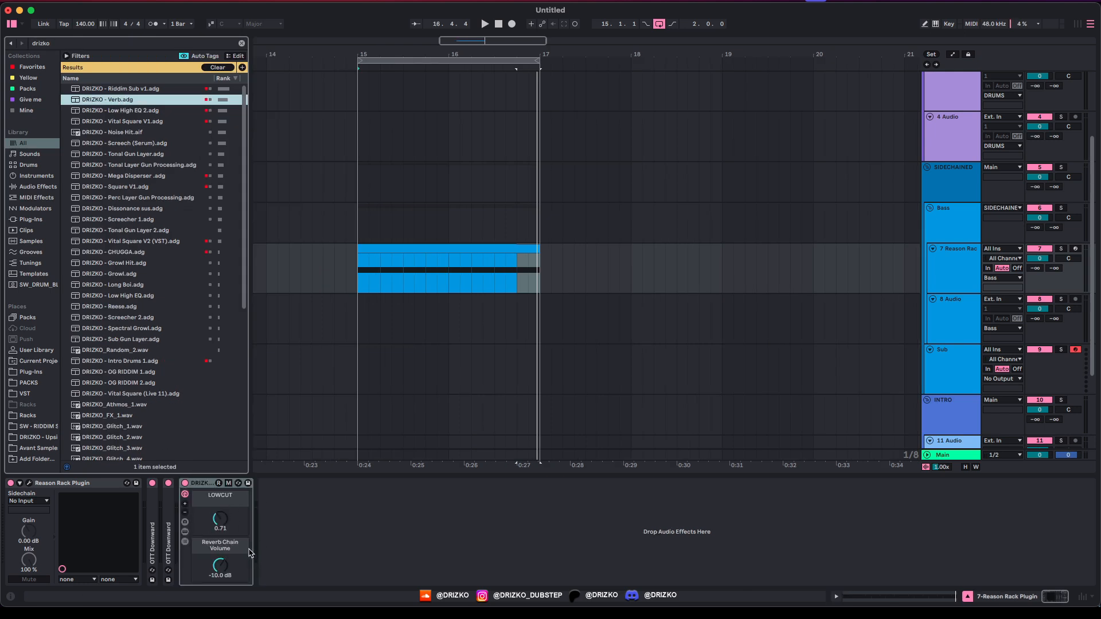
Step: Set the DRIZKO rack's Reverb Chain Volume to -9.746 dB
left_click(186, 539)
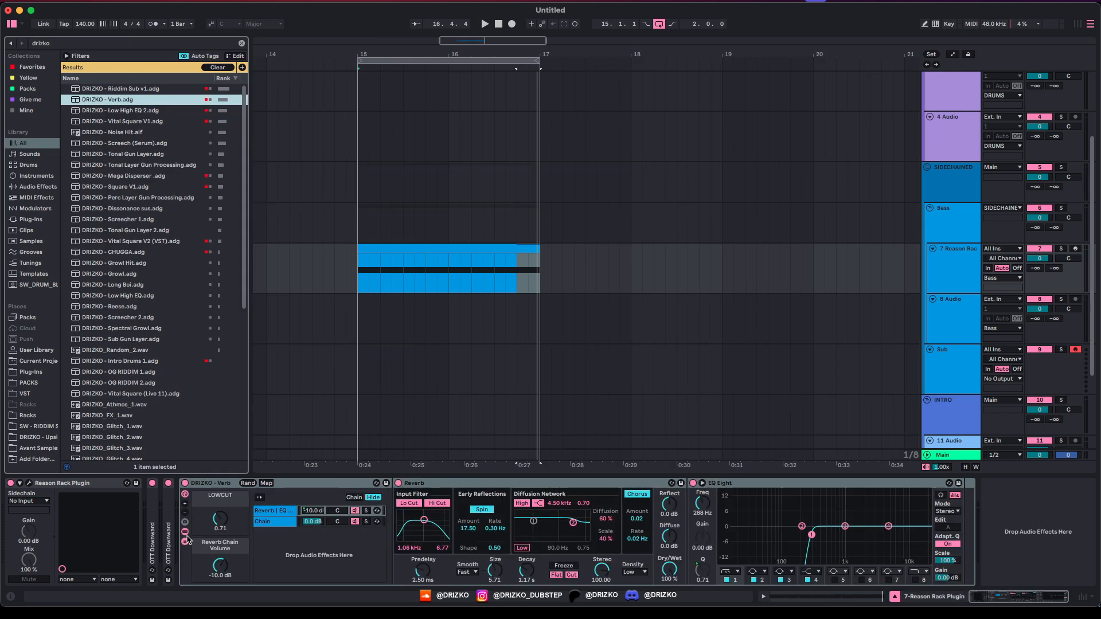
left_click(276, 512)
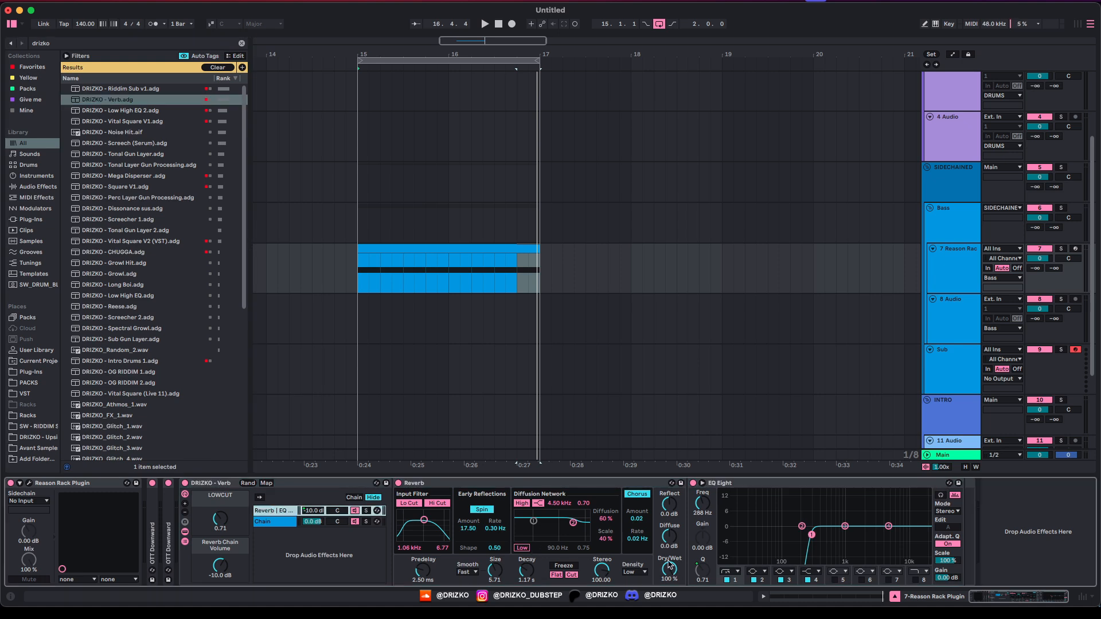
left_click(299, 523)
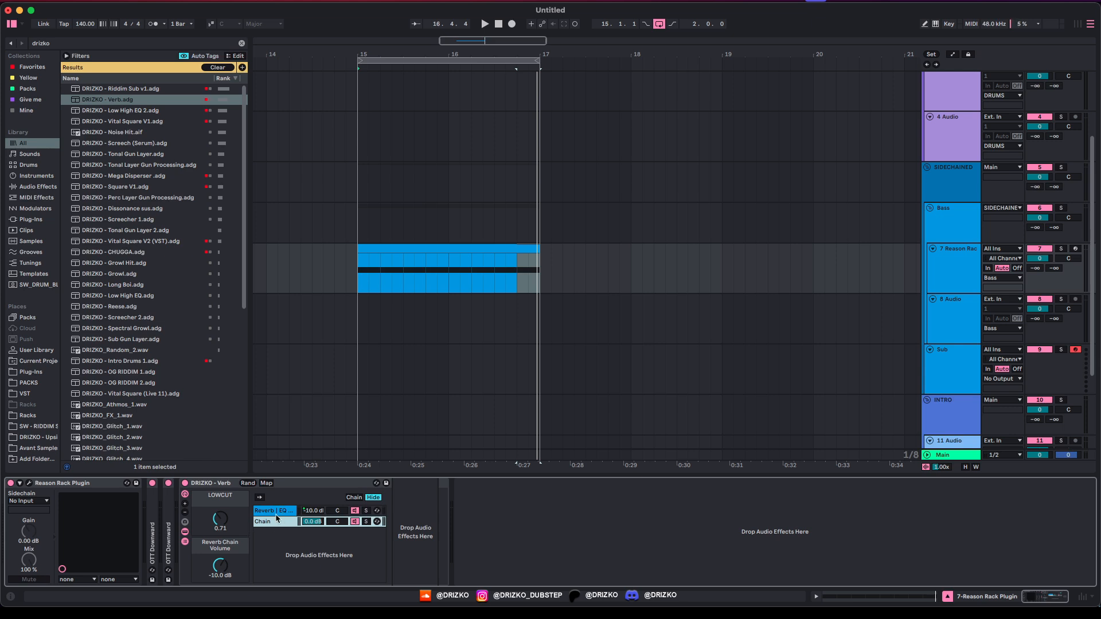
left_click(286, 513)
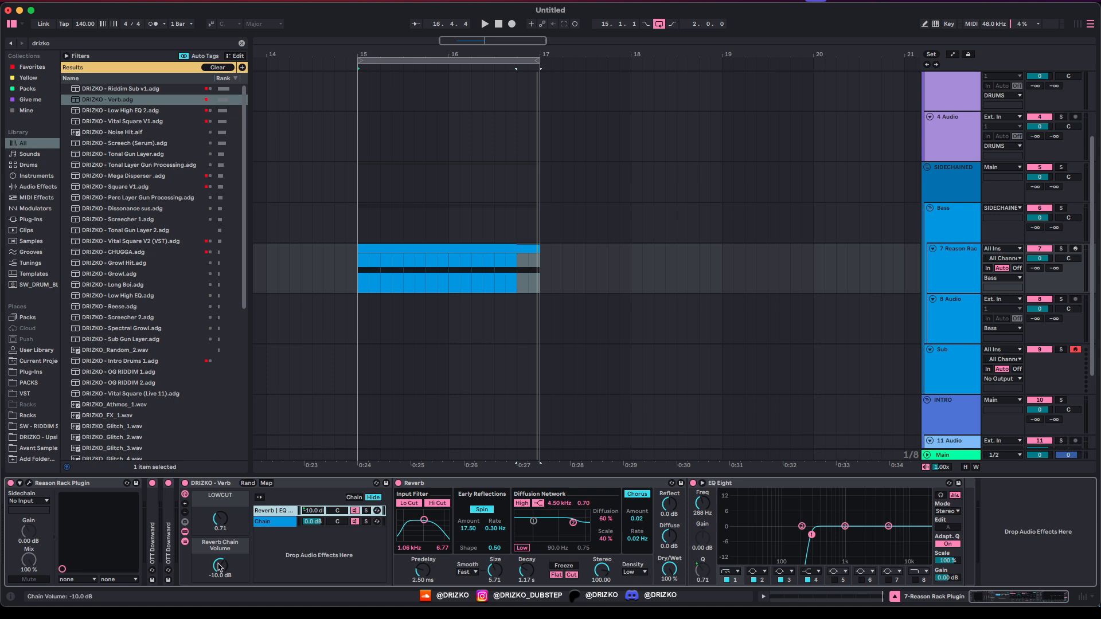
left_click_drag(233, 559, 224, 564)
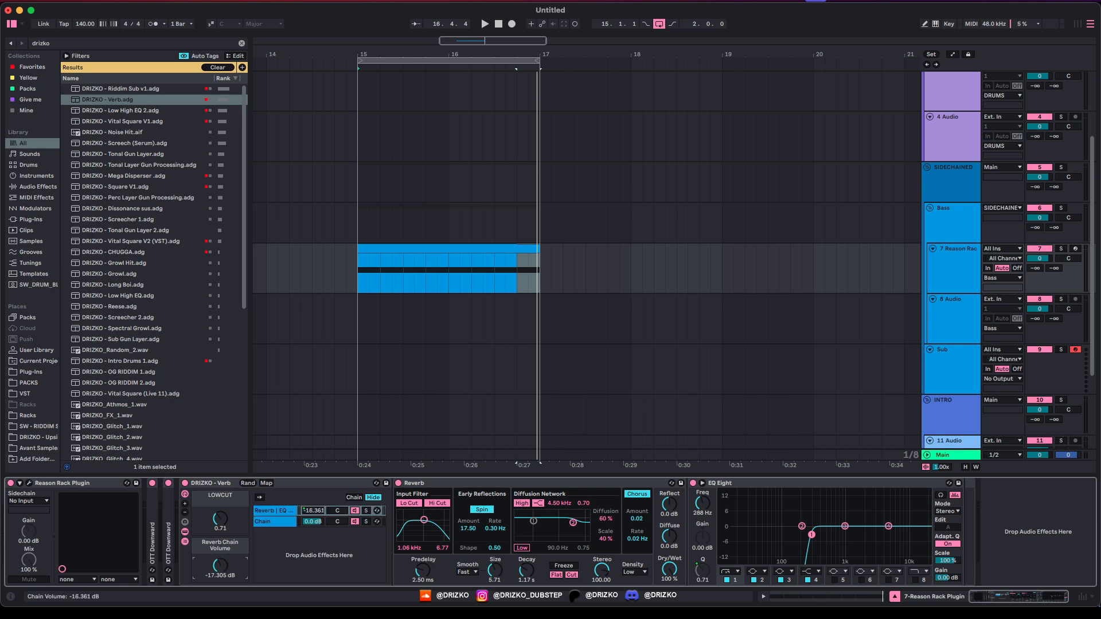
key("space")
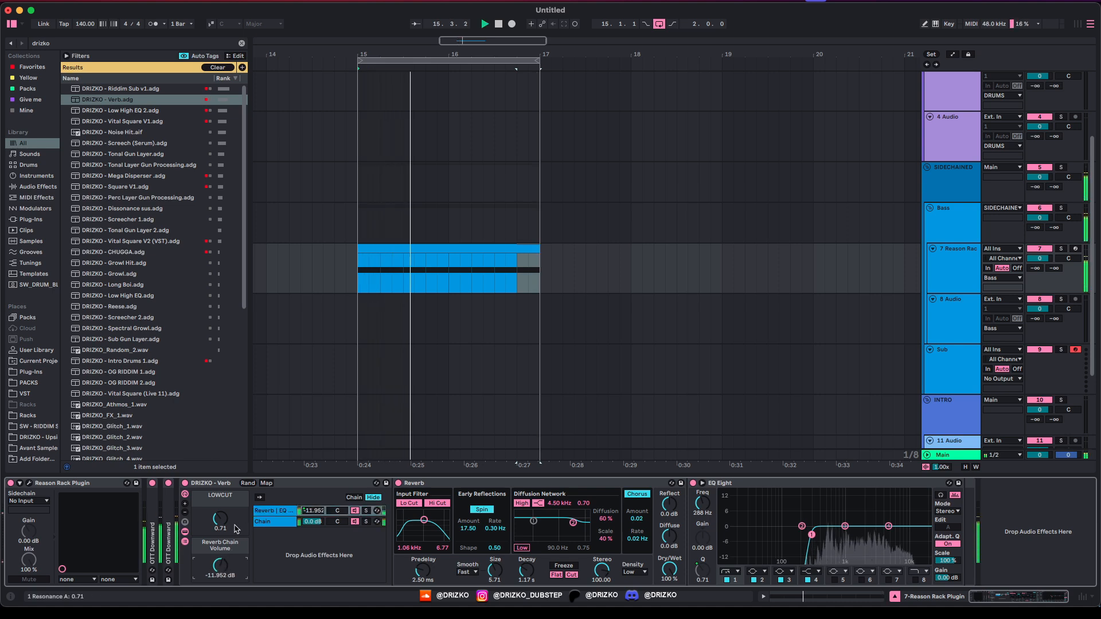
left_click(185, 541)
left_click(185, 541)
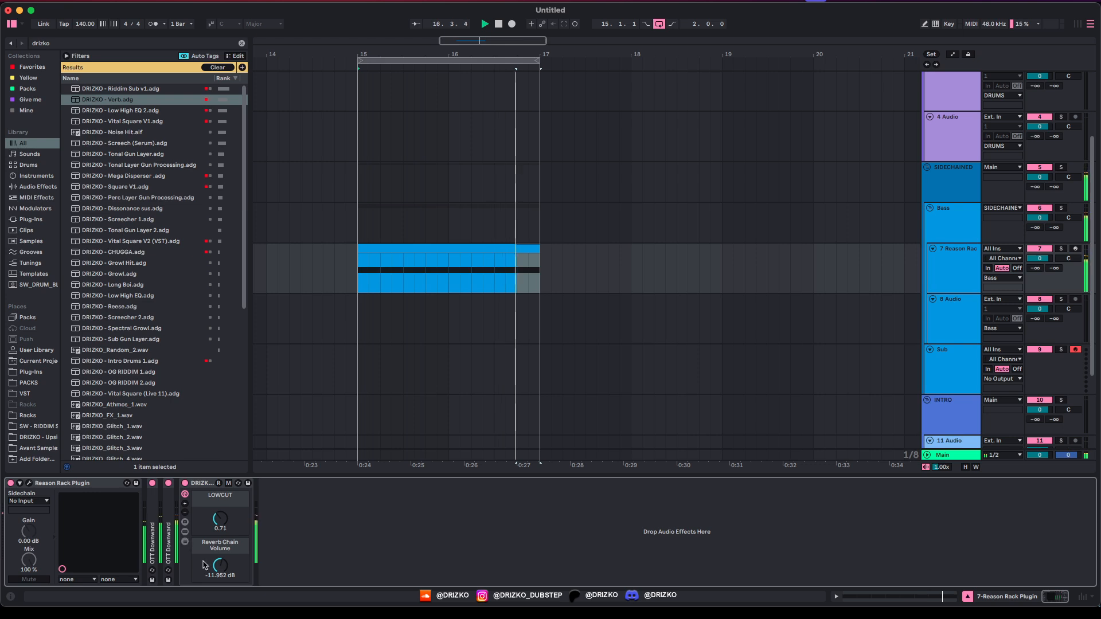
mouse_move(220, 565)
left_mouse_down()
mouse_move(220, 533)
mouse_move(220, 544)
left_mouse_up()
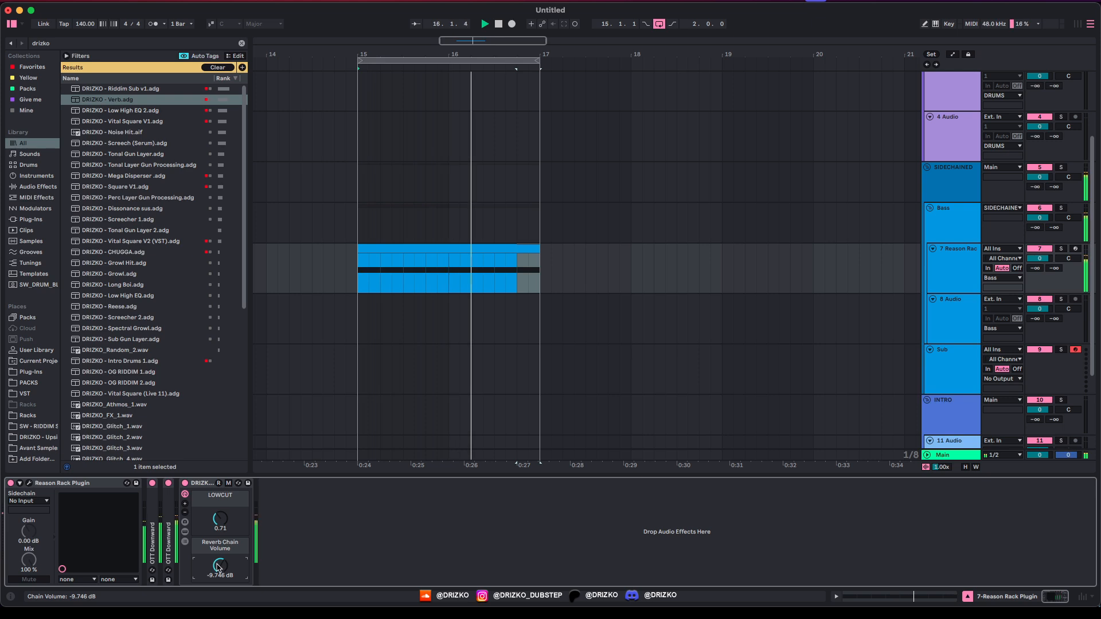
Step: Search 'delay' and load a Delay after the reverb
key("super+f")
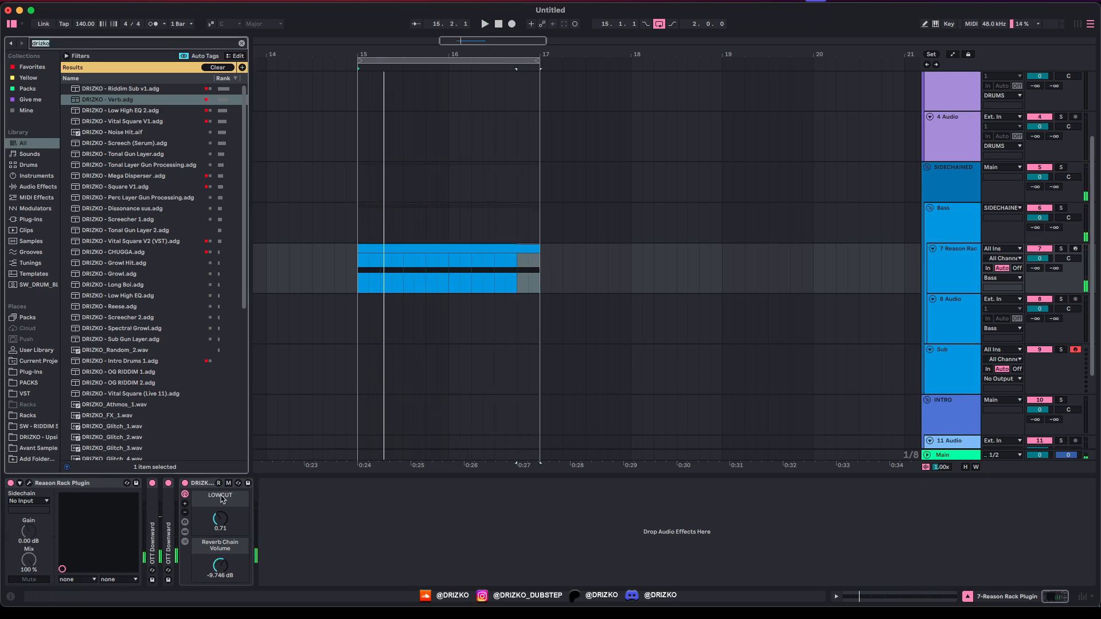
type("delay")
key("Down")
key("Return")
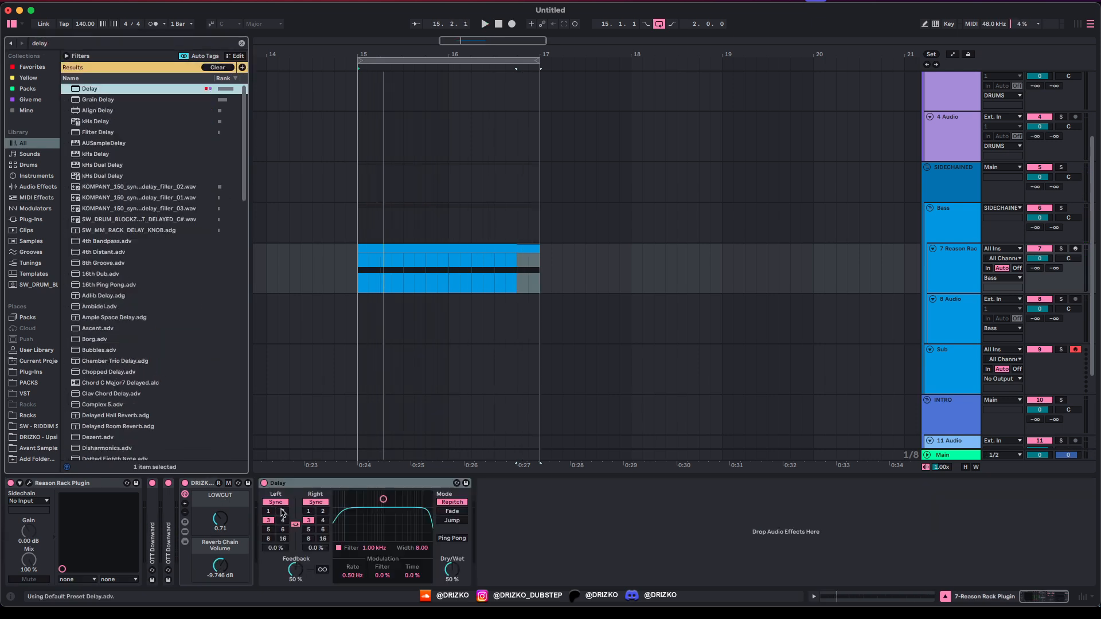
Step: Set the Delay to 2-step times, 1.96 kHz narrow filter, 11% feedback, 32% dry/wet
left_click(284, 513)
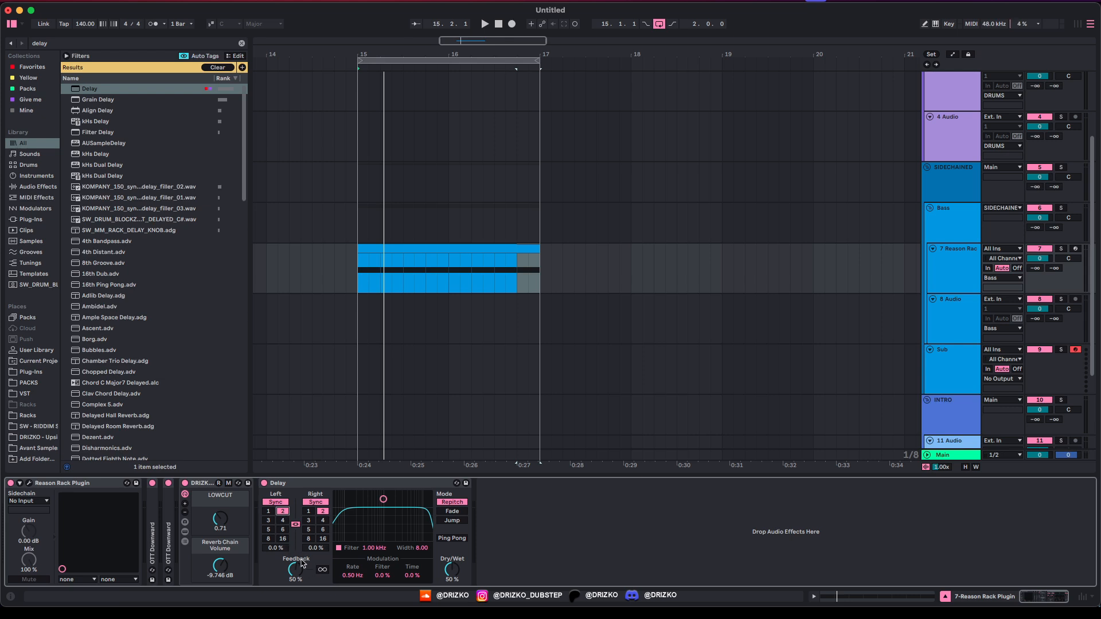
left_click_drag(383, 500, 391, 522)
key("space")
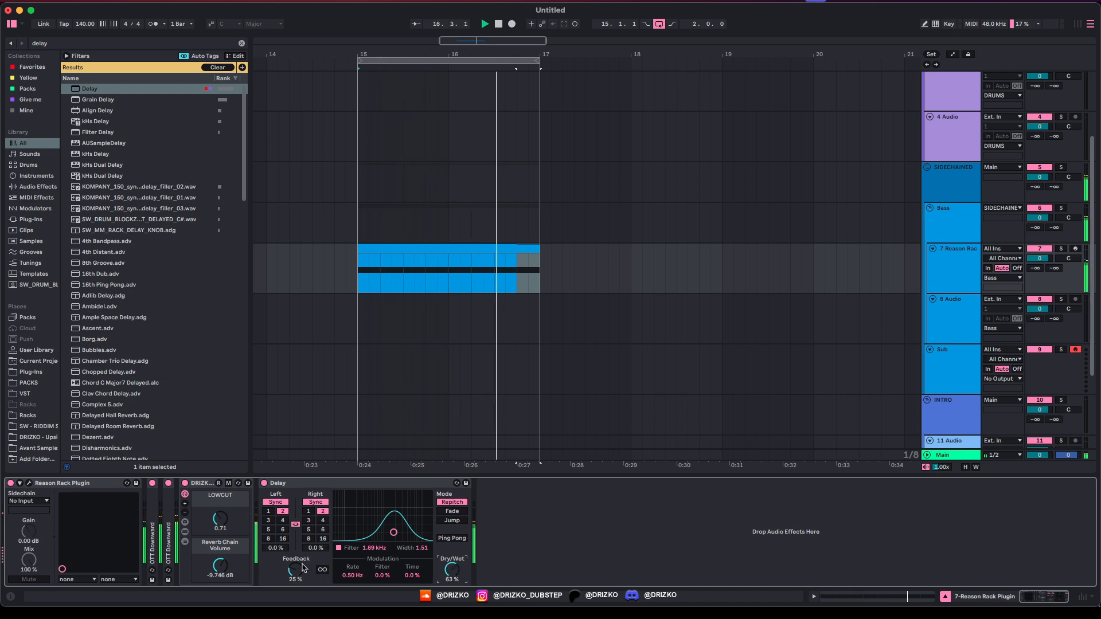
left_click_drag(296, 565, 295, 571)
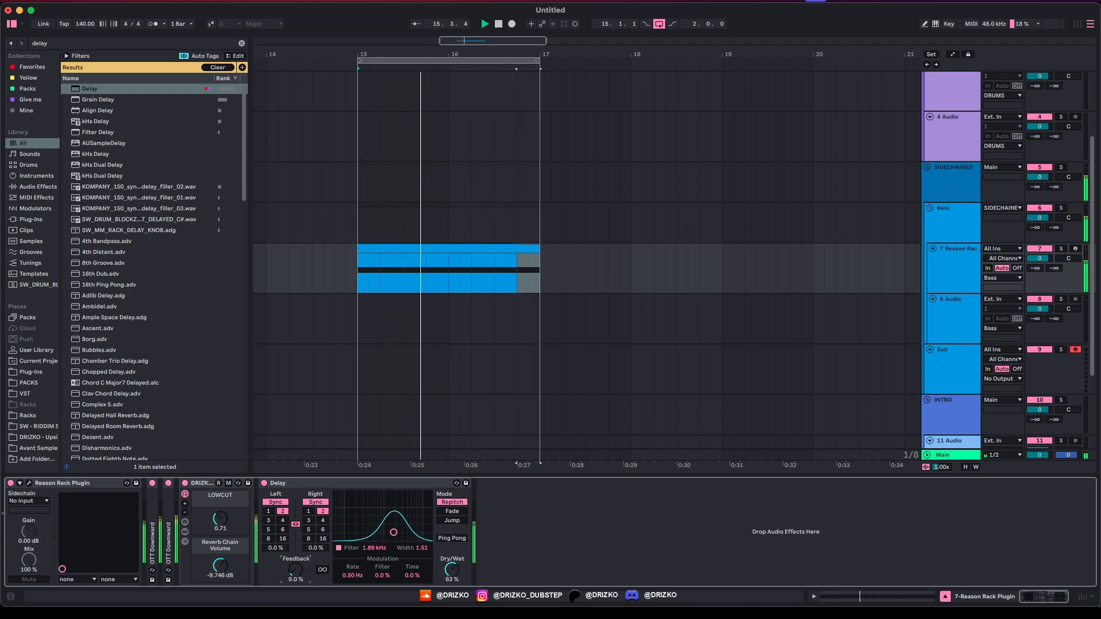
left_click_drag(452, 569, 451, 579)
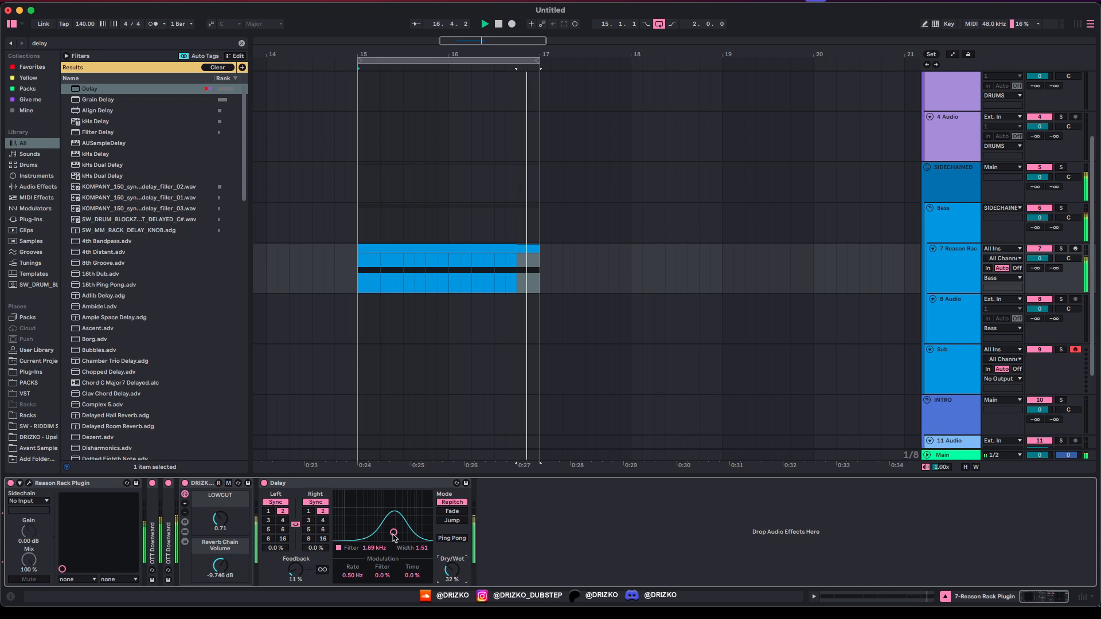
left_click_drag(412, 549, 412, 568)
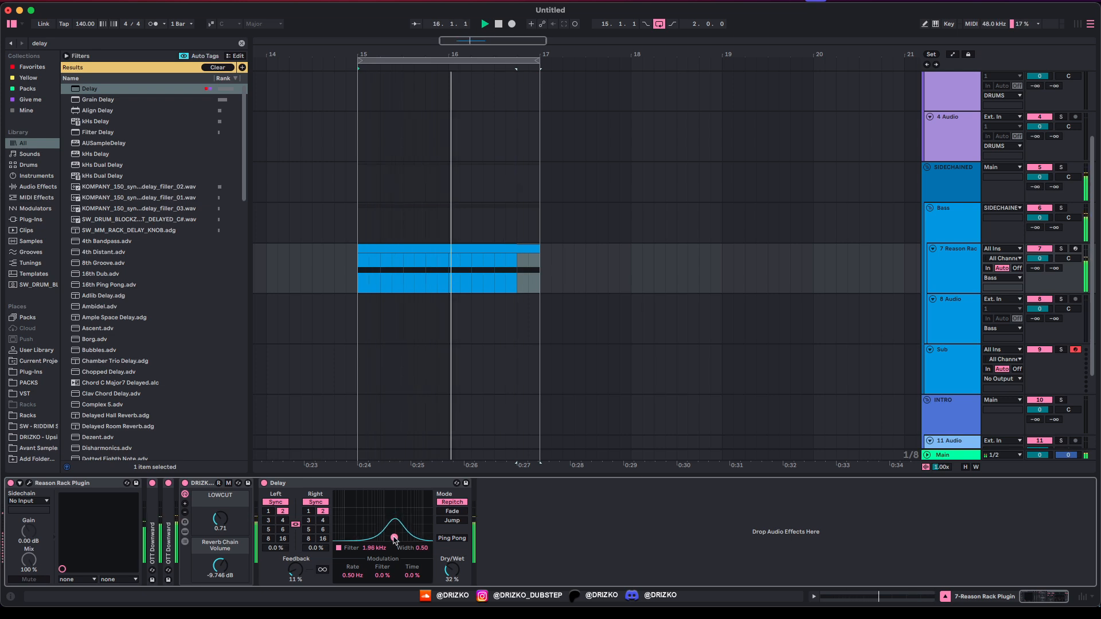
Step: Search 'eq' and load EQ Eight after the Delay
key("space")
key("super+f")
type("eq")
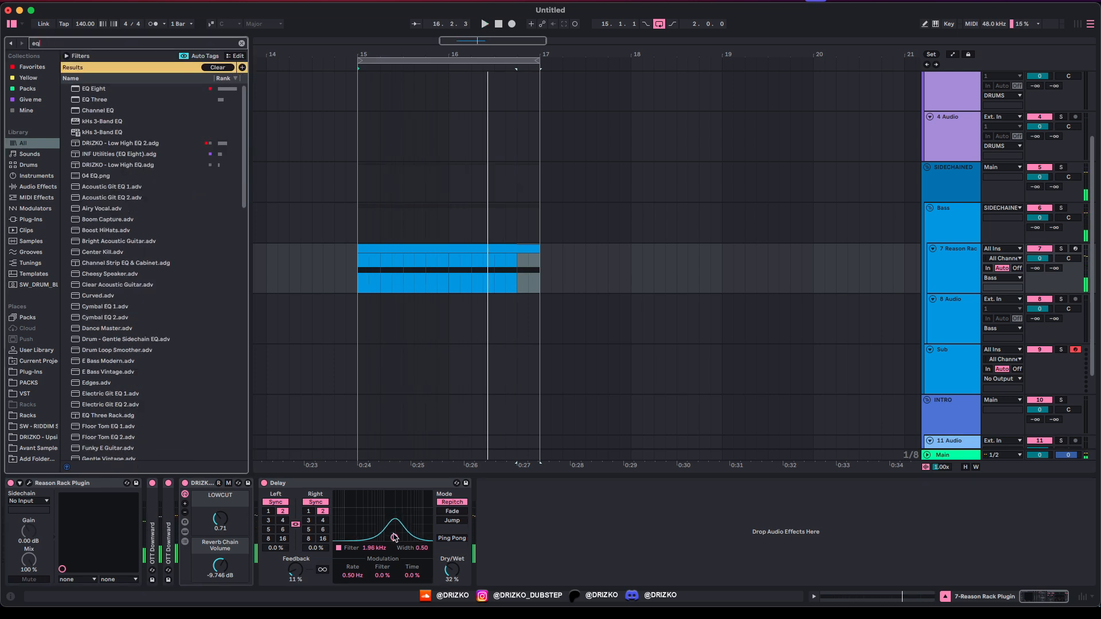
key("Down")
key("Return")
key("space")
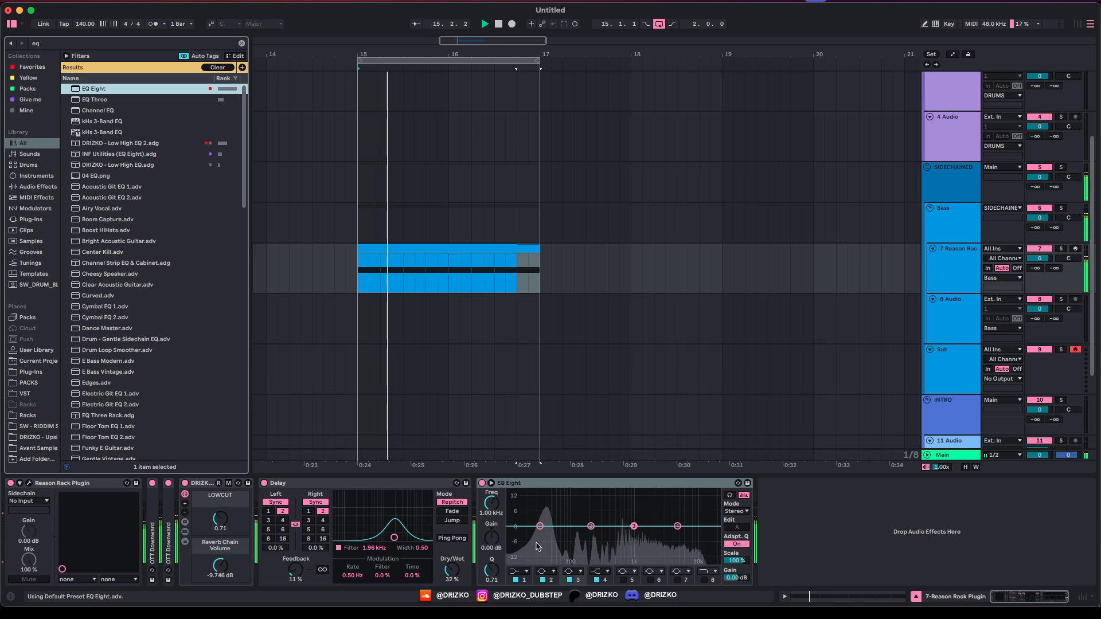
Step: Make EQ band 1 a low cut, boost 2.11 kHz by 7.07 dB, reopen the Reason rack
left_click(522, 572)
left_click(515, 505)
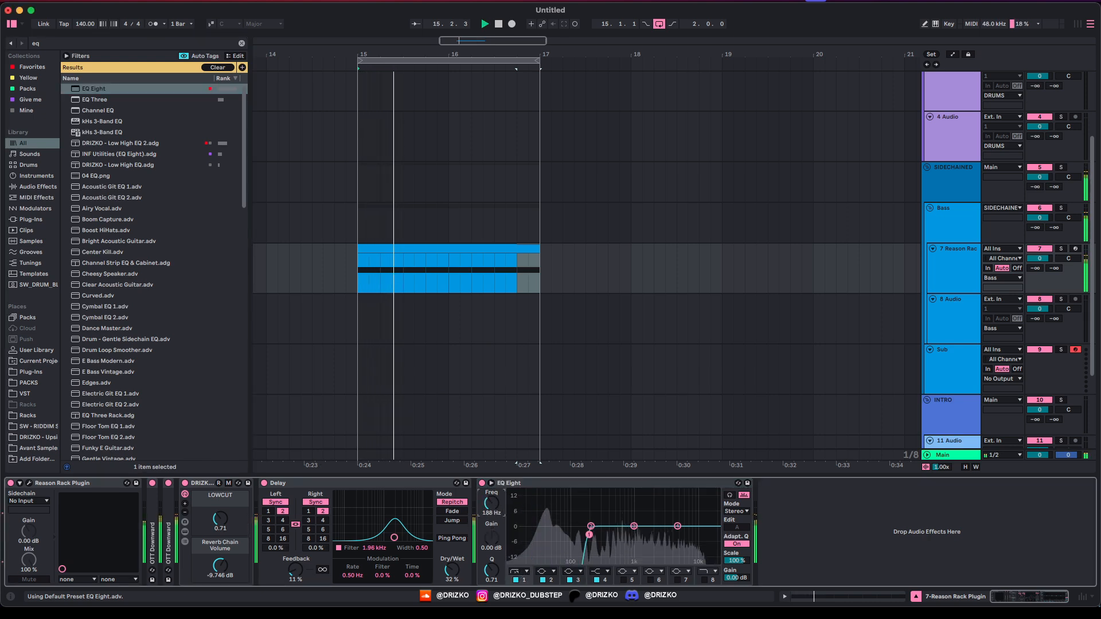
left_click_drag(582, 535, 654, 510)
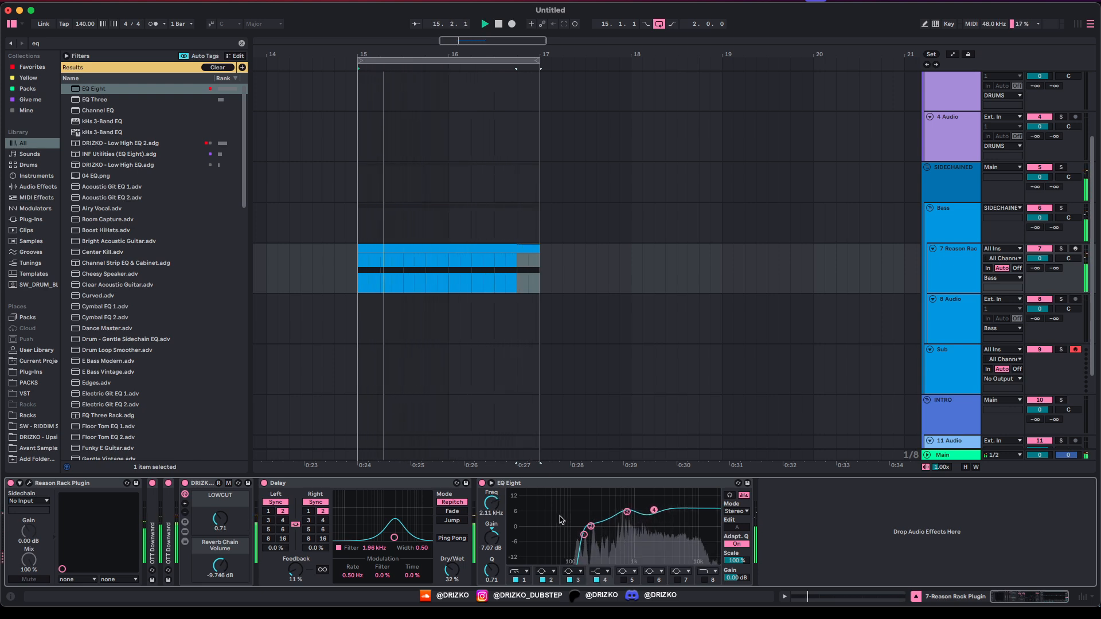
key("super+alt+p")
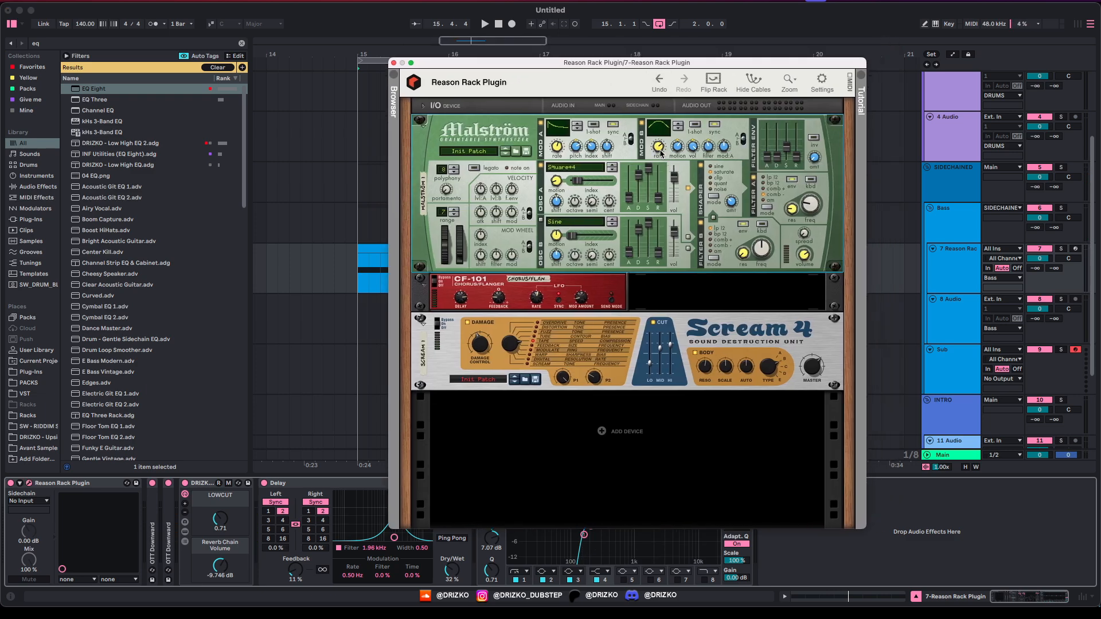
Step: Audition the rack, ease Malström's Modulator A index from -24 to -14, and close the rack window
left_click(661, 148)
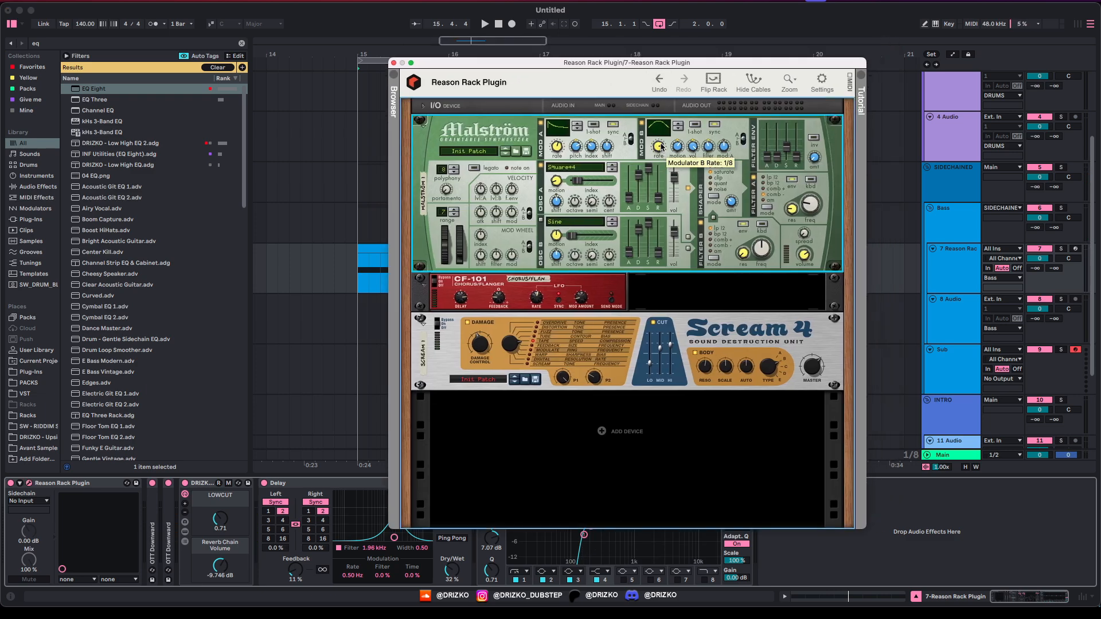
key("space")
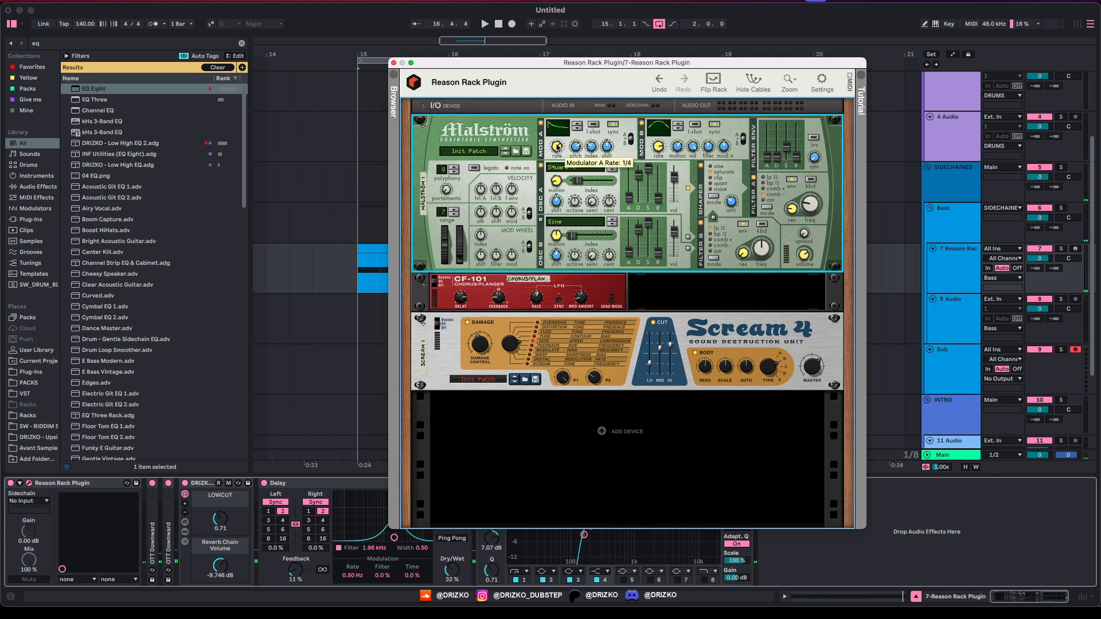
key("space")
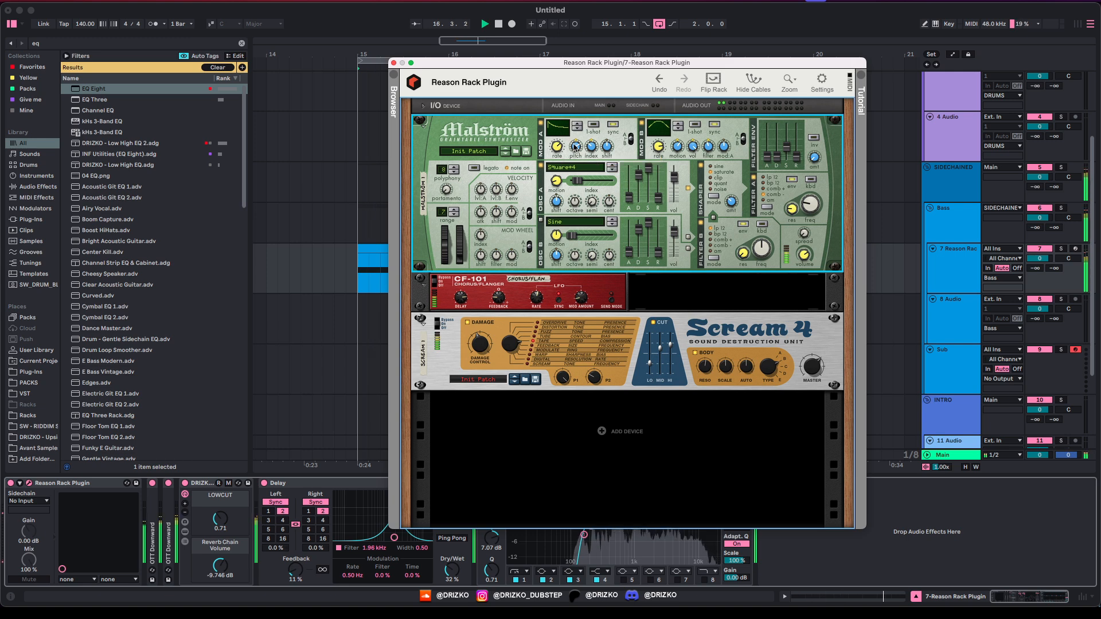
key("space")
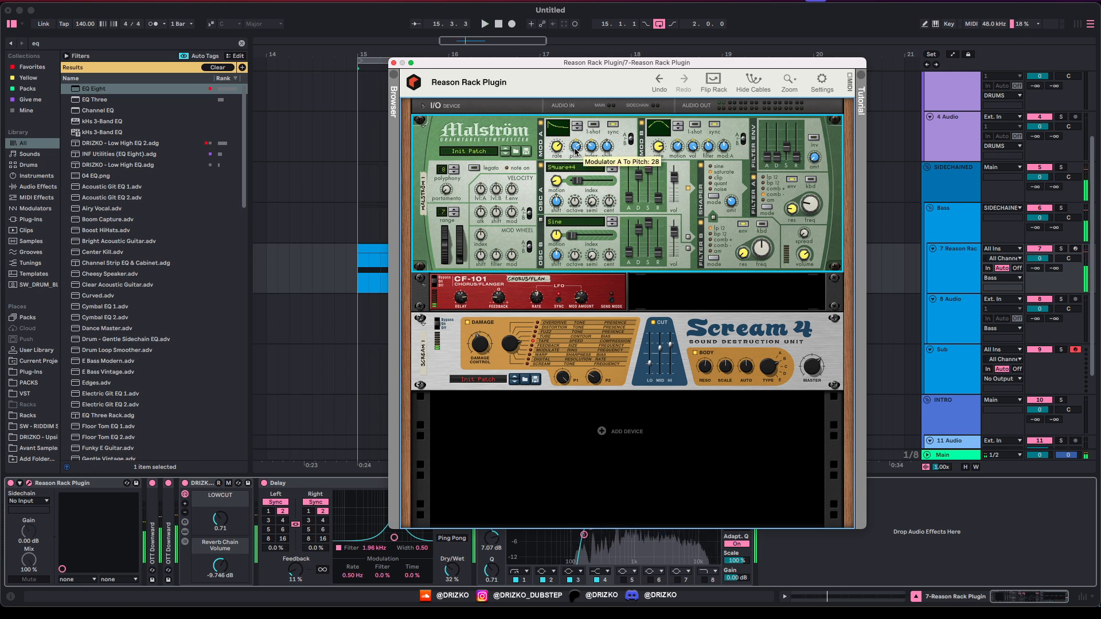
left_click(537, 299)
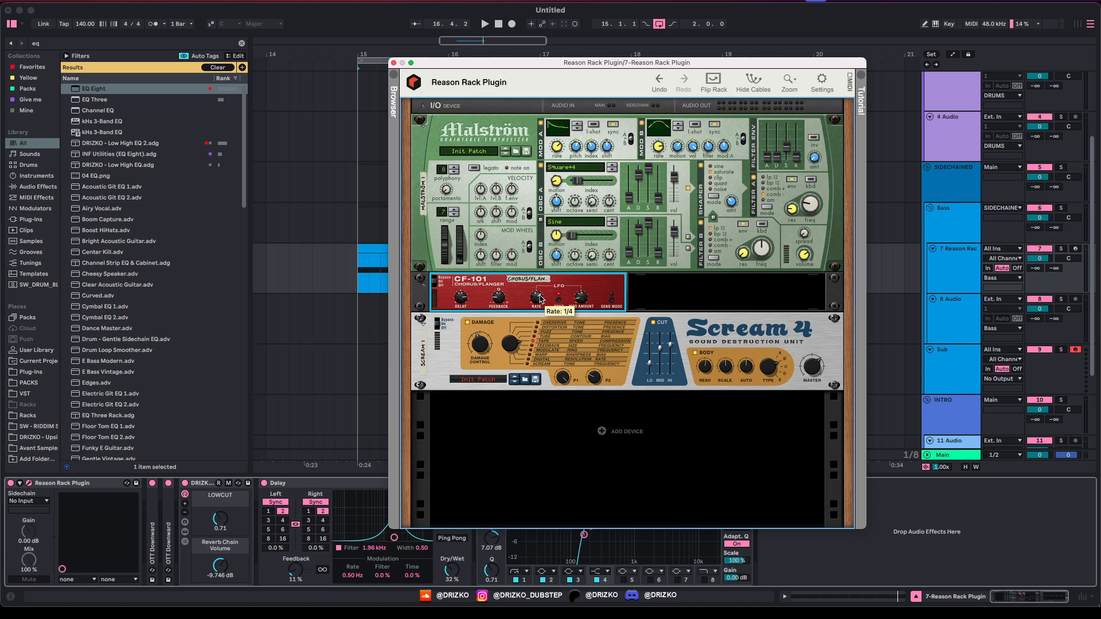
key("space")
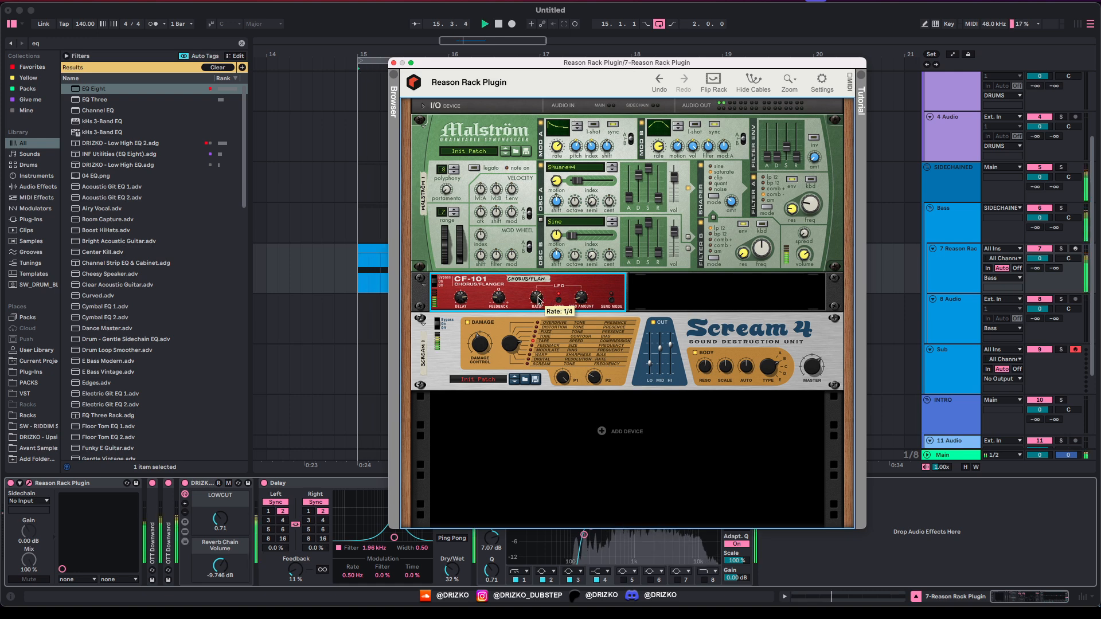
left_click(593, 148)
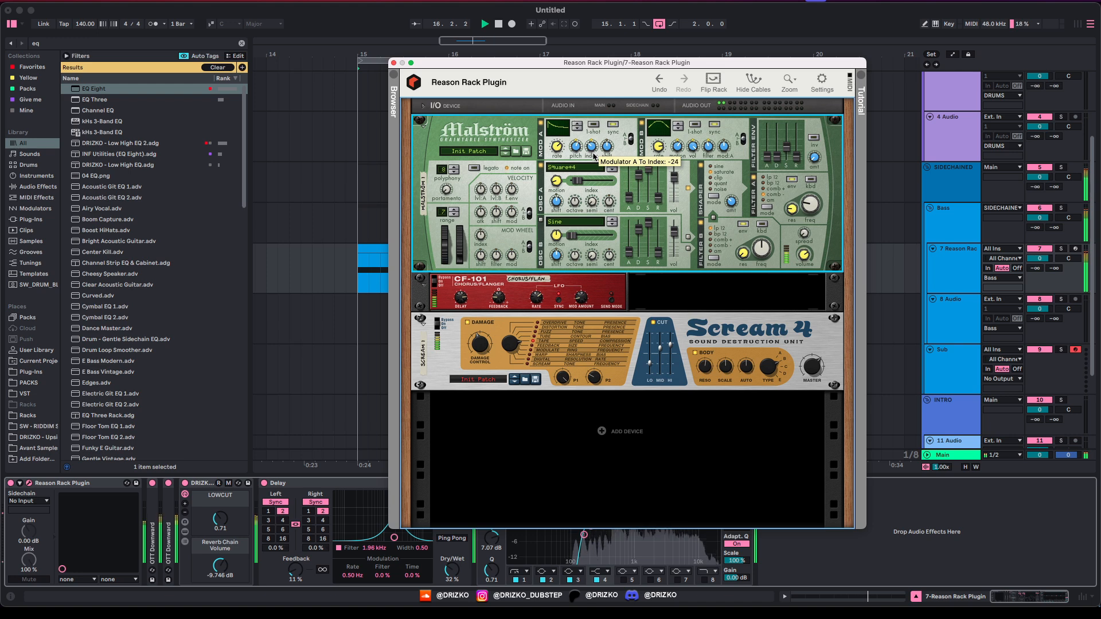
left_click_drag(593, 155, 599, 125)
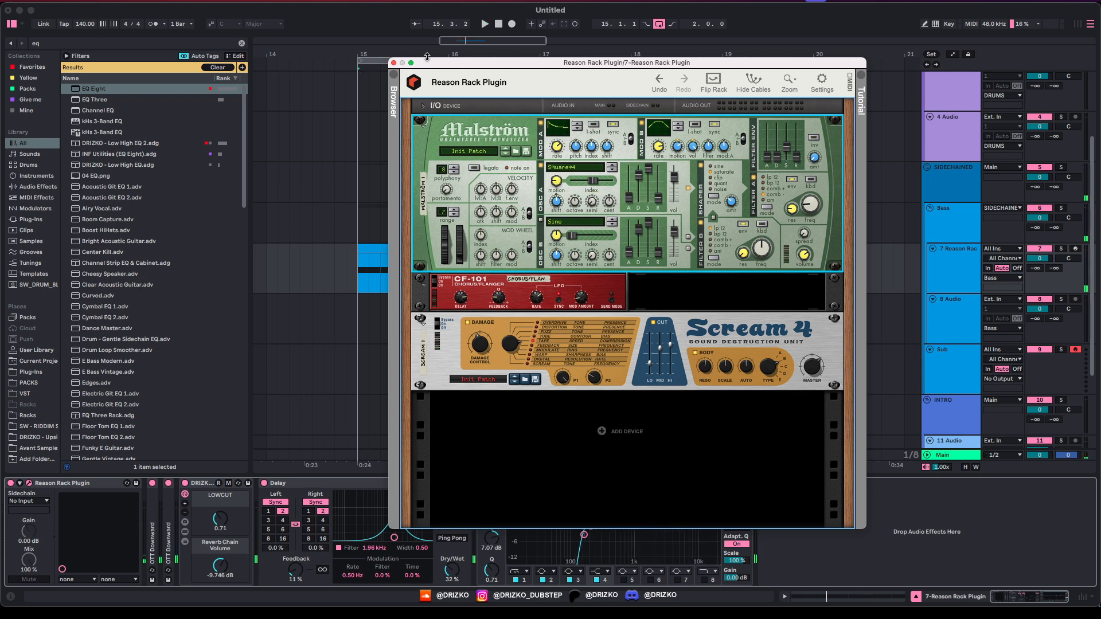
left_click(394, 63)
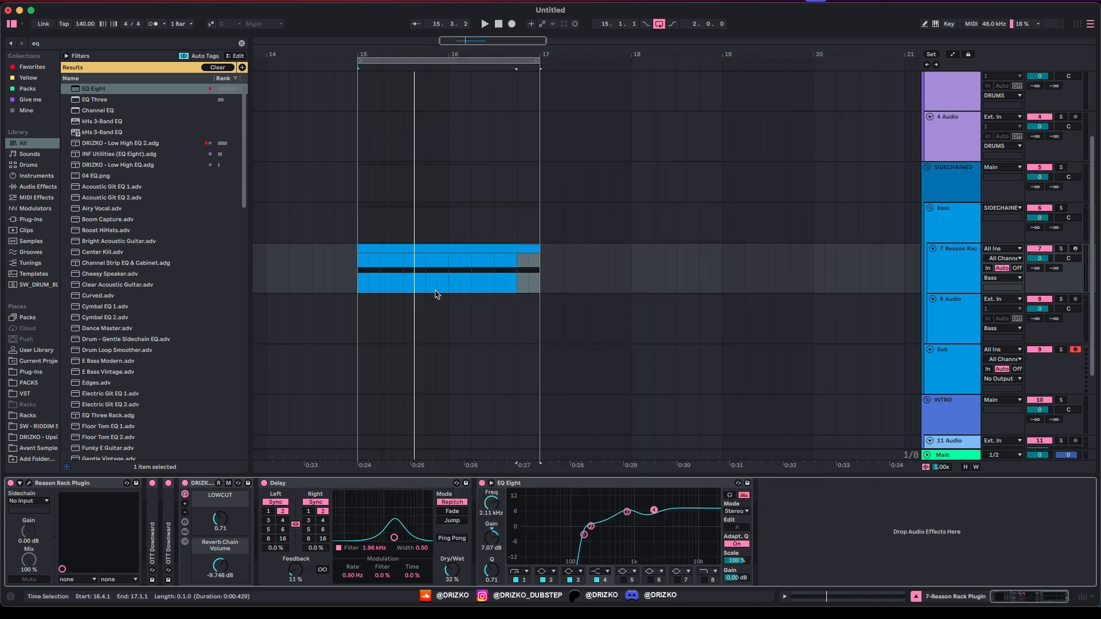
Step: Move the bass clip to bars 17–19 and loop that range
left_click(380, 249)
left_click_drag(393, 248, 575, 247)
key("ctrl+l")
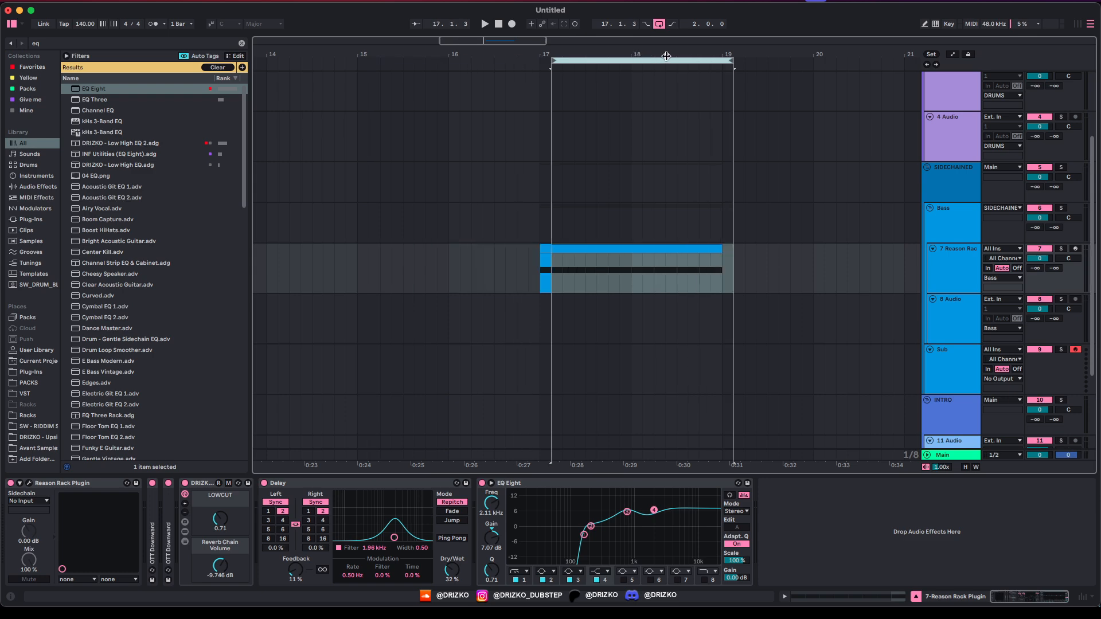
Step: Insert a new MIDI track loaded with the Riddim Sub v1 preset and check its Serum and EQ Eight
key("ctrl+shift+t")
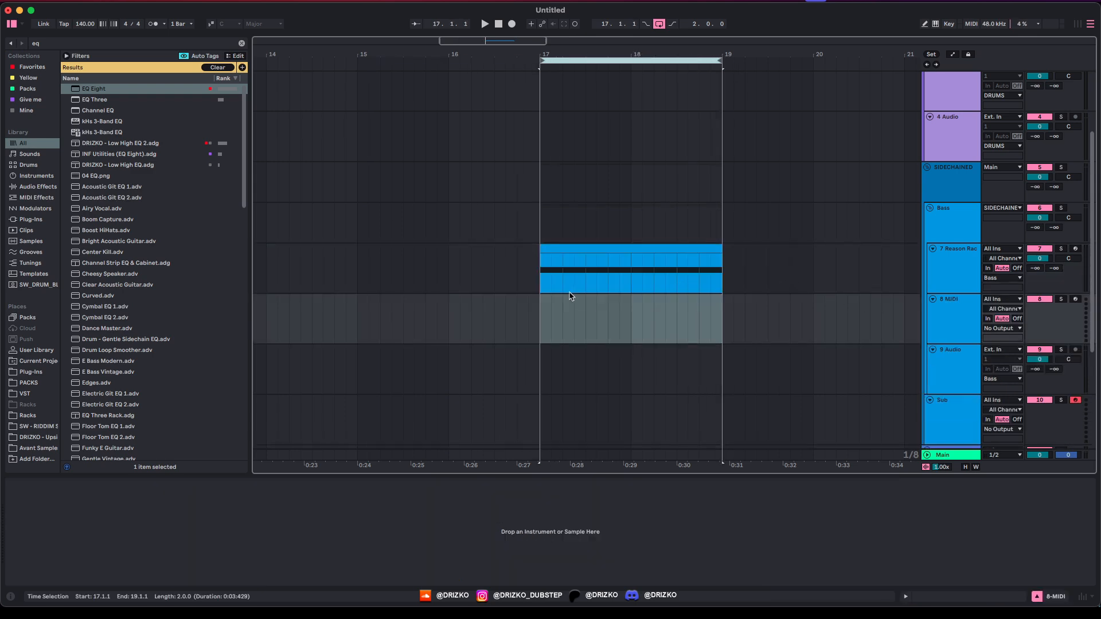
key("super+f")
type("drizk")
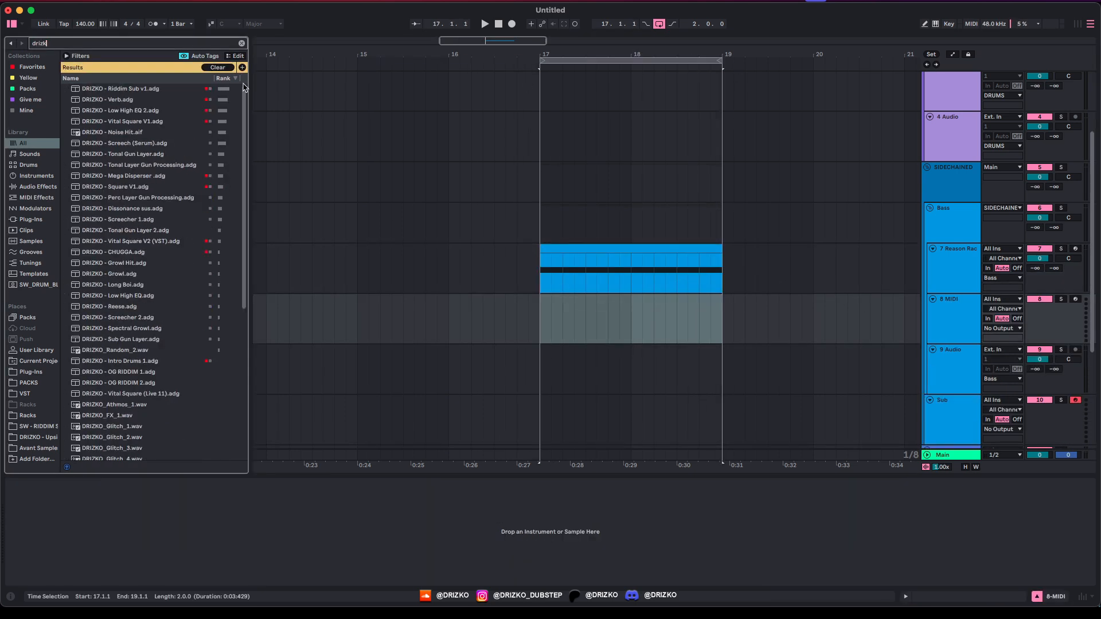
double_click(106, 88)
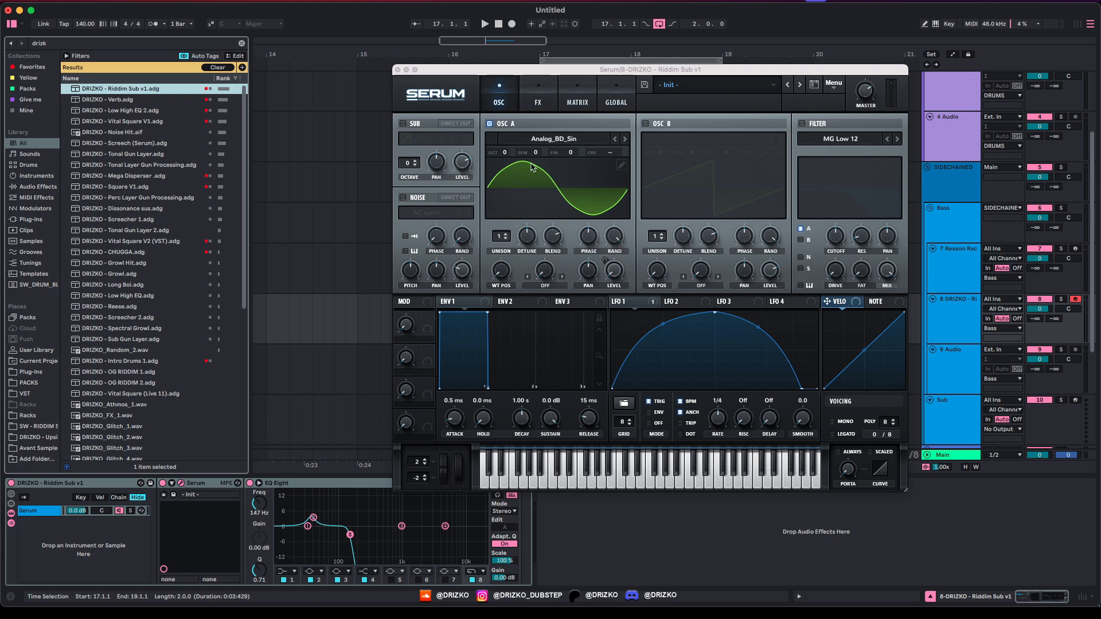
left_click(545, 181)
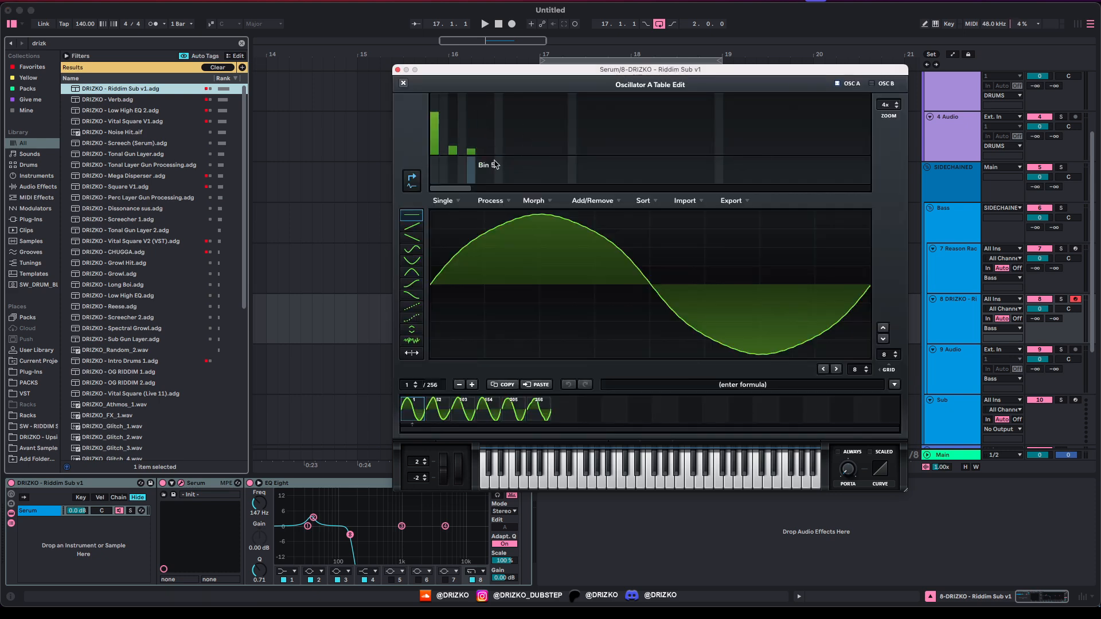
left_click(305, 528)
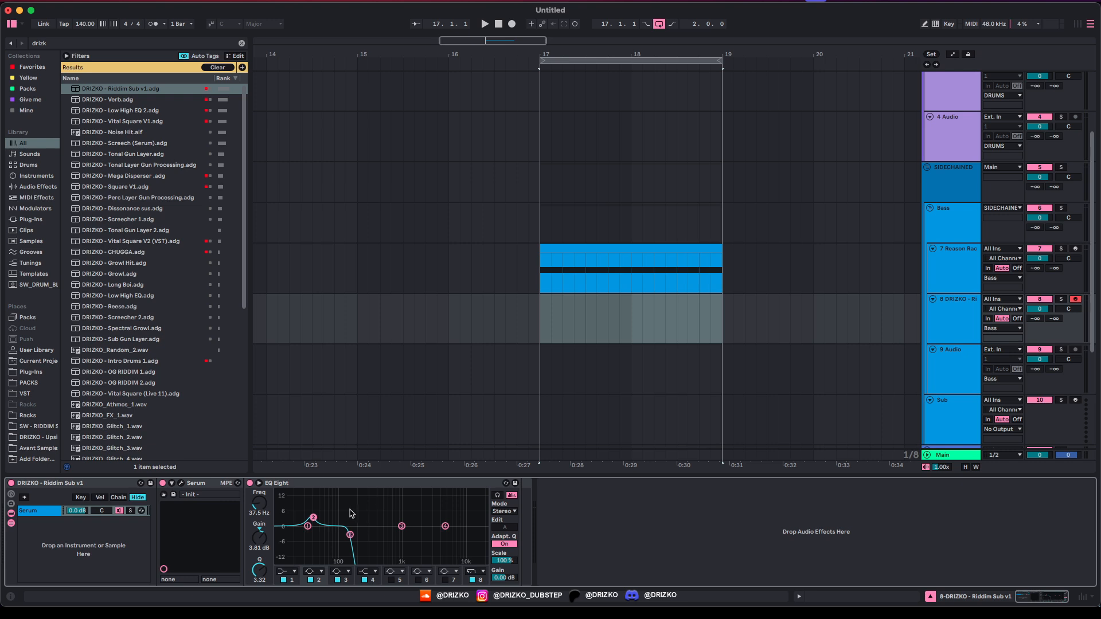
left_click(301, 512)
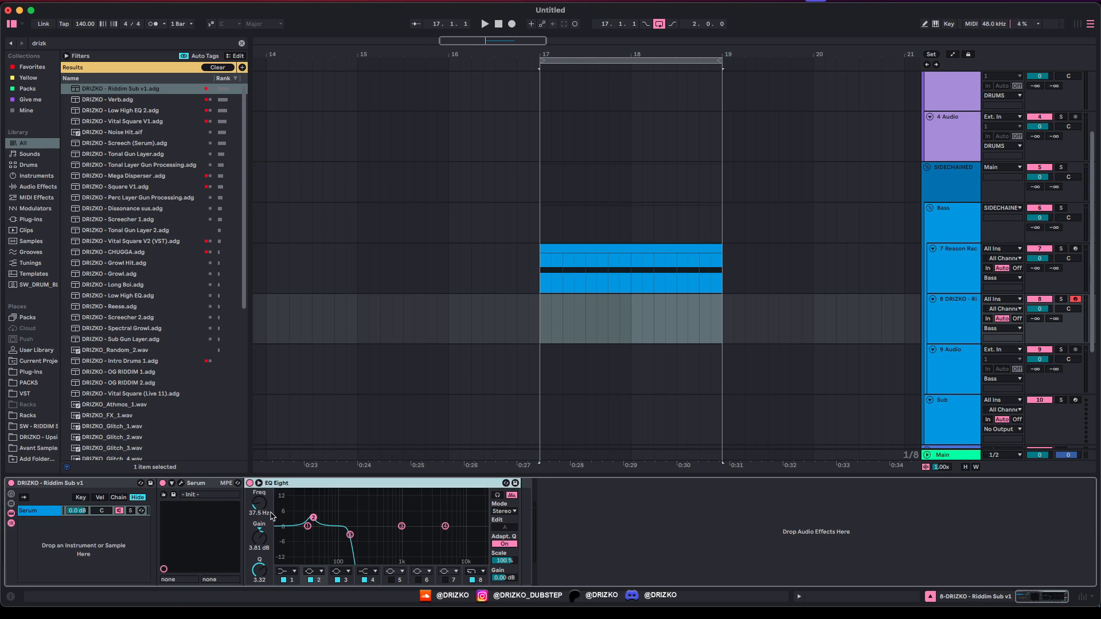
Step: Copy the bass clip onto the sub track at bar 17 and chop its E0 notes into eighth notes
left_click(545, 269)
key("ctrl+c")
left_click(539, 322)
key("ctrl+v")
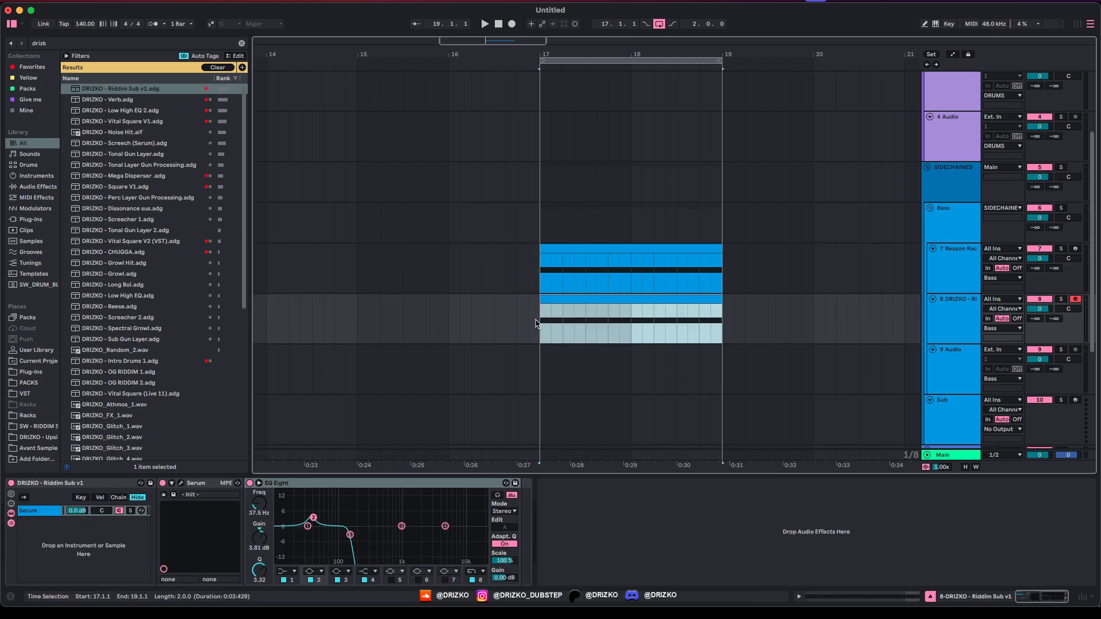
double_click(568, 302)
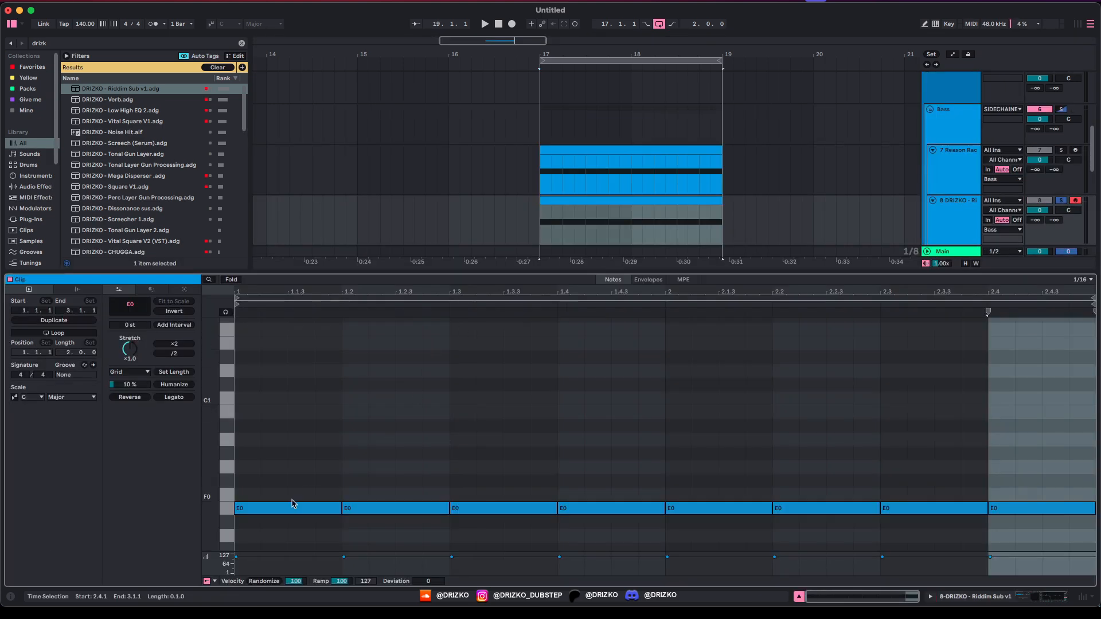
left_click_drag(304, 484, 924, 521)
key("ctrl+e")
key("space")
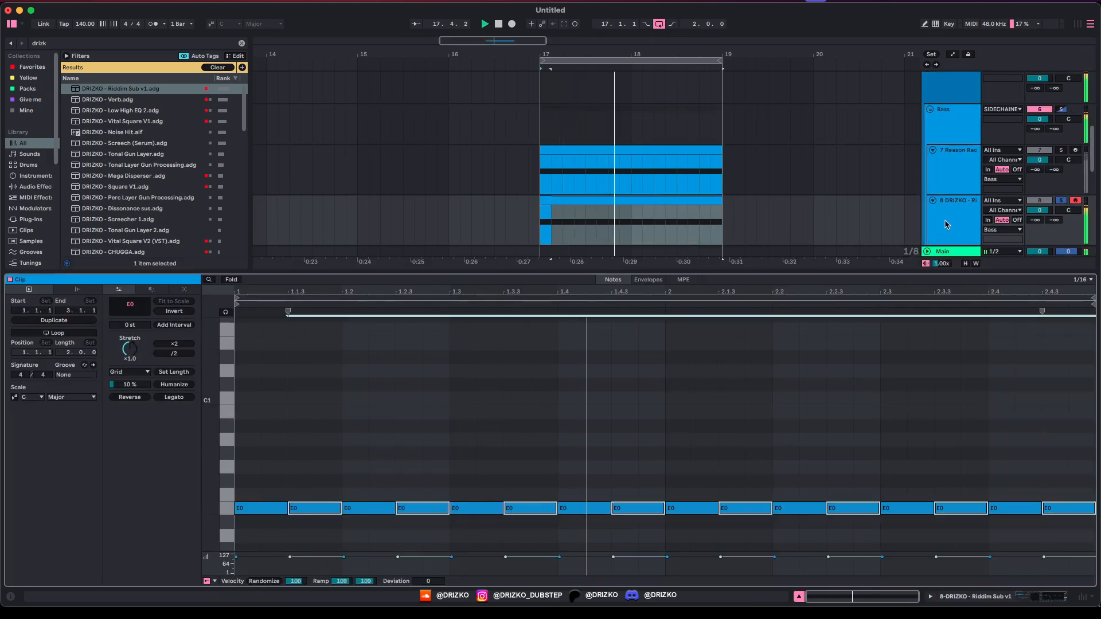
key("Up")
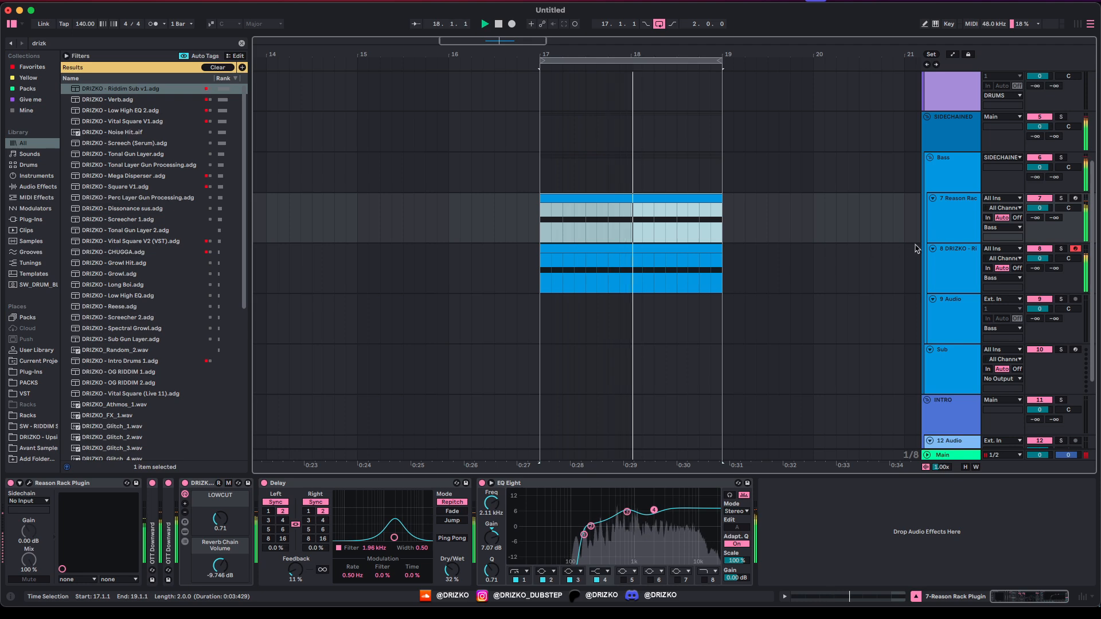
key("Down")
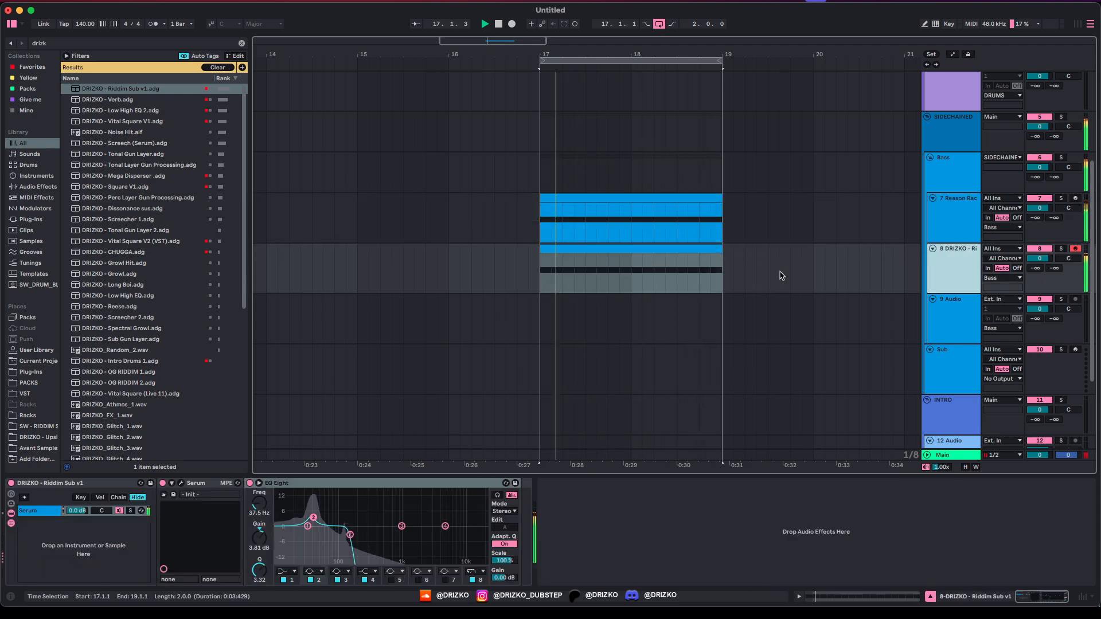
scroll(679, 272, "up", 3)
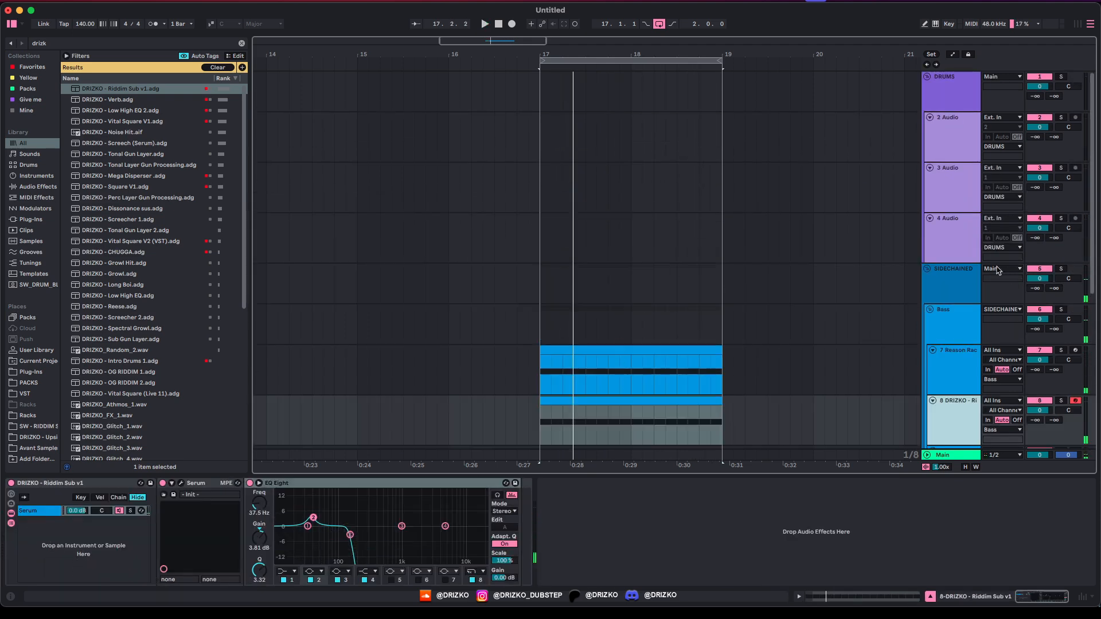
left_click(948, 282)
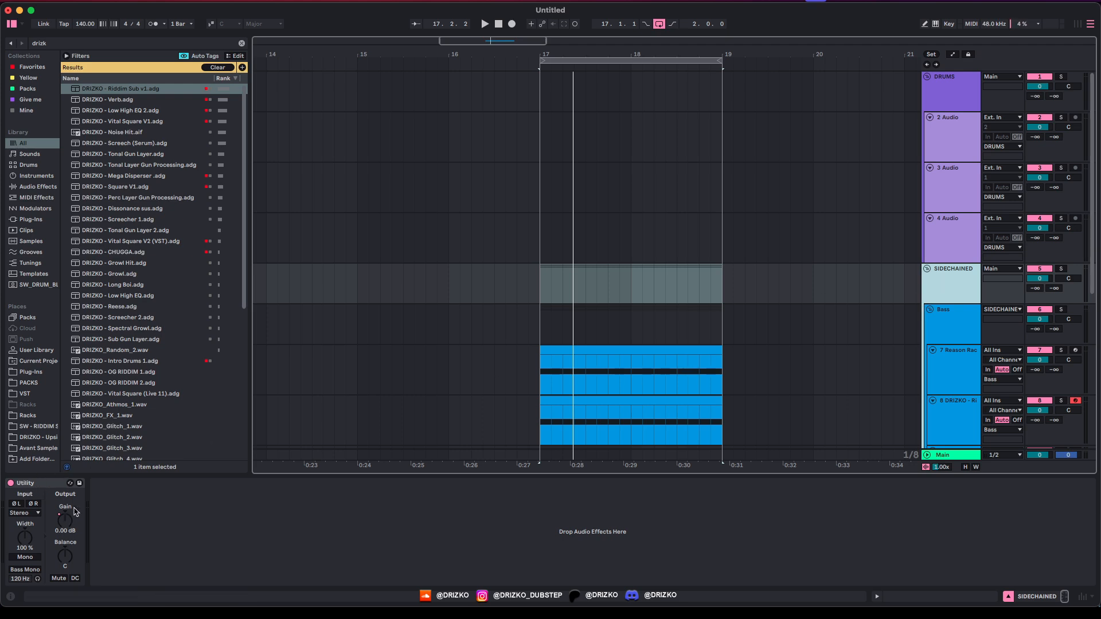
key("a")
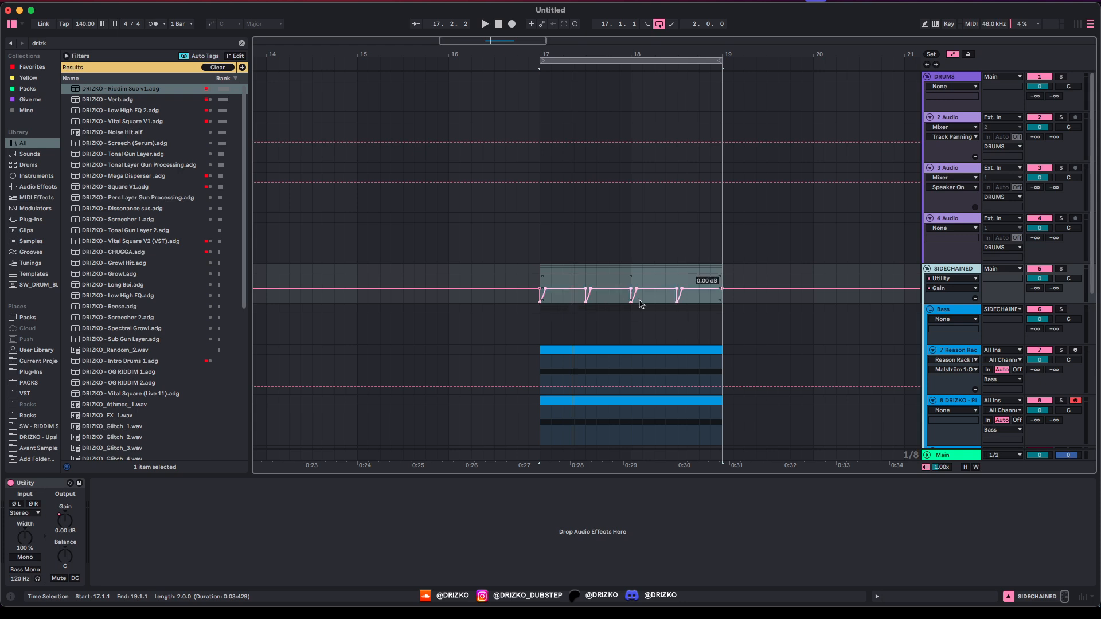
key("a")
key("space")
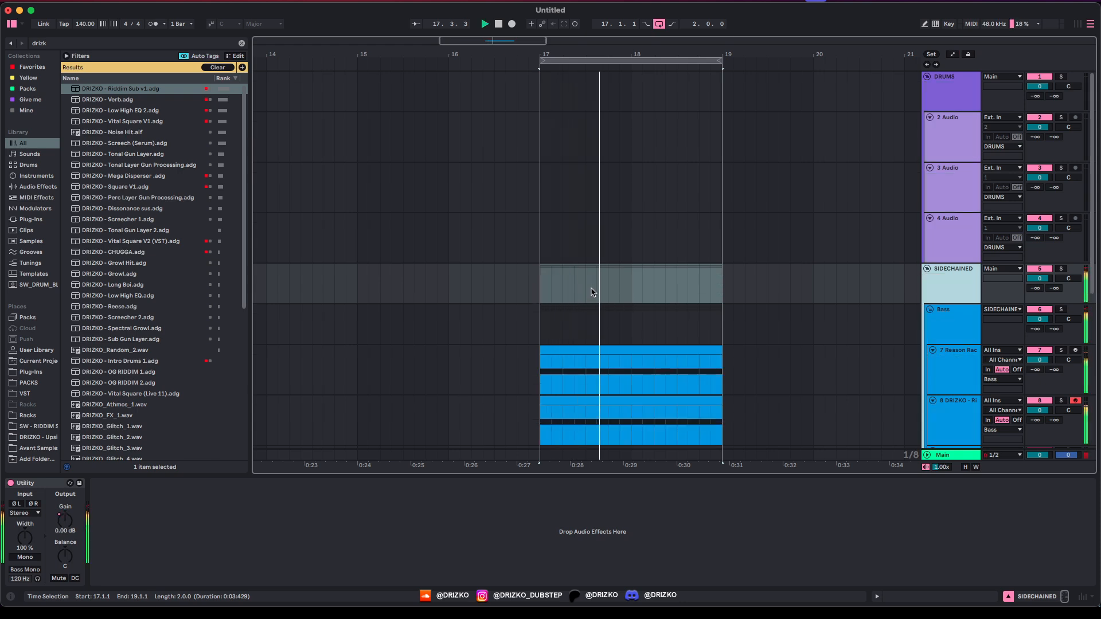
scroll(561, 284, "down", 5)
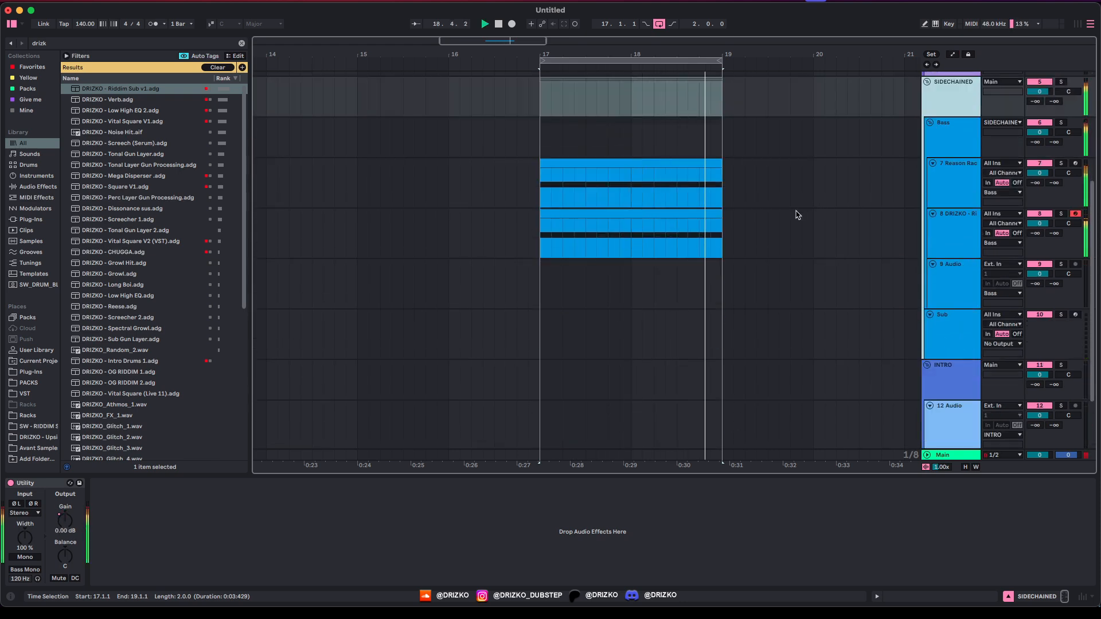
scroll(720, 243, "up", 5)
Step: Select the 2 Audio drum track and audition the Sounds of Sakuro kick samples
left_click(948, 141)
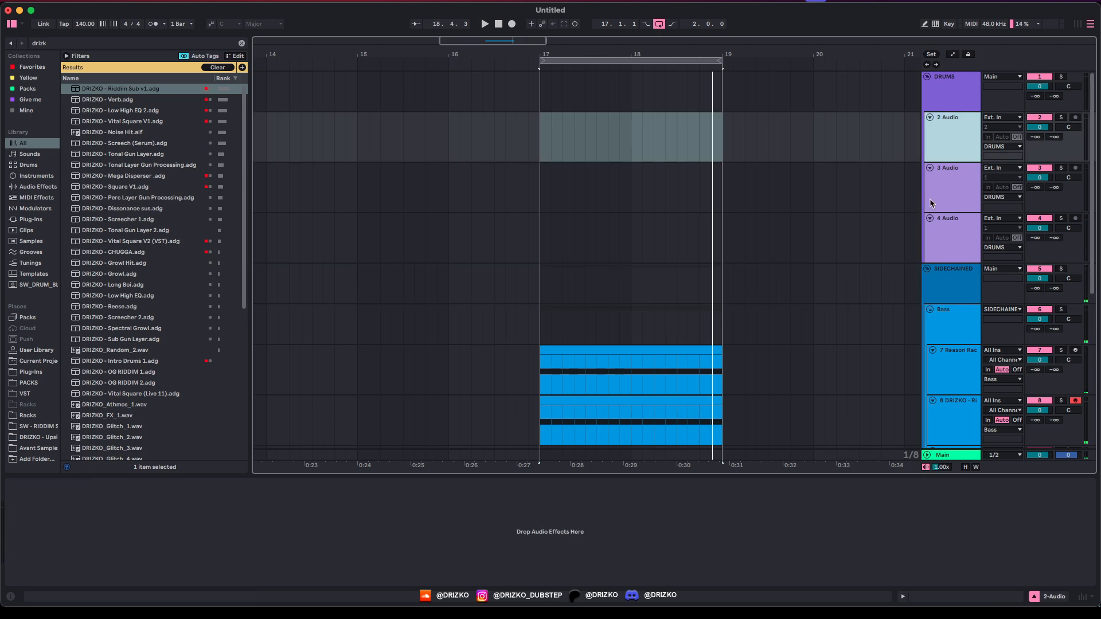
left_click(930, 198)
left_click(946, 241)
left_click(946, 156)
left_click(27, 88)
left_click(143, 219)
left_click(150, 241)
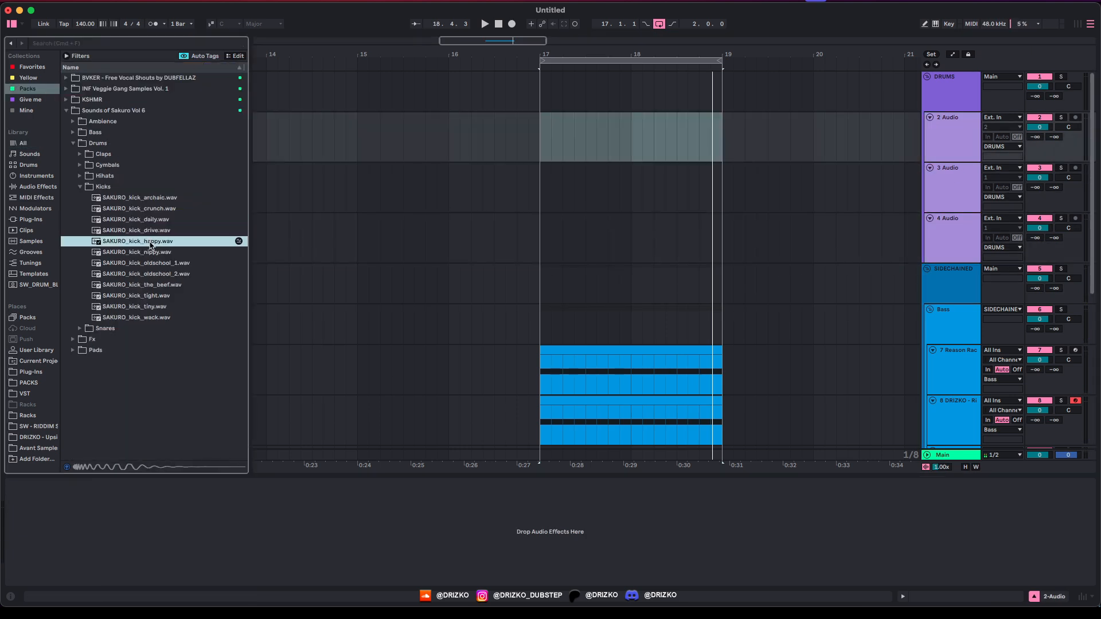
left_click(150, 252)
left_click(150, 263)
left_click(151, 274)
left_click(149, 285)
left_click(148, 296)
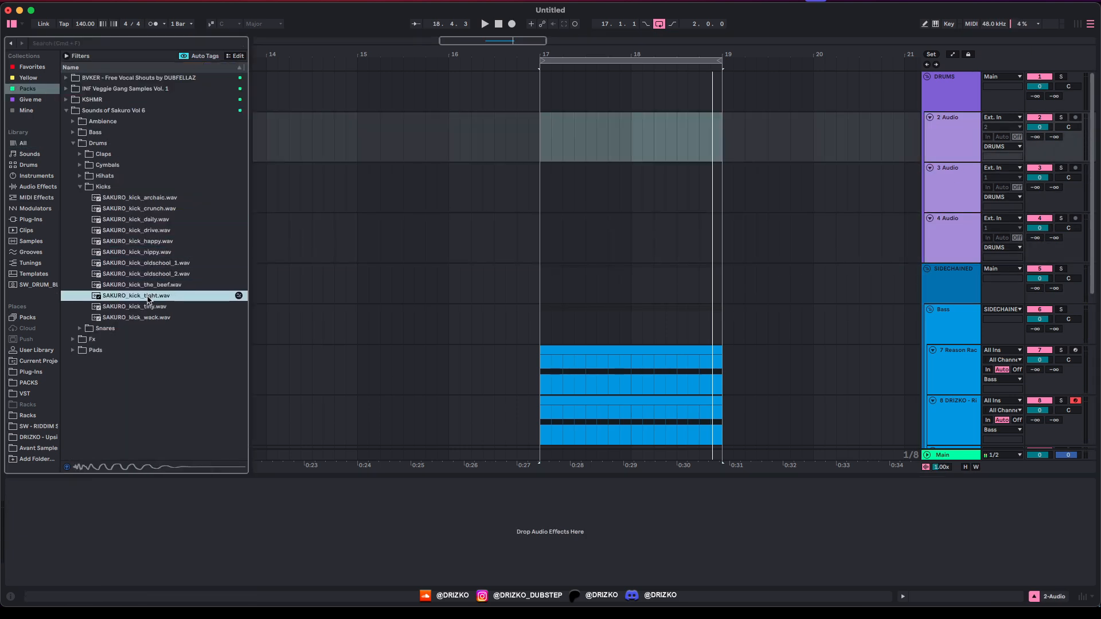
left_click(148, 306)
left_click(146, 317)
left_click(151, 241)
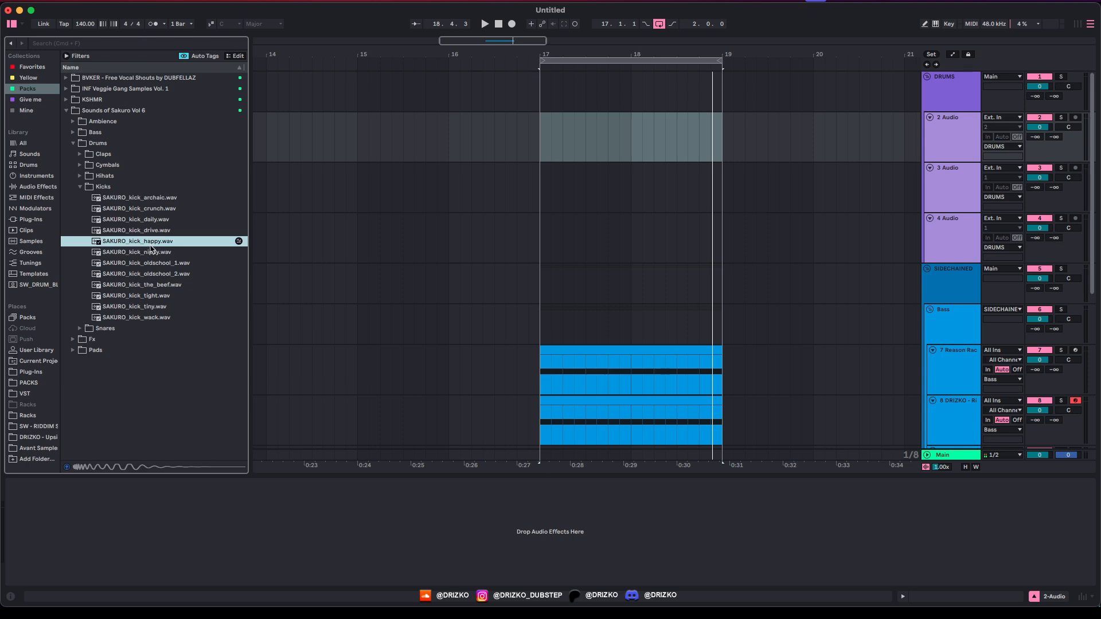
left_click(151, 251)
left_click(150, 263)
left_click(149, 209)
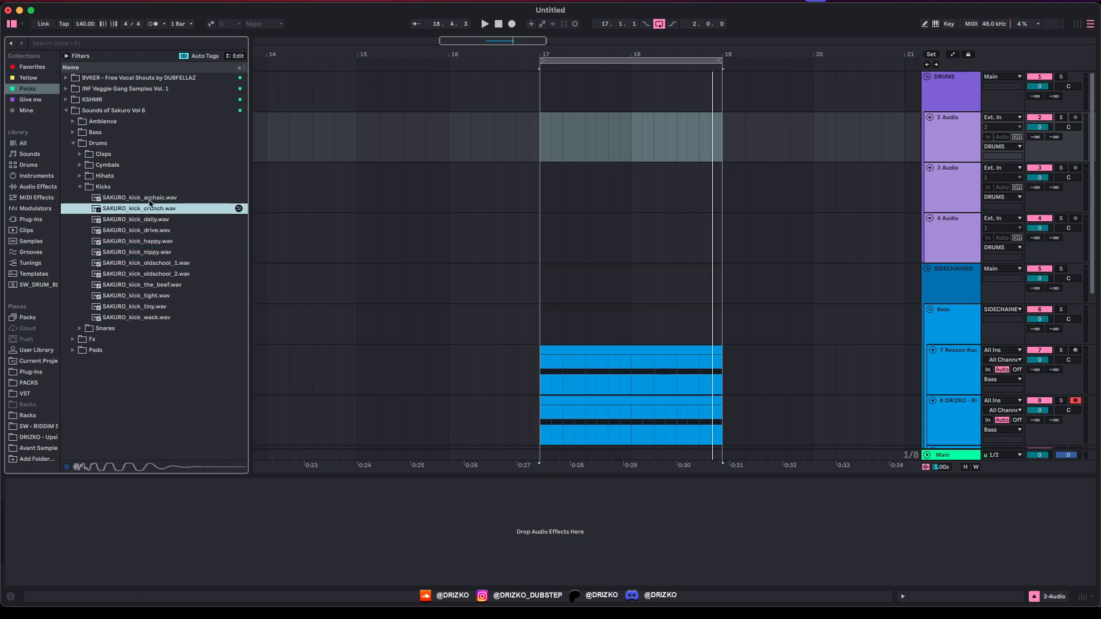
left_click(149, 198)
Step: Place SAKURO_kick_daily.wav on track 2 at bar 17 and duplicate it across the two-bar drop
left_click(149, 219)
left_click_drag(154, 223, 530, 152)
scroll(570, 153, "up", 2)
key("space")
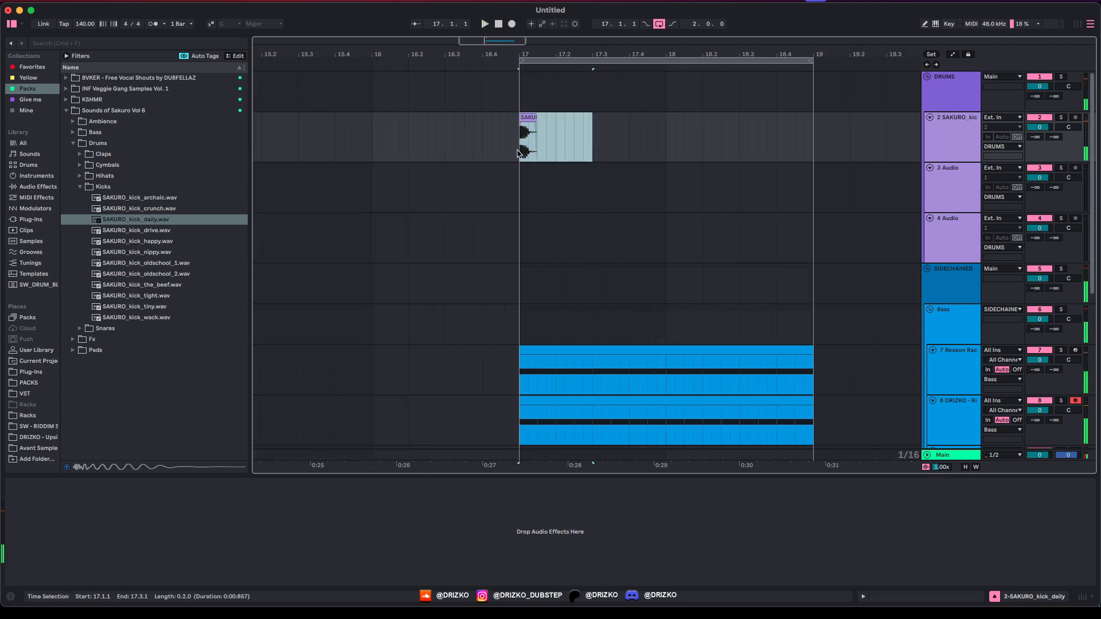
key("ctrl+d")
key("ctrl+d")
key("ctrl+d")
Step: Play the new kick pattern from bar 17 with the DRUMS group soloed
left_click(514, 156)
key("space")
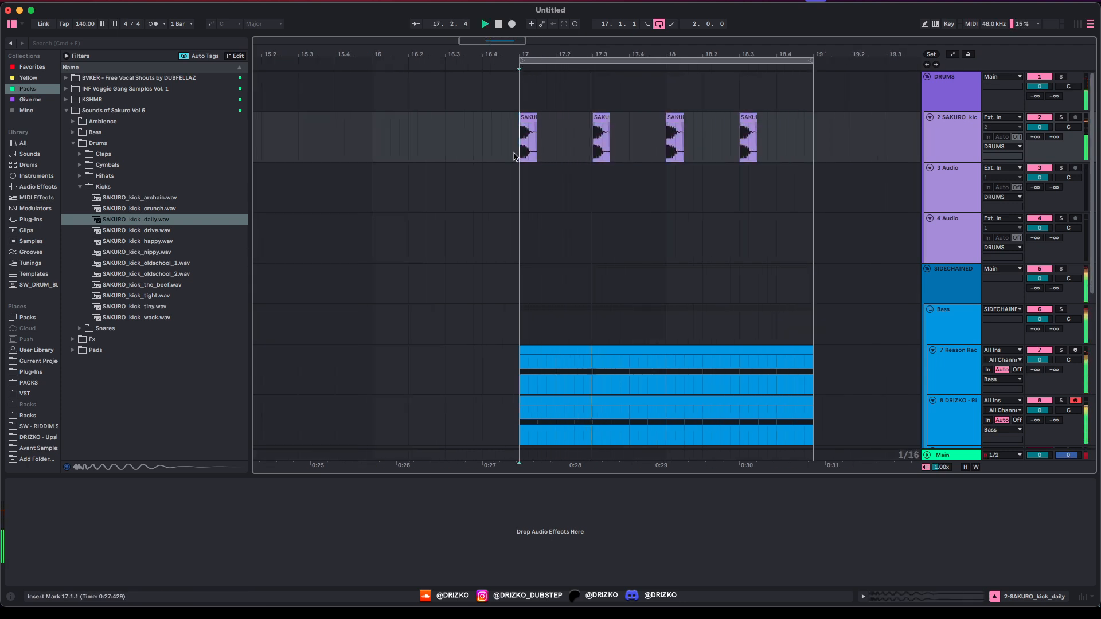
key("Up")
key("s")
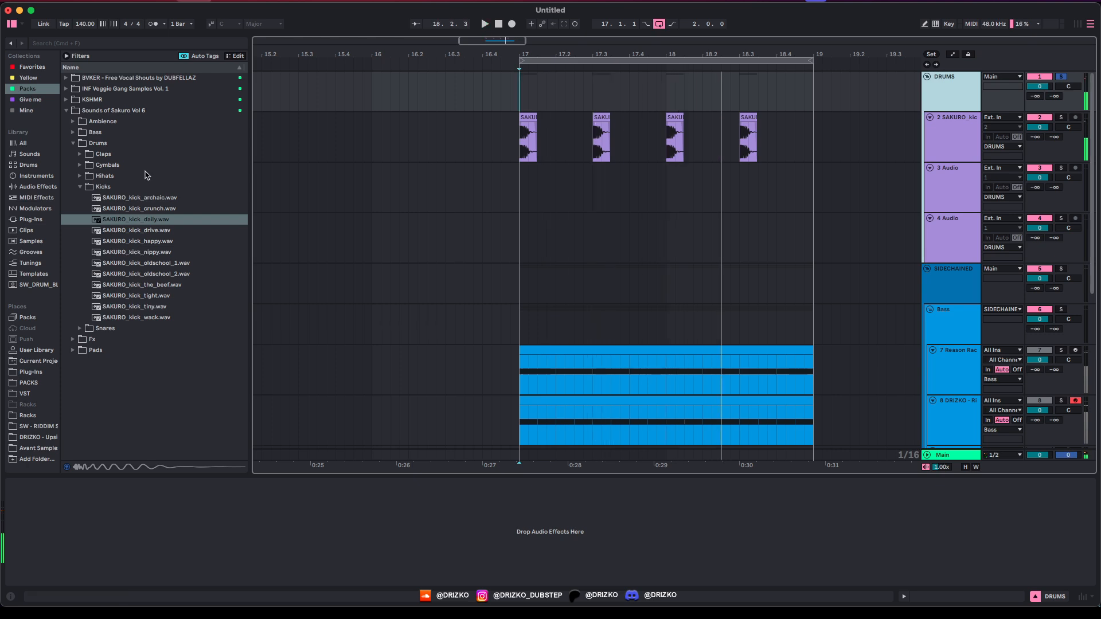
Step: Search the browser for 'clap' and audition the INF clap samples
key("super+f")
type("clap")
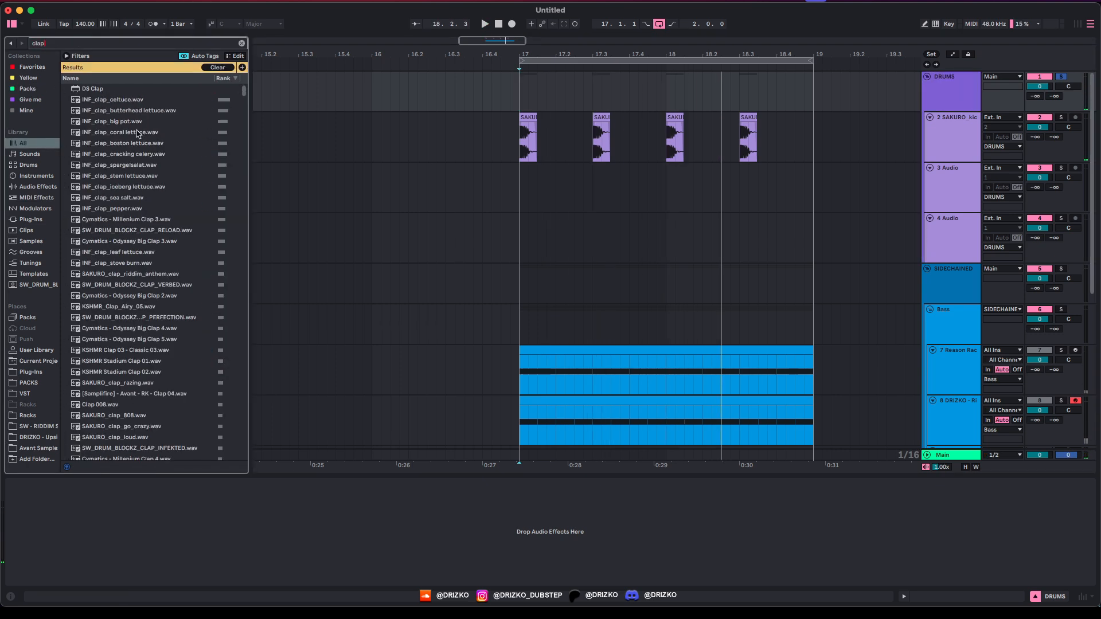
left_click(127, 123)
left_click(125, 135)
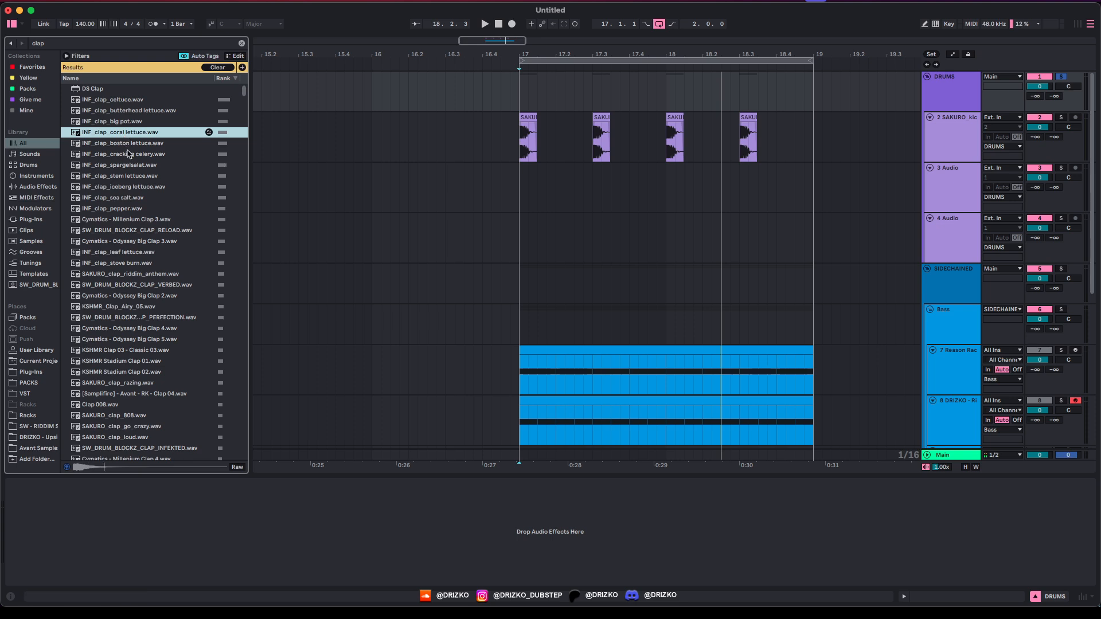
left_click(127, 154)
left_click(130, 165)
left_click(135, 187)
left_click(144, 209)
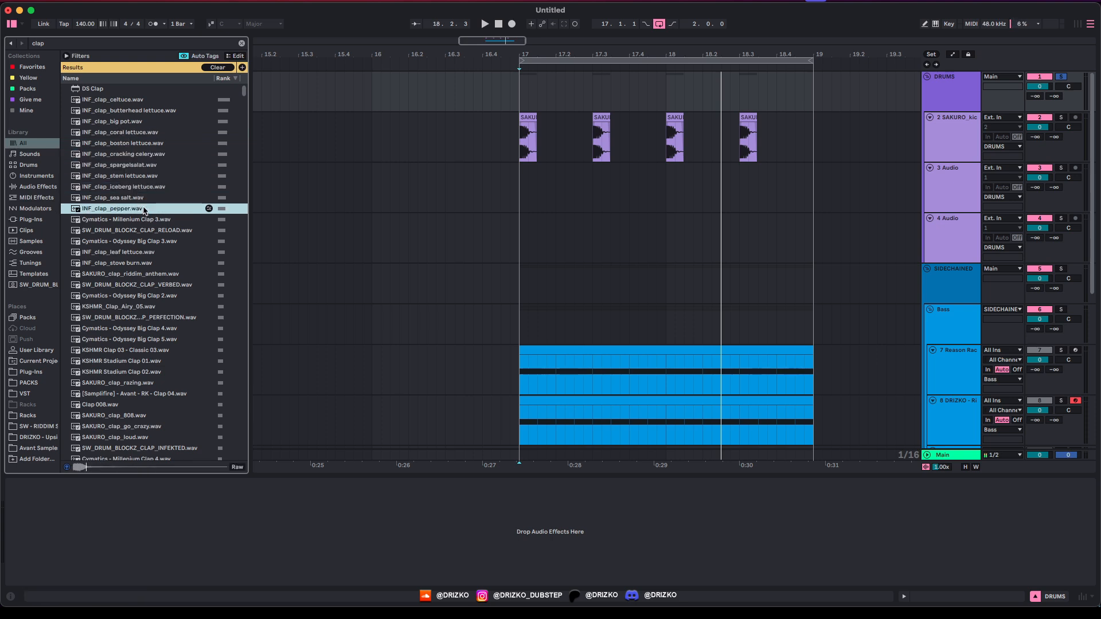
Step: Place KSHMR Clap 03 - Classic 03 and SAKURO_clap_808 at 17.3 and group them as 'claps'
scroll(144, 210, "down", 2)
left_click_drag(125, 326, 592, 196)
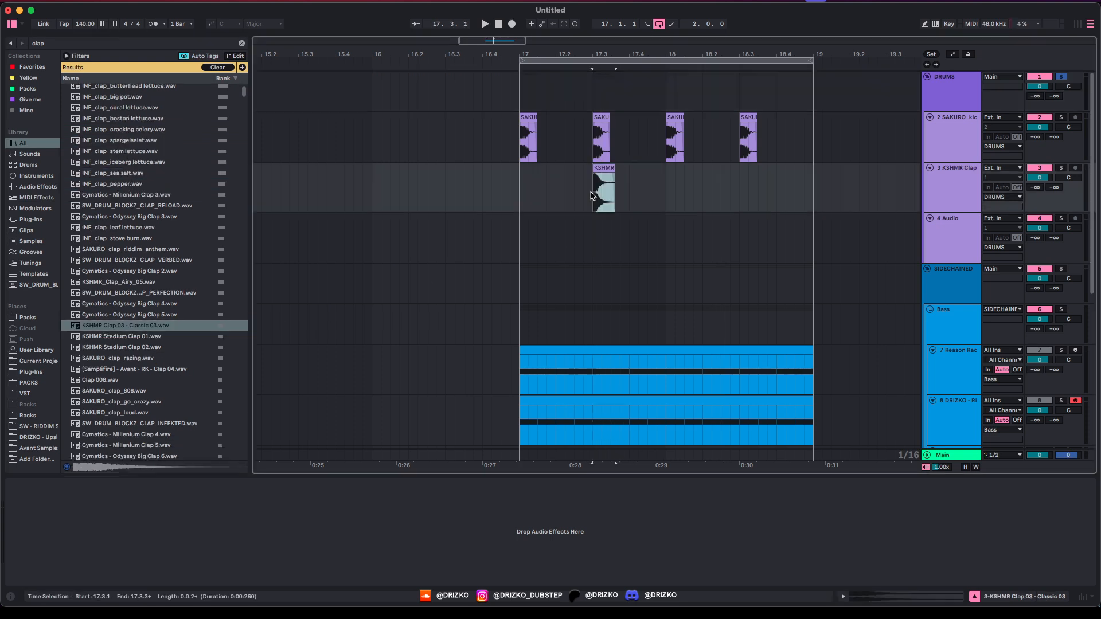
scroll(137, 240, "down", 5)
left_click_drag(126, 254, 594, 237)
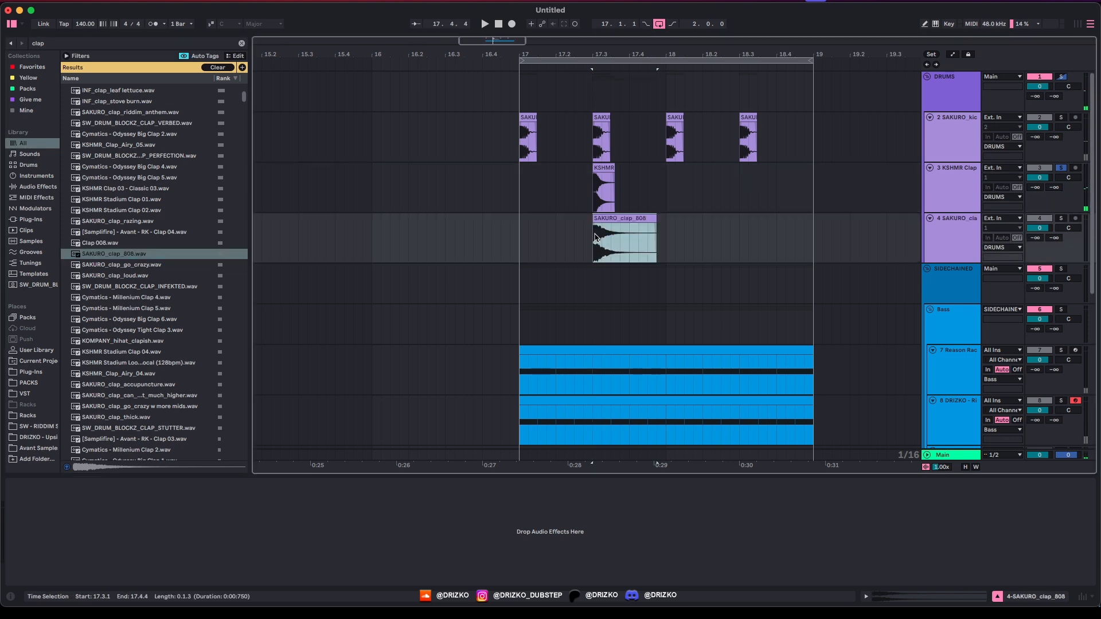
left_click(594, 237)
key("super+g")
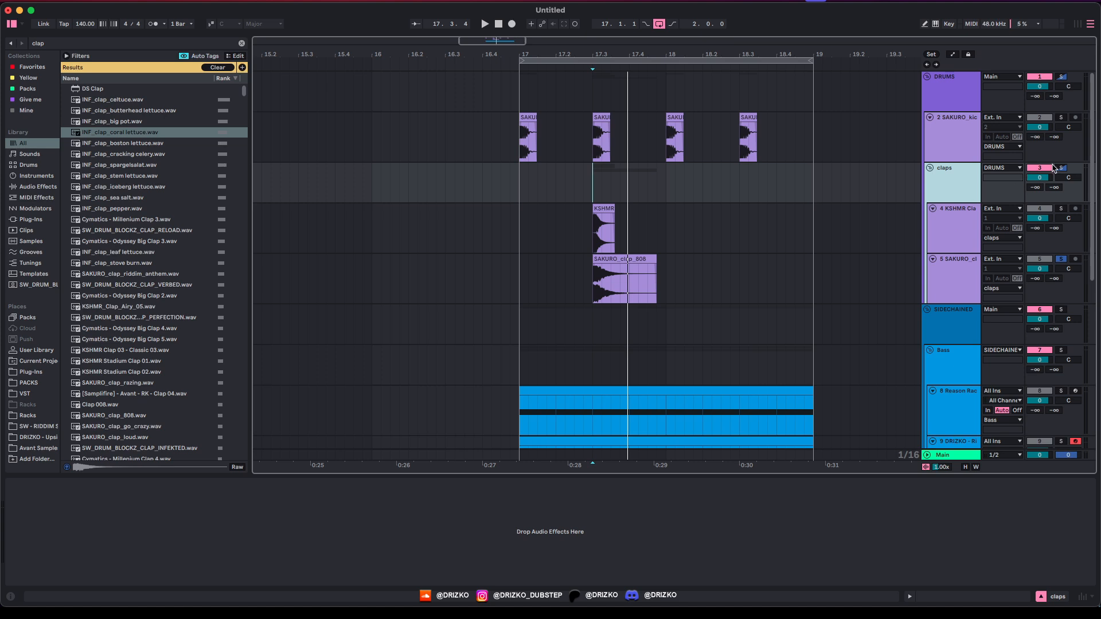
Step: Solo the claps group, shorten SAKURO_clap_808's tail and fade out the KSHMR clap
left_click(1055, 168)
key("space")
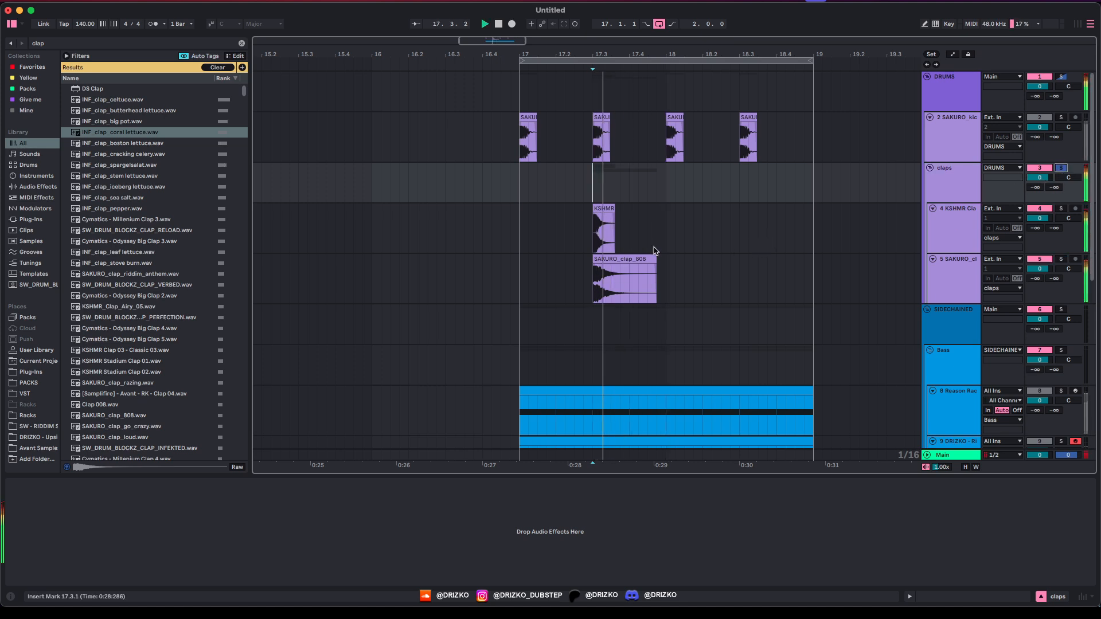
key("space")
left_click_drag(656, 263, 620, 266)
key("Delete")
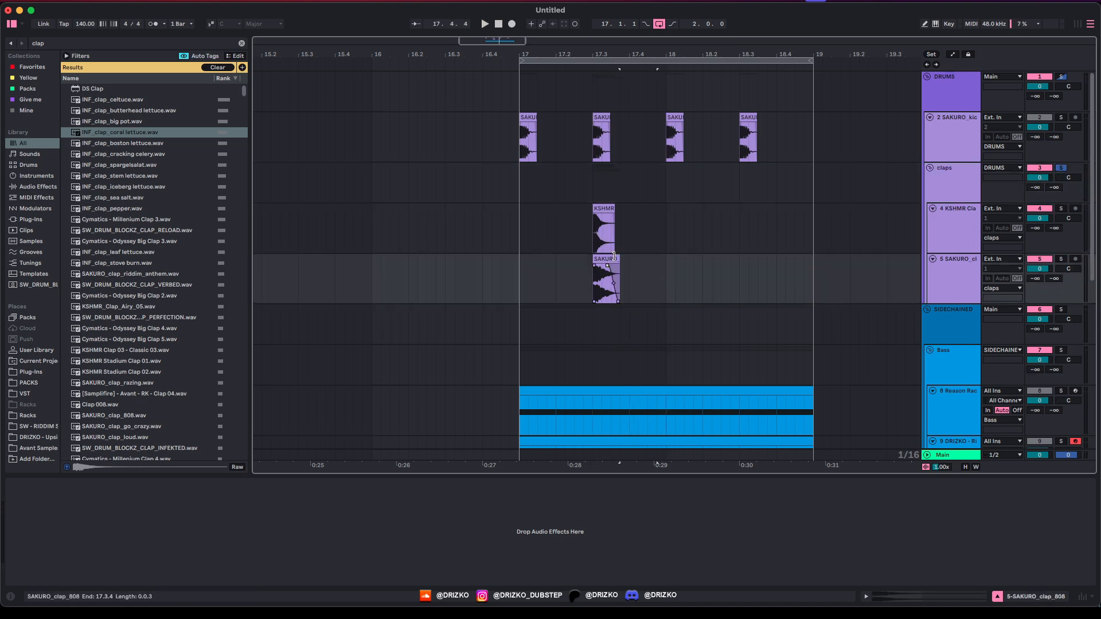
scroll(614, 256, "up", 3)
left_click_drag(601, 217, 595, 266)
left_click(546, 263)
key("space")
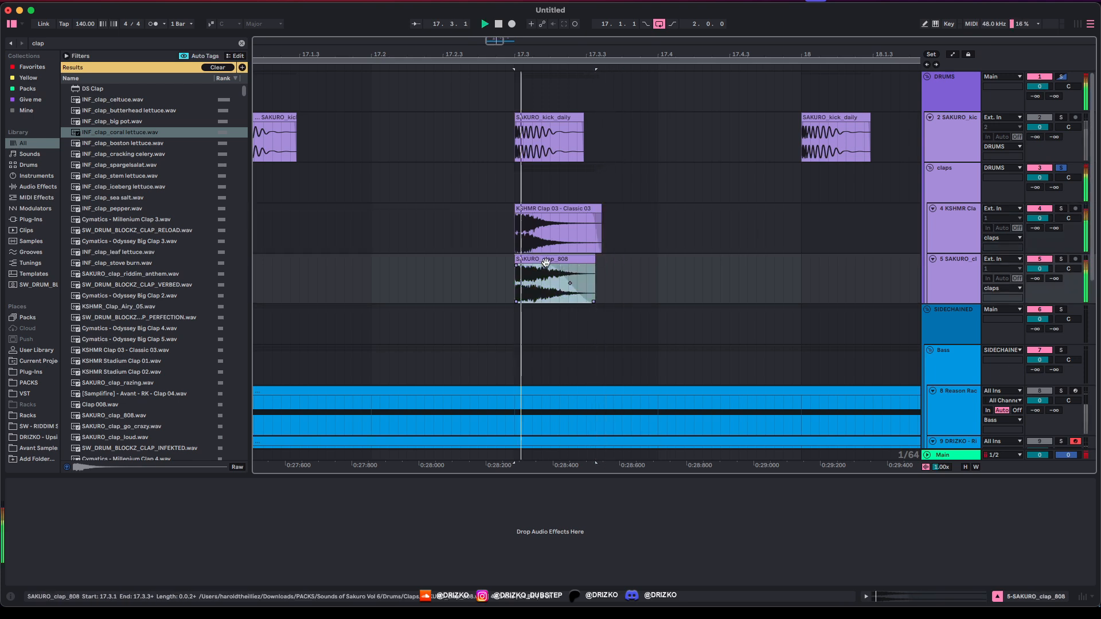
key("space")
Step: Add EQ Eight to the claps group with a low cut near 177 Hz and reshaped upper bands
left_click(962, 194)
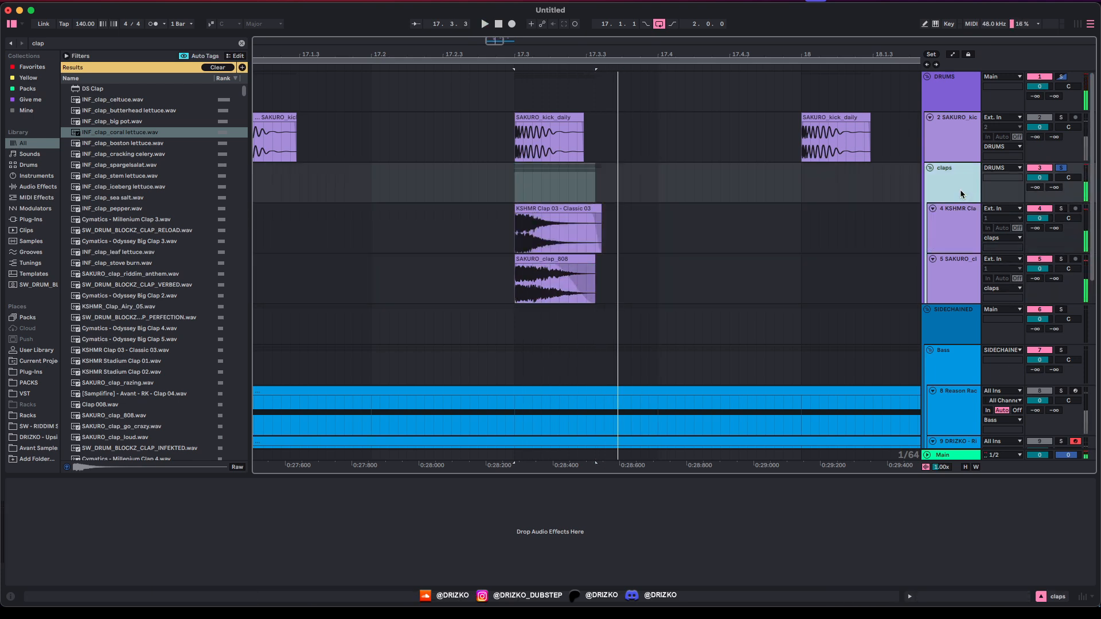
key("super+f")
type("eq")
left_click_drag(93, 88, 194, 546)
left_click(56, 570)
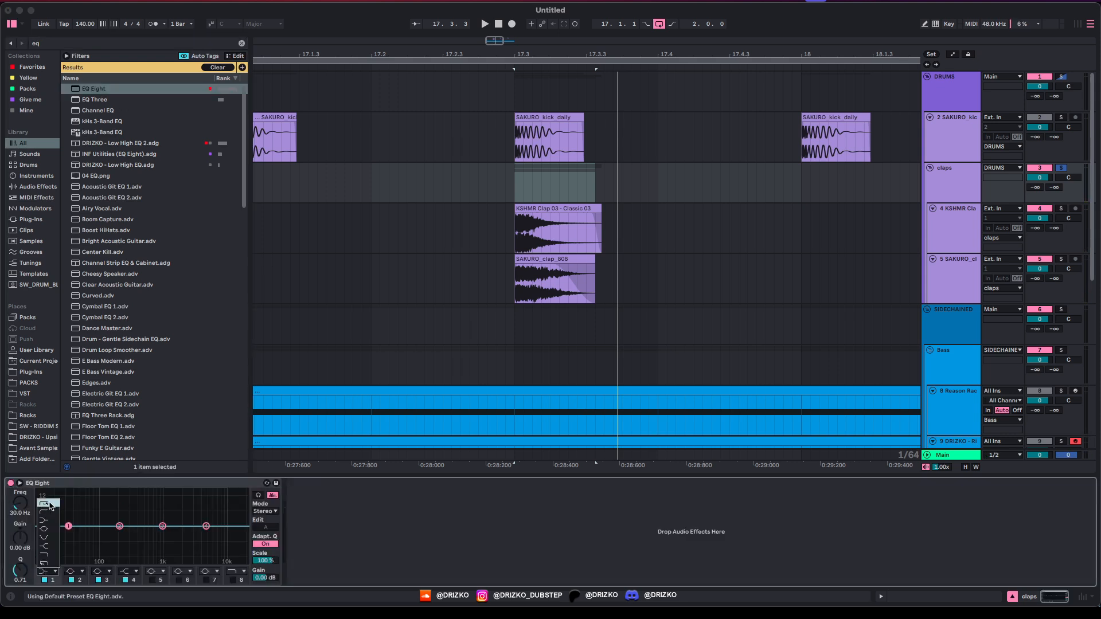
left_click(50, 505)
key("space")
left_click_drag(68, 526, 133, 524)
left_click_drag(206, 525, 138, 520)
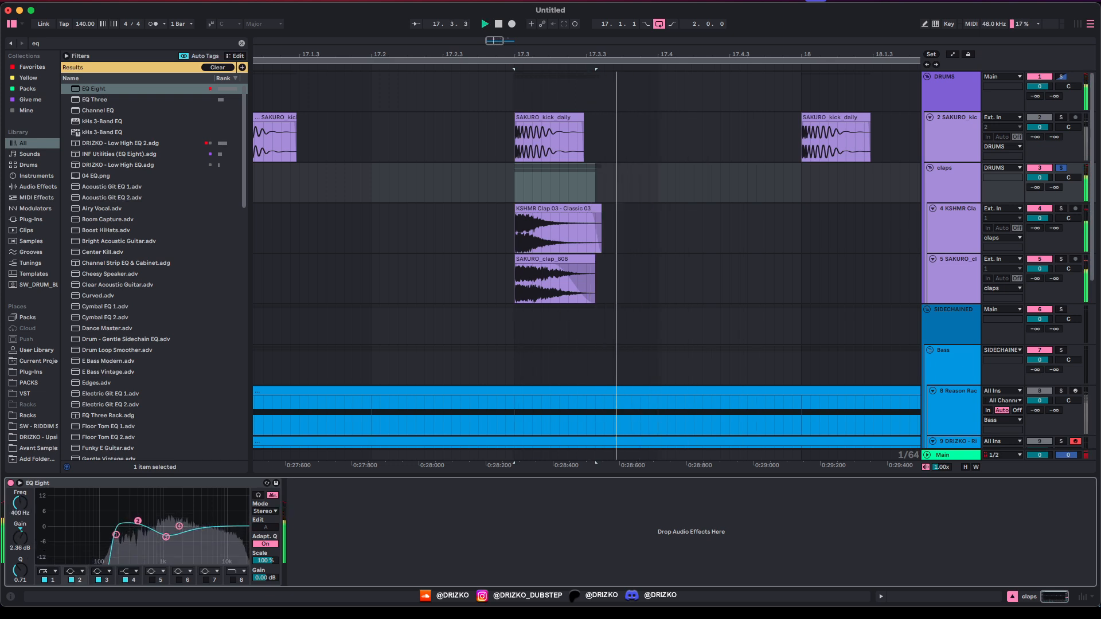
key("space")
Step: Load the DRIZKO - Verb rack after the EQ, lower its chain volume and expand it
key("super+f")
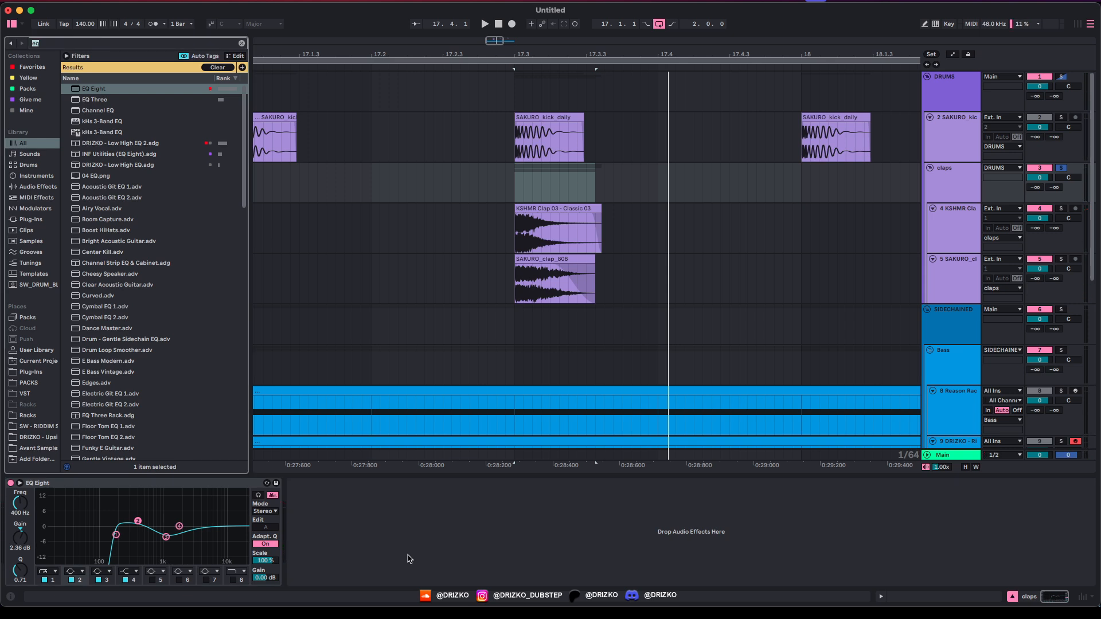
type("driz")
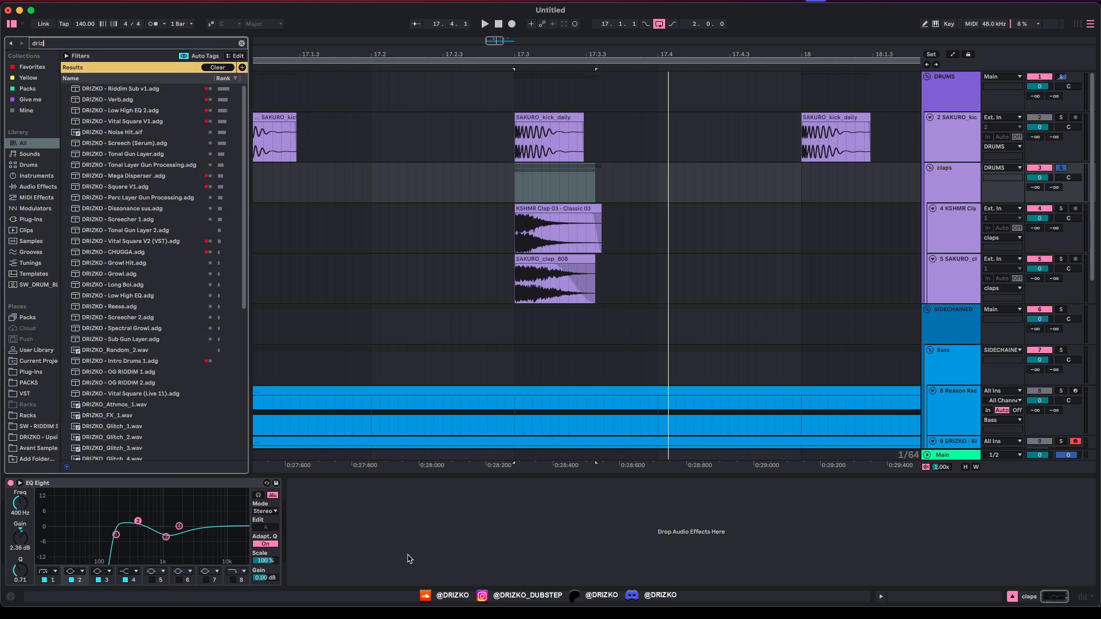
key("Down")
key("Down")
key("Return")
key("space")
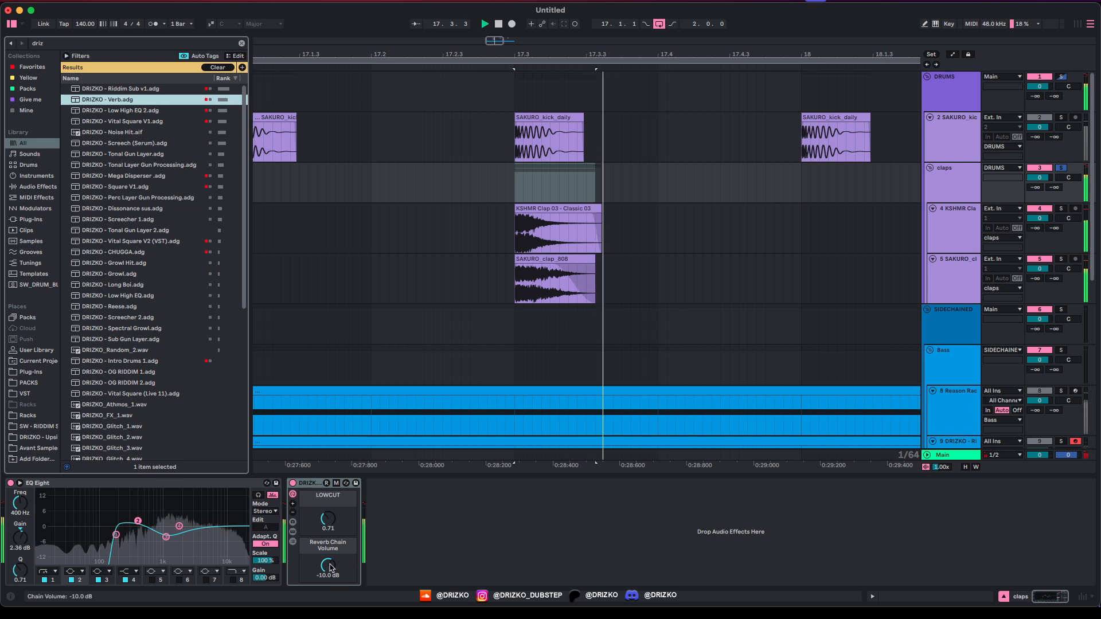
left_click_drag(330, 567, 333, 569)
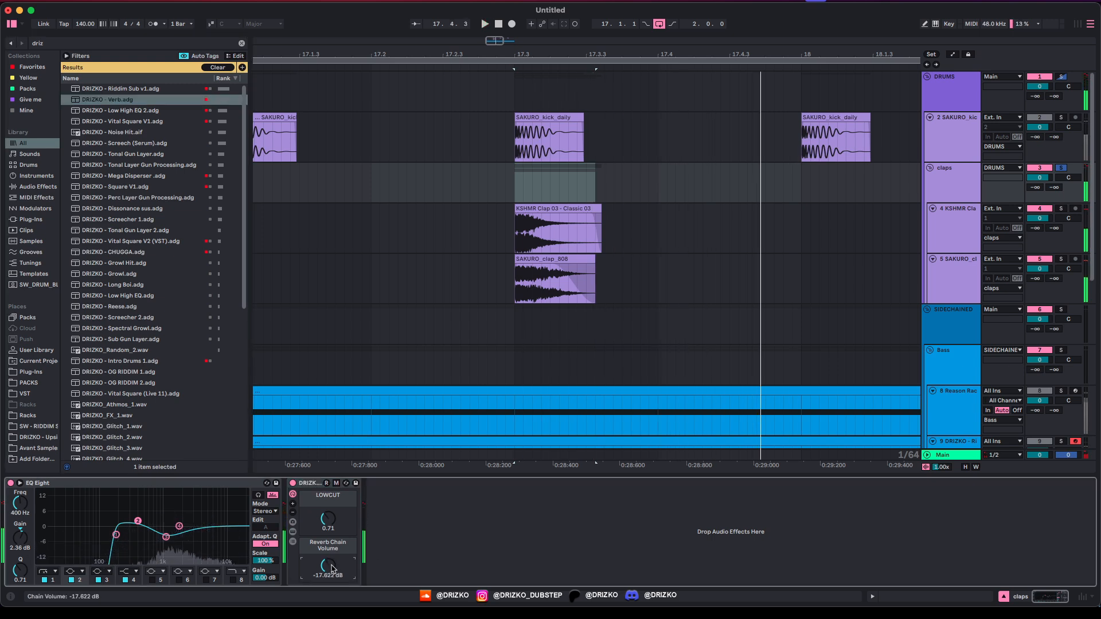
left_click(293, 532)
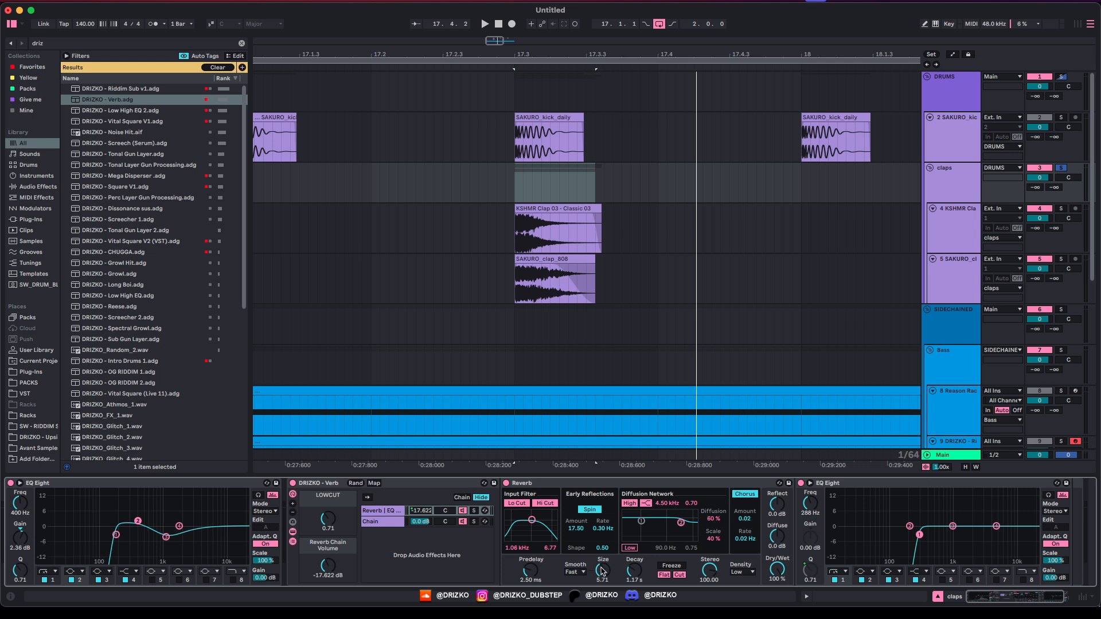
Step: Audition the layered claps and select the clap hits on both clap tracks
key("space")
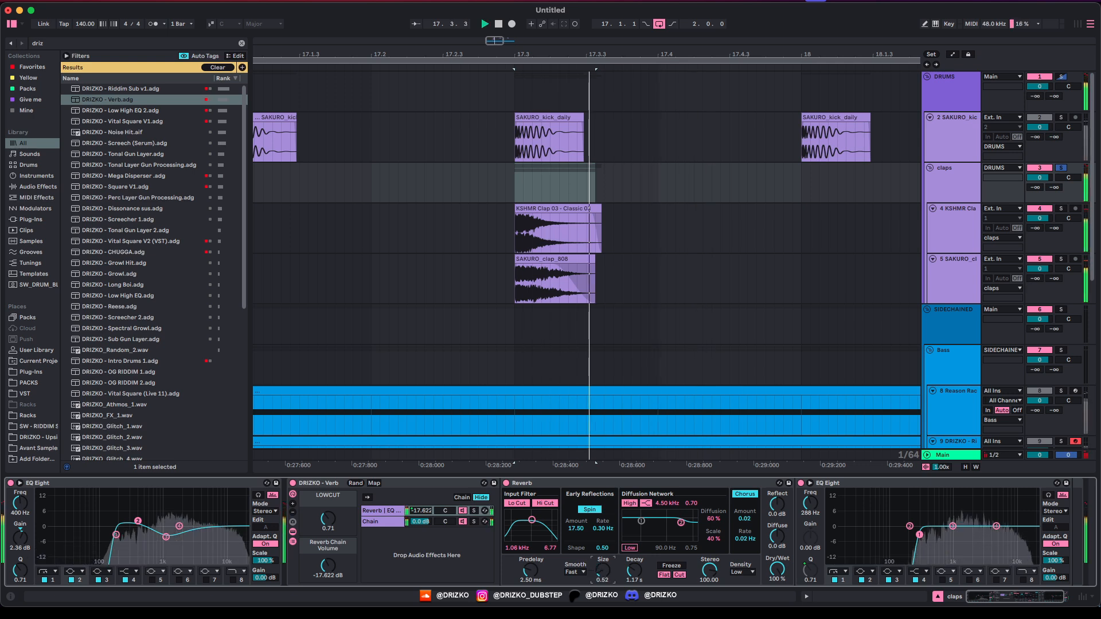
key("space")
scroll(452, 262, "down", 3)
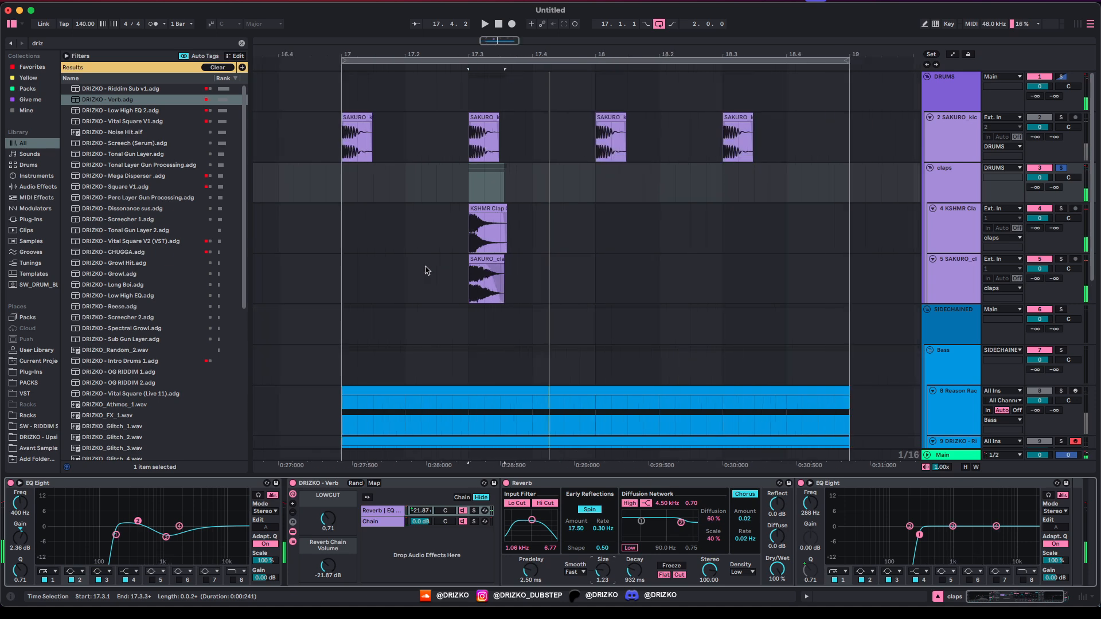
left_click_drag(343, 245, 530, 280)
Step: Duplicate the clap hits to beat 18.3 and play the drums from bar 17
scroll(418, 264, "down", 2)
key("super+d")
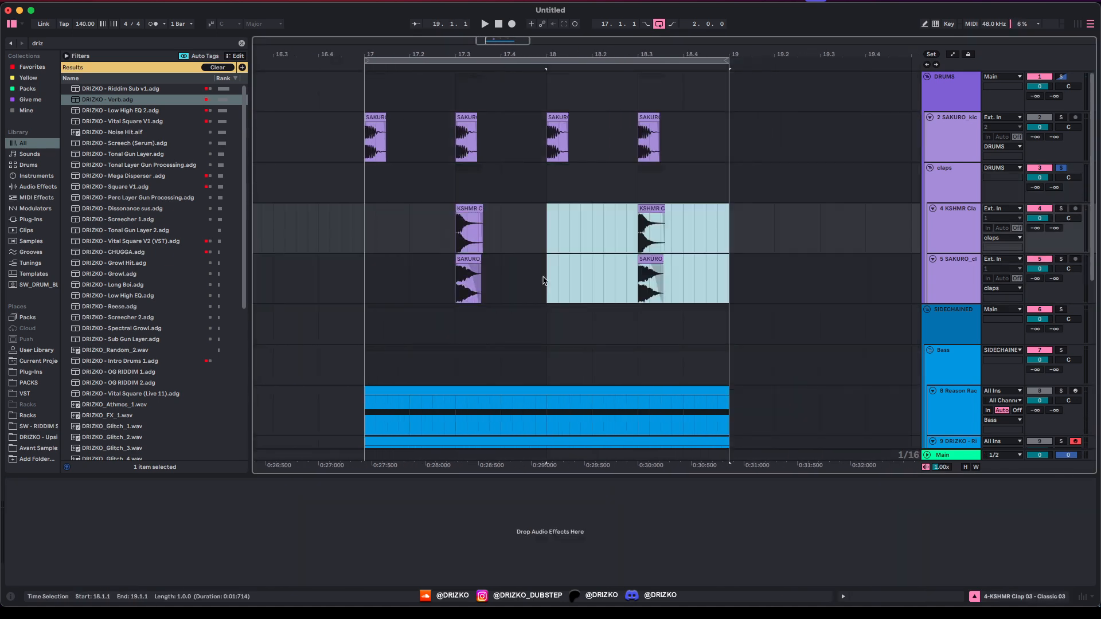
left_click(364, 236)
left_click(919, 95)
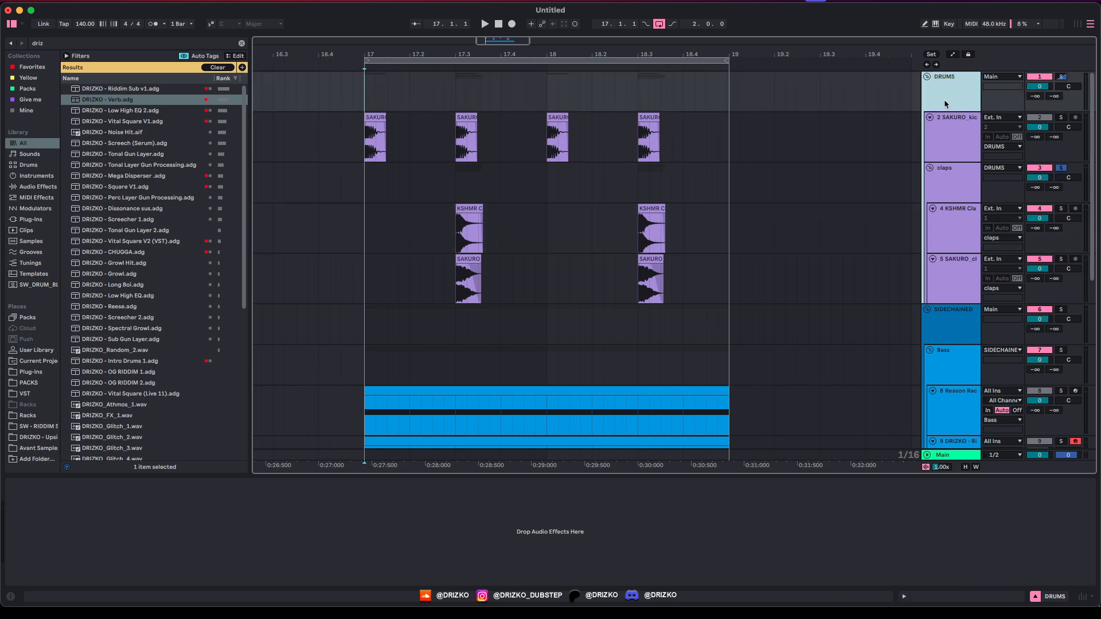
key("space")
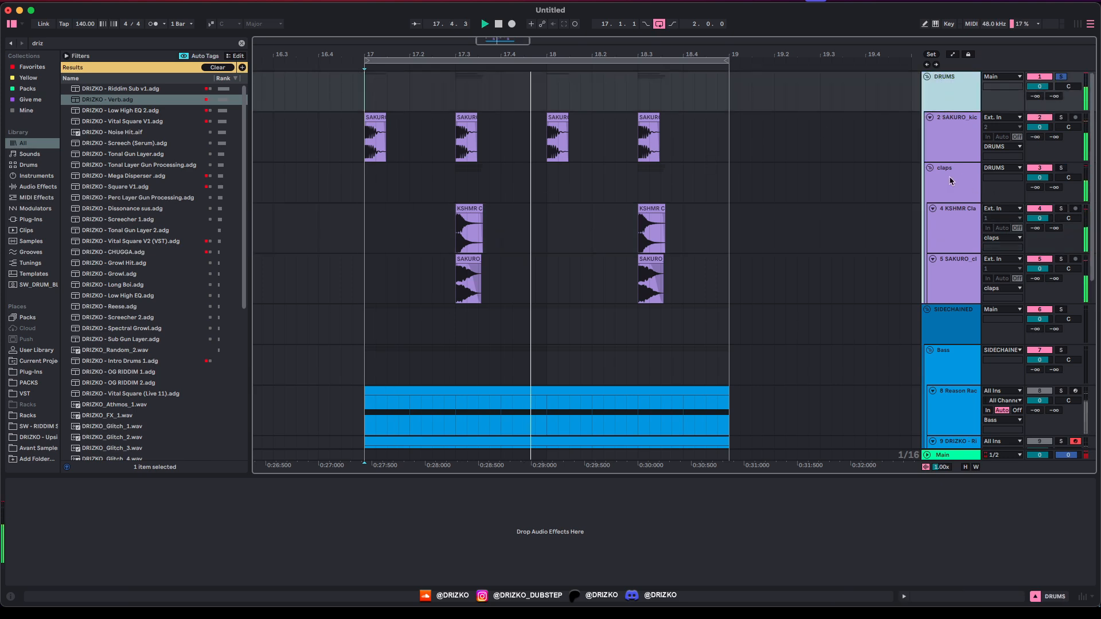
Step: Review the claps group's effects and turn the claps volume down slightly
left_click(935, 188)
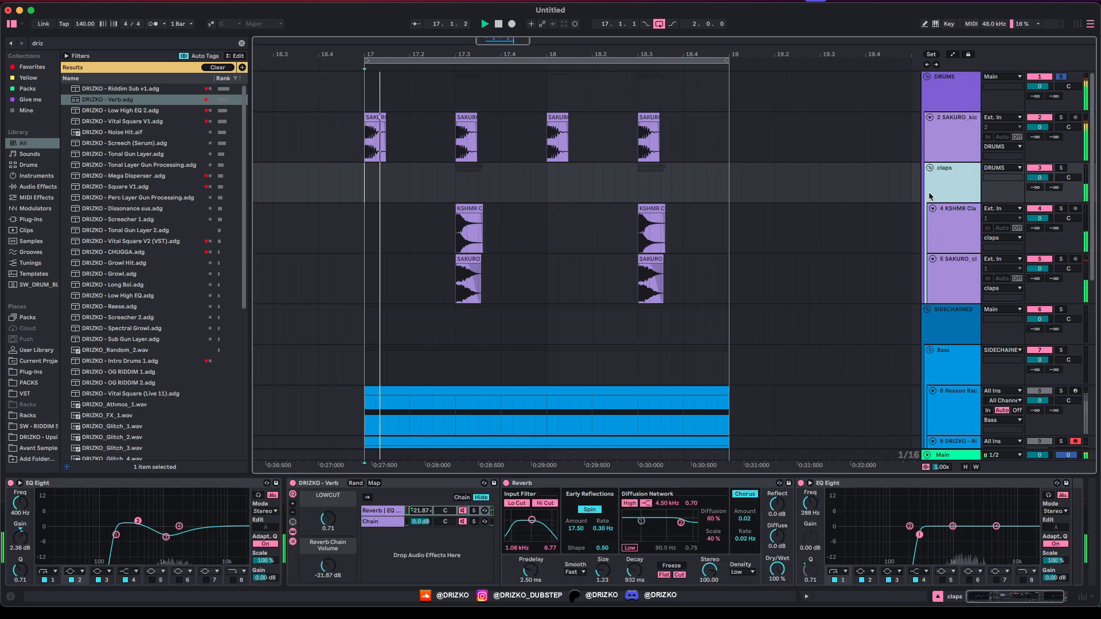
left_click(410, 202)
key("space")
left_click(411, 342)
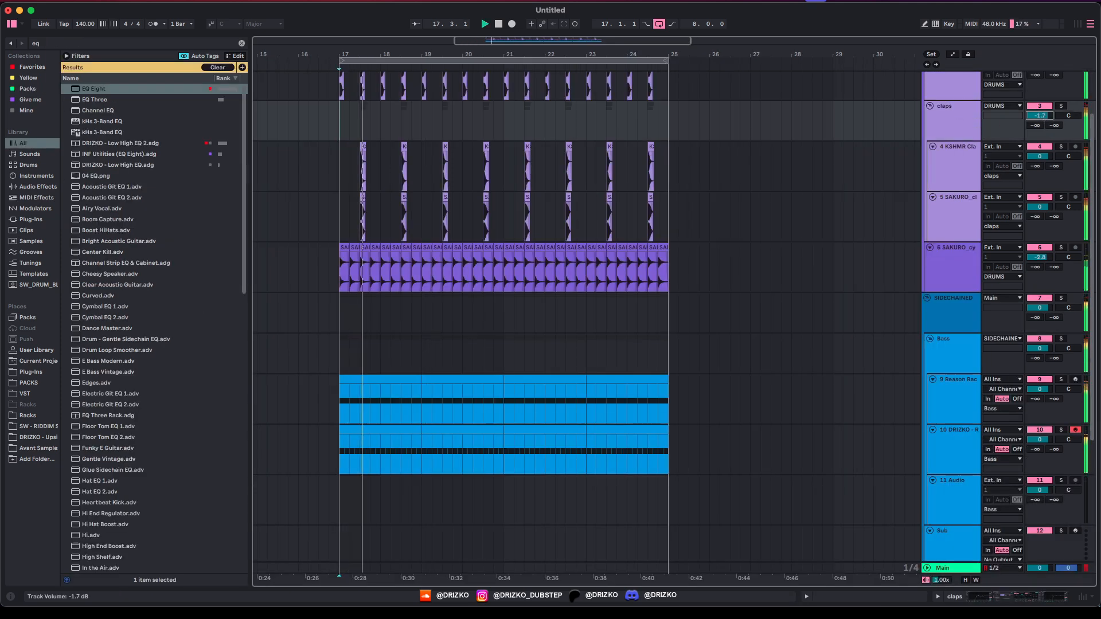
left_click_drag(1040, 115, 1039, 117)
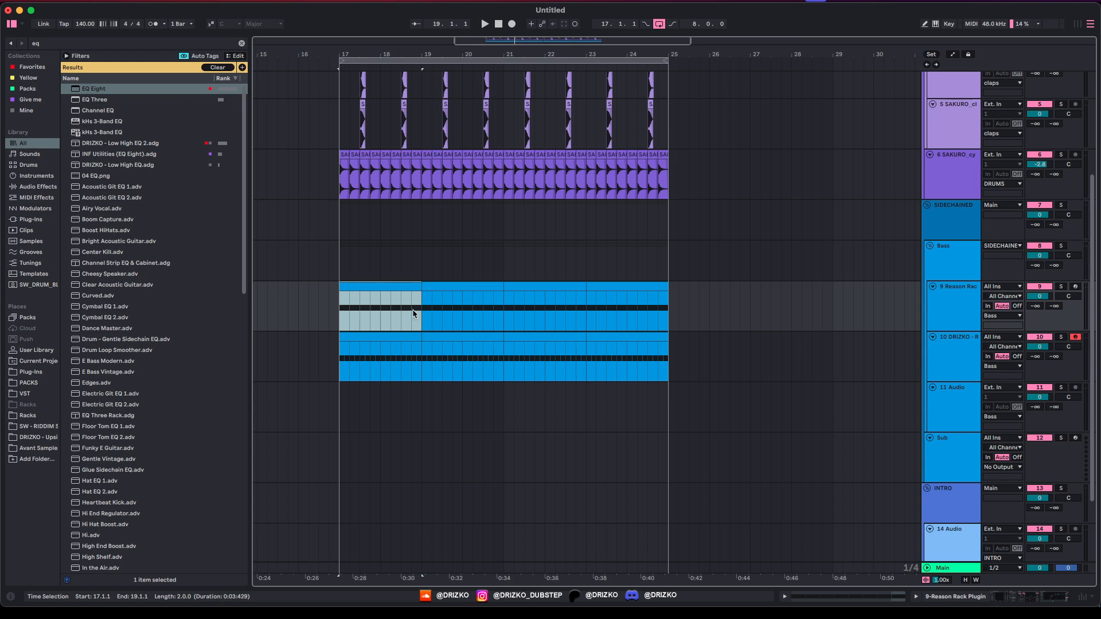
Step: Halve the E0 bass notes at 1.2 and 2.2 and delete the note after 2.2
double_click(398, 295)
left_click(365, 369)
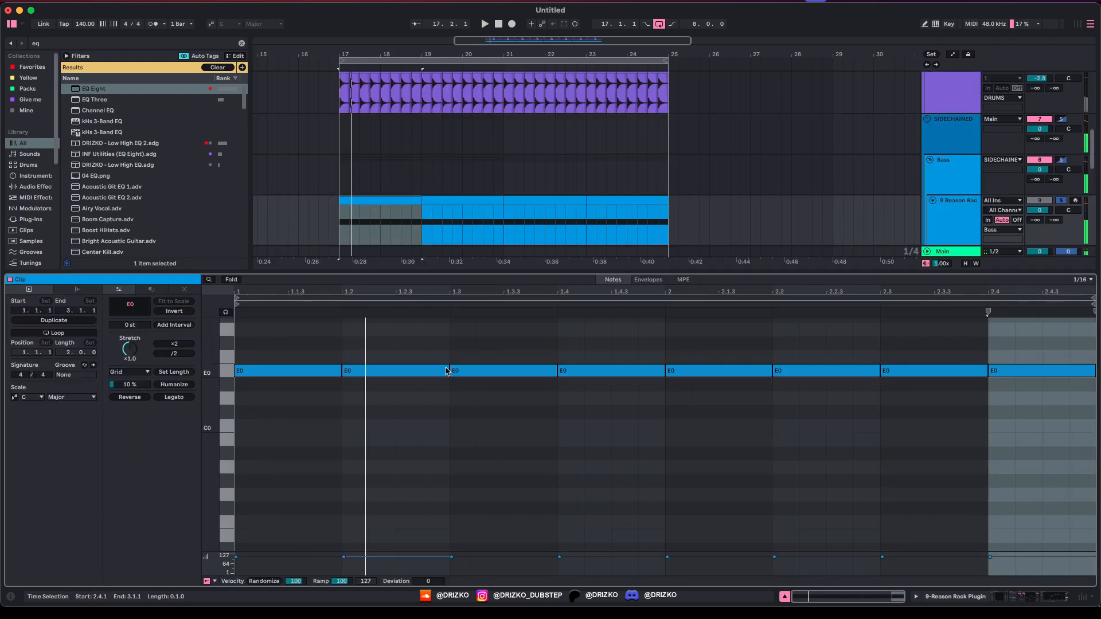
left_click_drag(447, 368, 396, 368)
key("space")
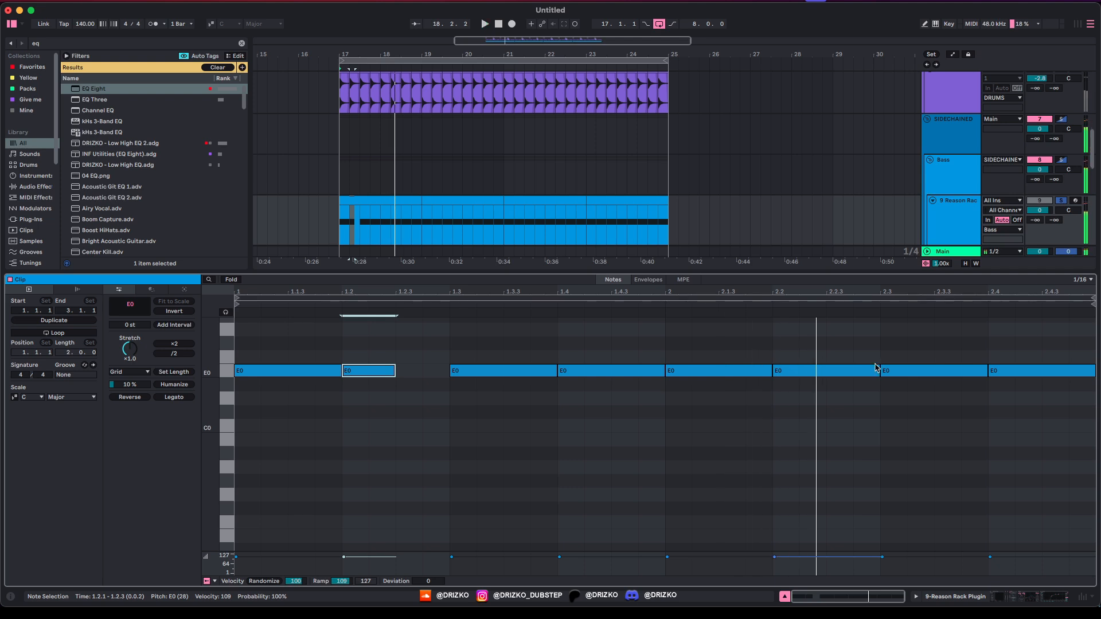
left_click_drag(880, 368, 825, 379)
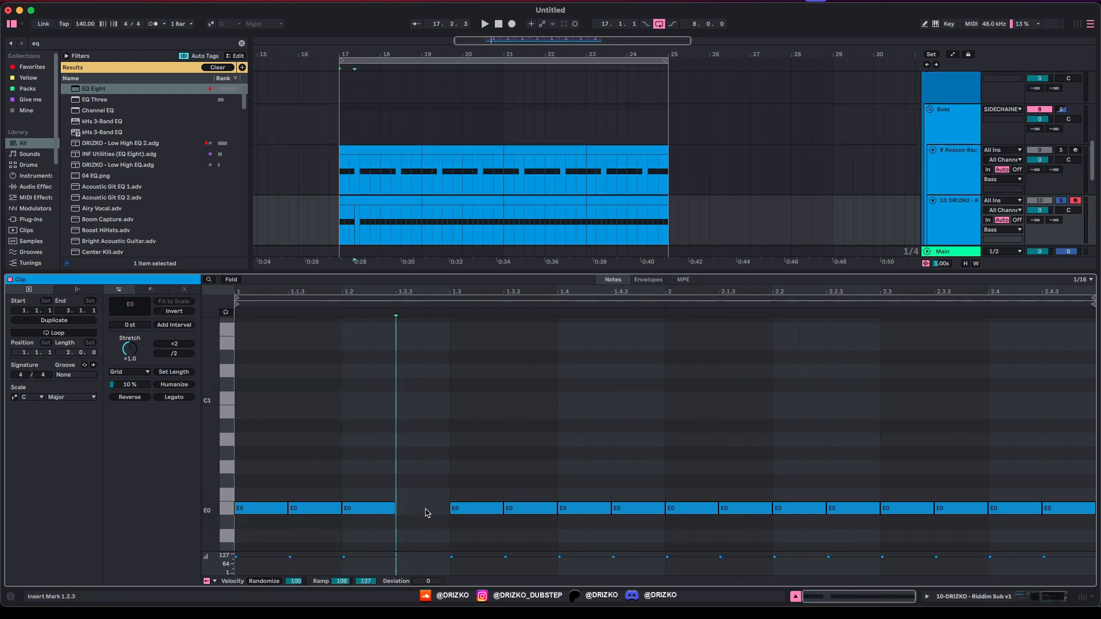
key("space")
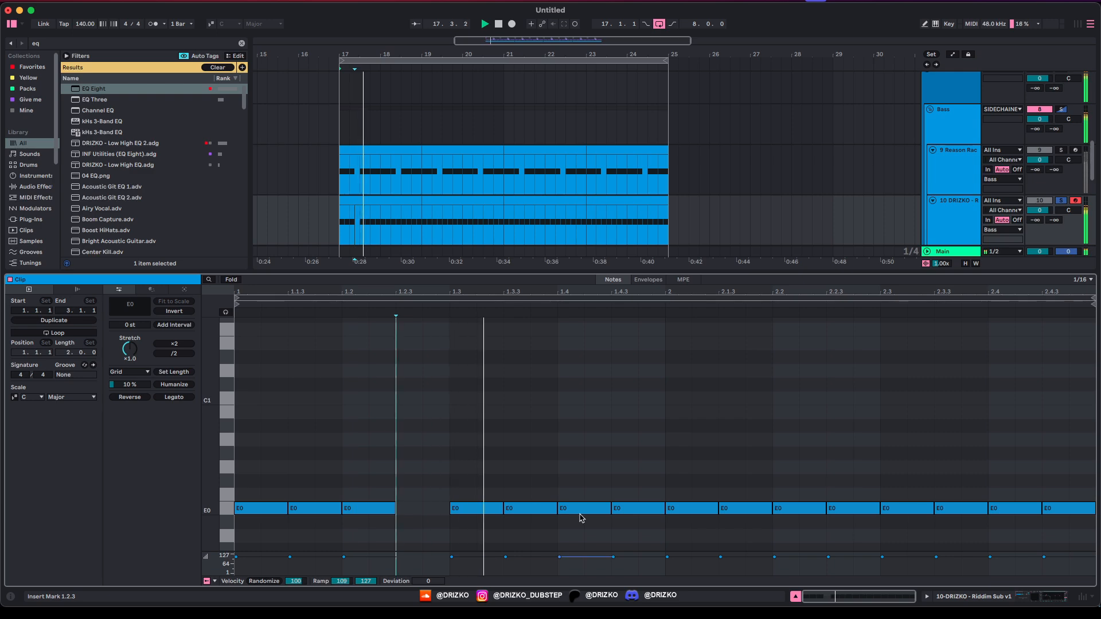
key("space")
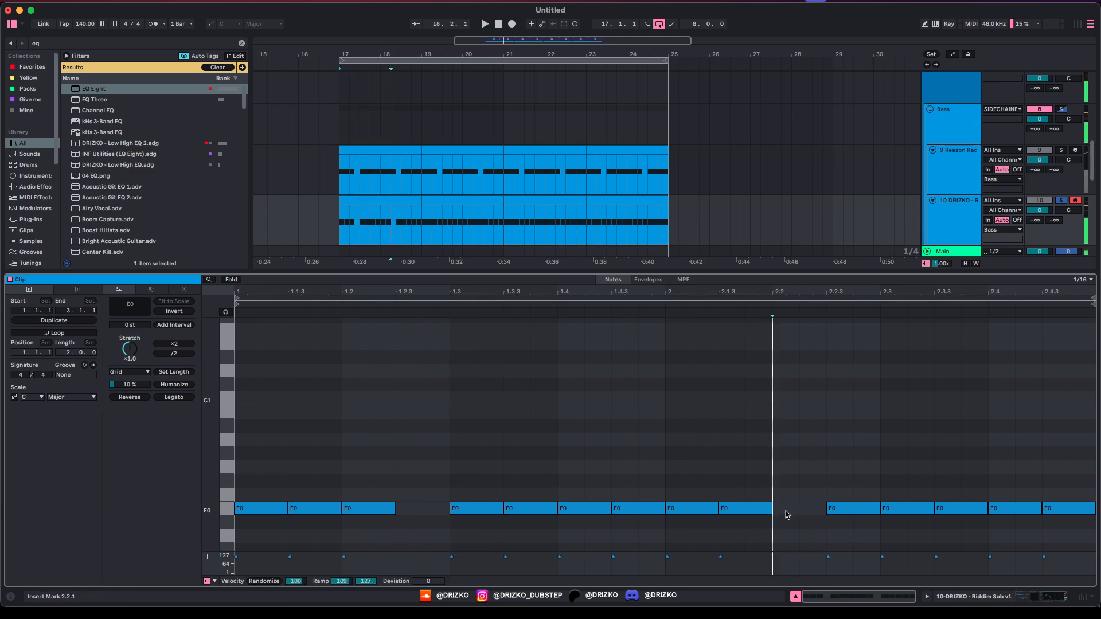
double_click(852, 509)
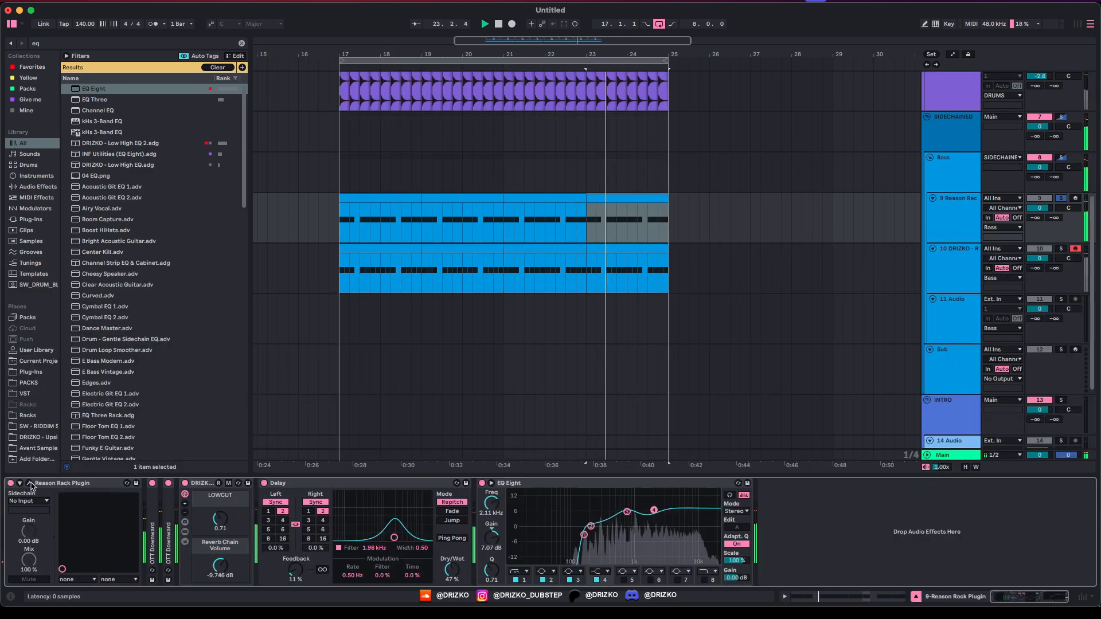
Step: Reopen the Reason Rack Plugin window, move it aside and select the Malström
left_click(29, 482)
left_click_drag(604, 65, 661, 67)
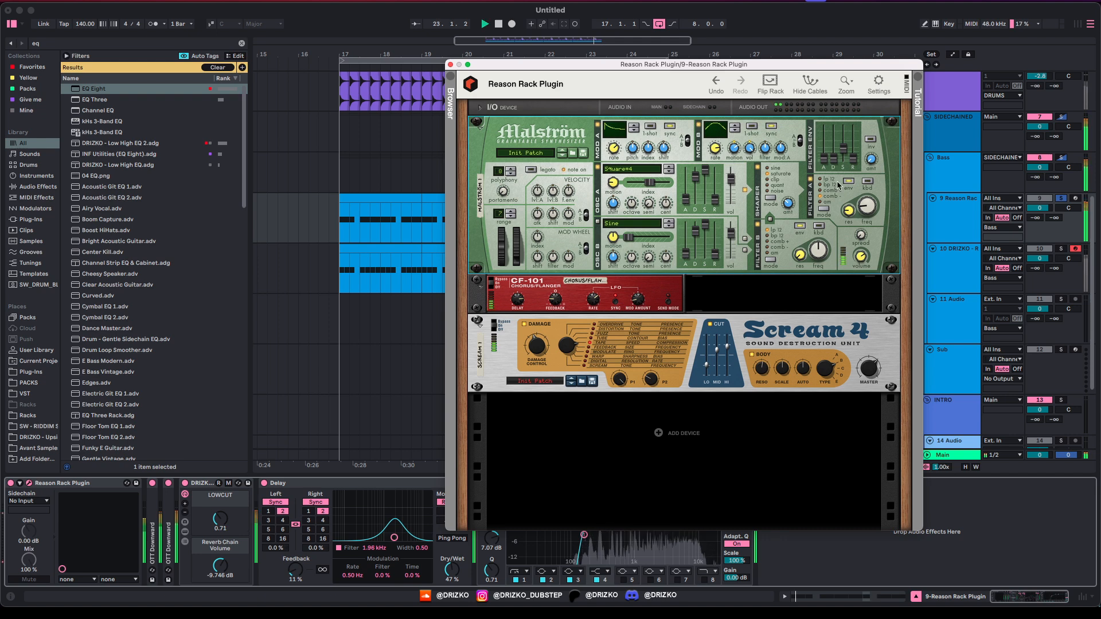
left_click(810, 182)
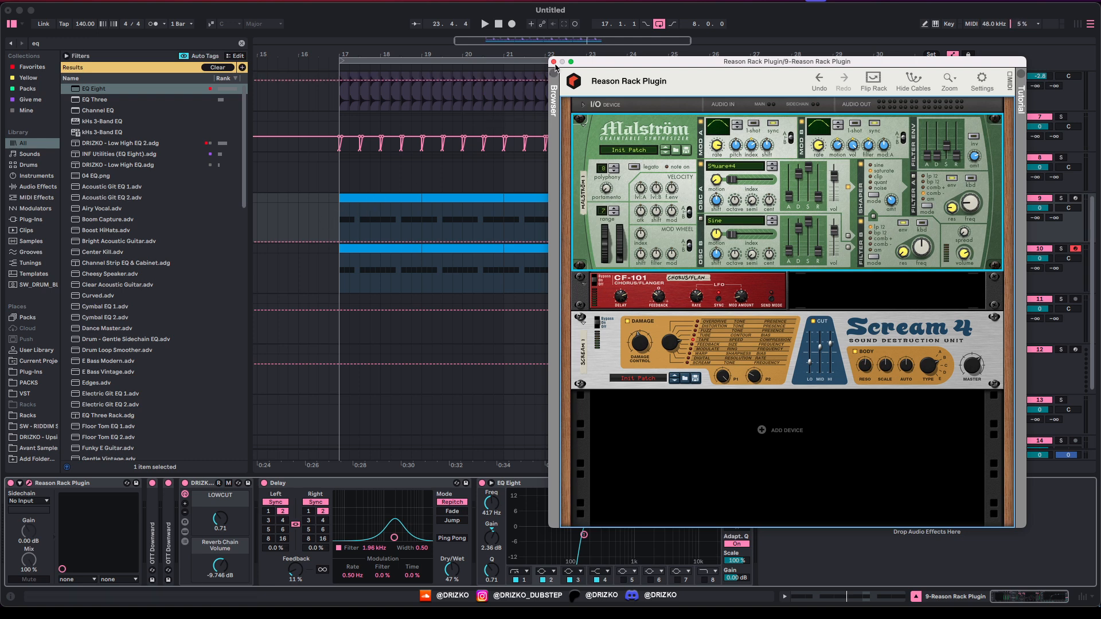
Step: Clear one parameter's automation, close the Reason Rack window and audition bar 17 of the bass
left_click(343, 242)
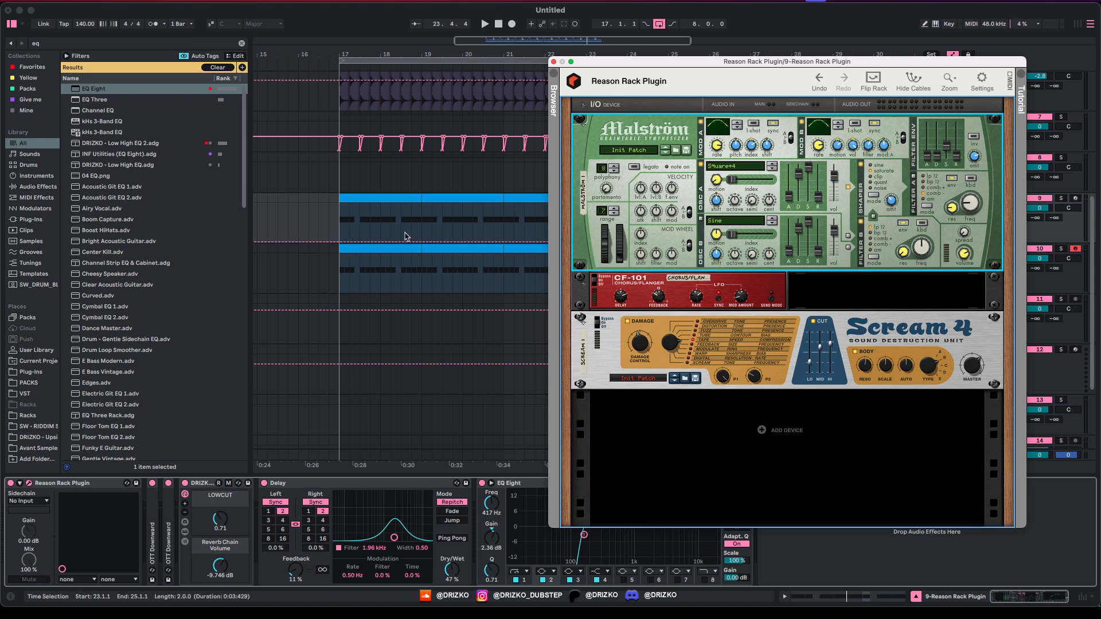
left_click(553, 61)
scroll(346, 283, "up", 1)
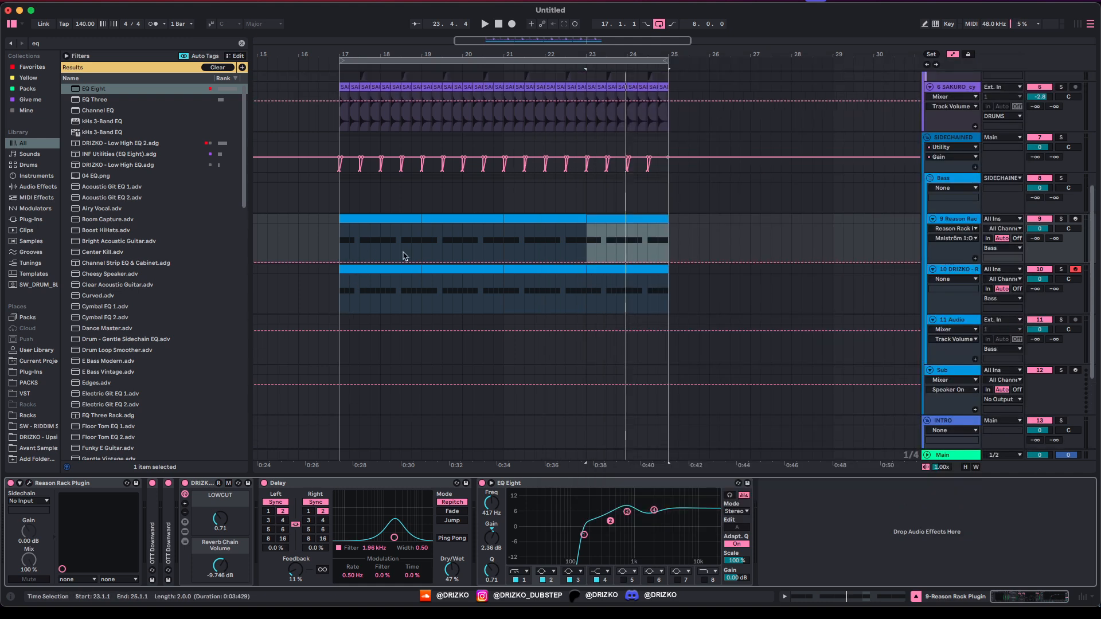
left_click_drag(347, 254, 378, 254)
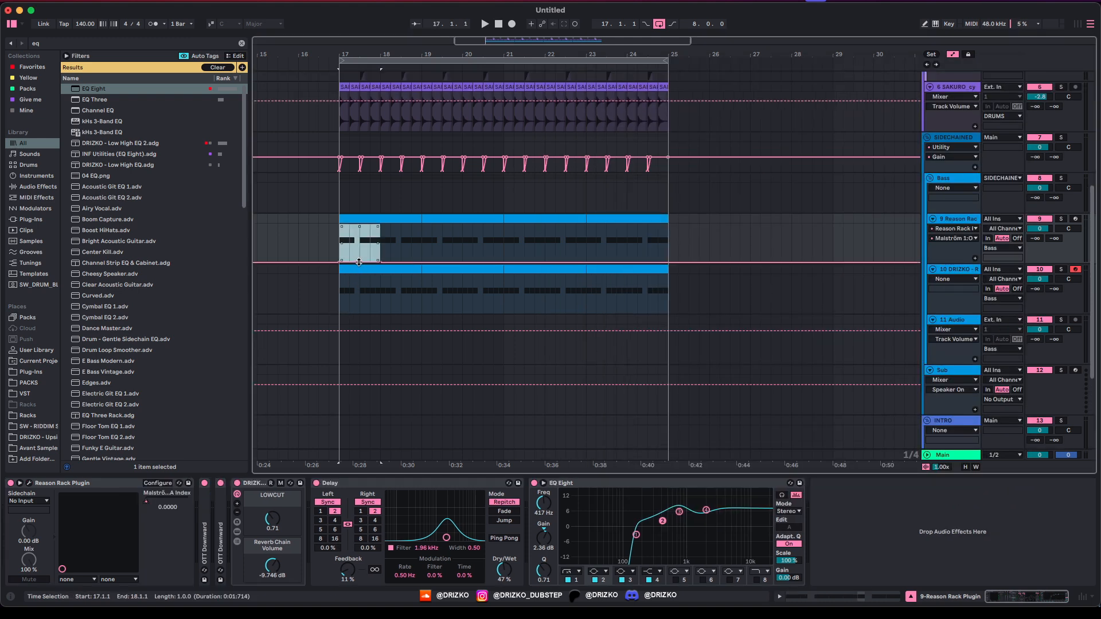
key("space")
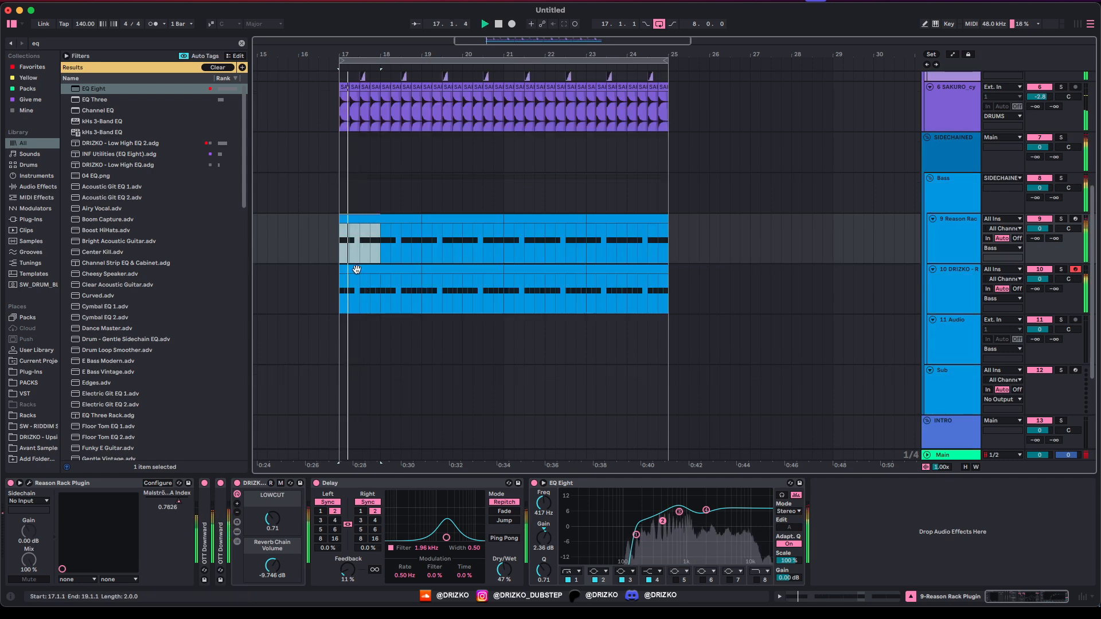
scroll(344, 172, "up", 6)
key("space")
Step: Select bar 17 of the sidechain automation and raise the bass envelope after bar 18 to 0.2537
left_click(339, 140)
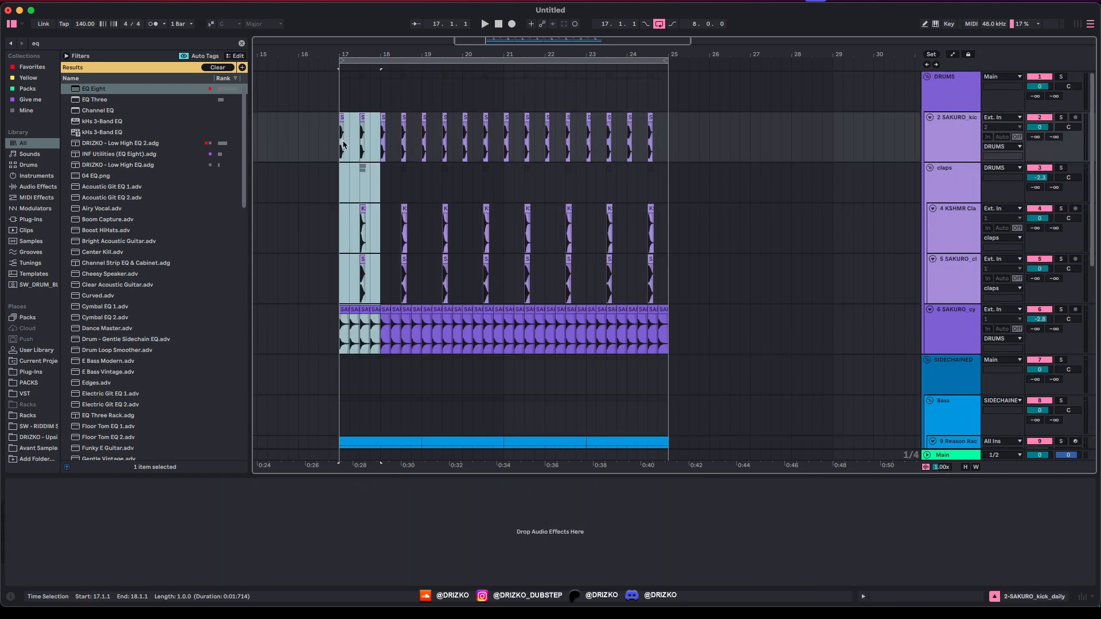
key("a")
scroll(419, 227, "down", 4)
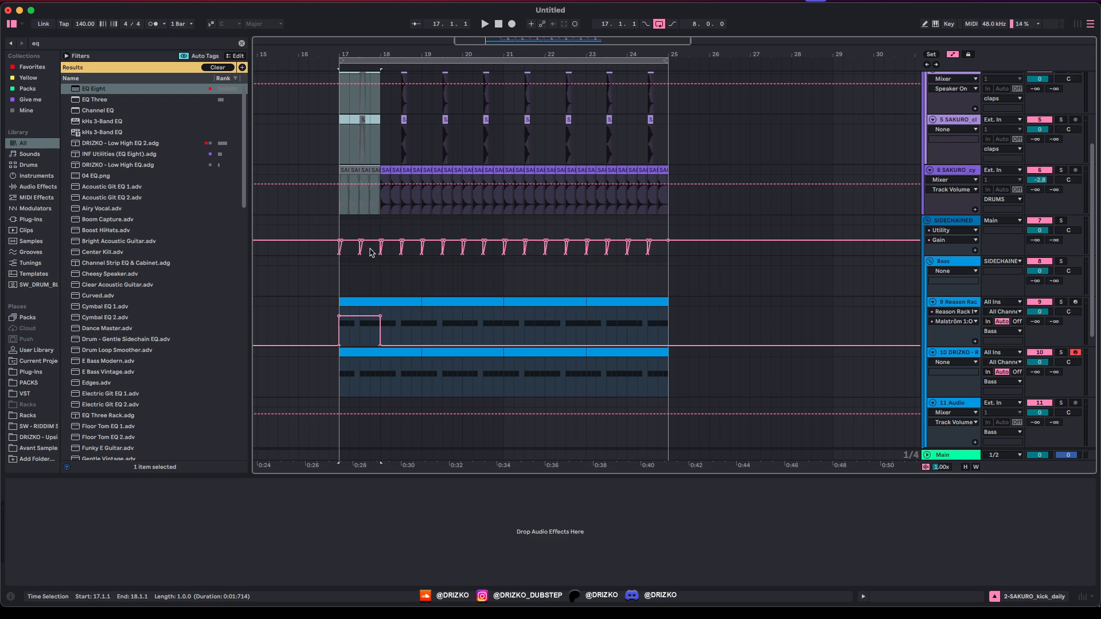
left_click_drag(370, 252, 314, 251)
key("a")
left_click(343, 354)
key("space")
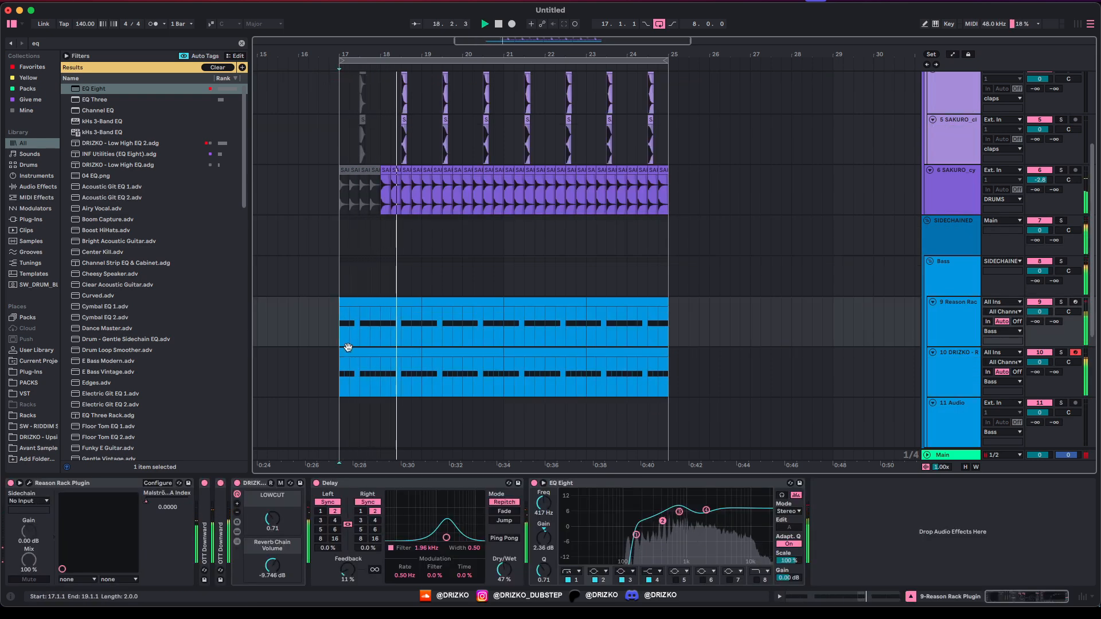
key("a")
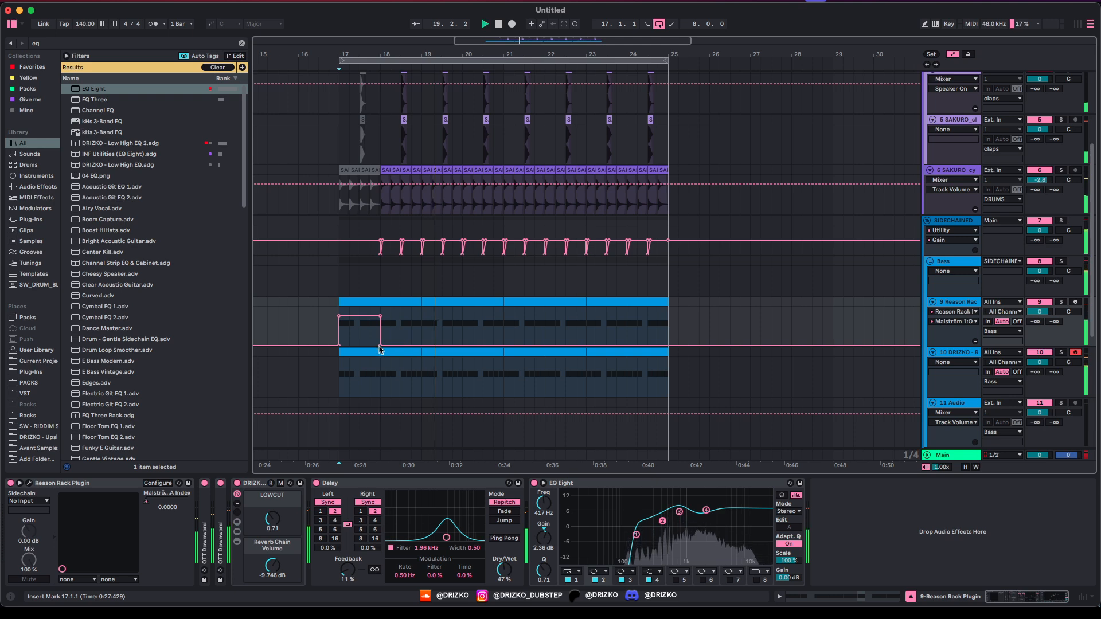
mouse_move(378, 348)
left_mouse_down()
mouse_move(380, 326)
mouse_move(380, 337)
left_mouse_up()
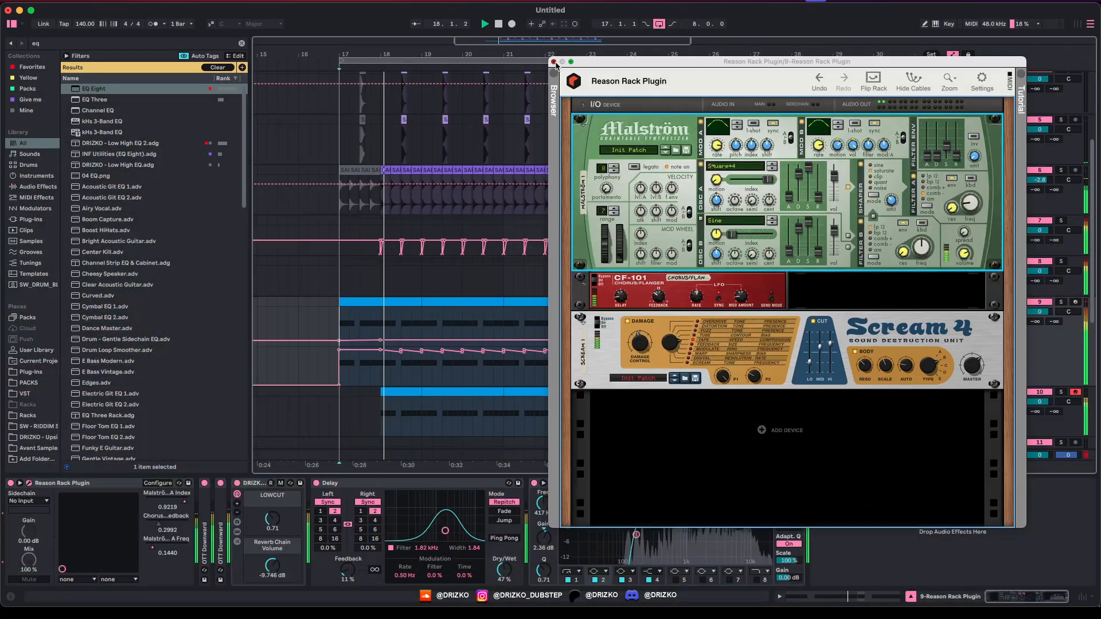
Step: Add a Malström filter automation lane to the bass and select its range from bar 17.2
left_click(555, 63)
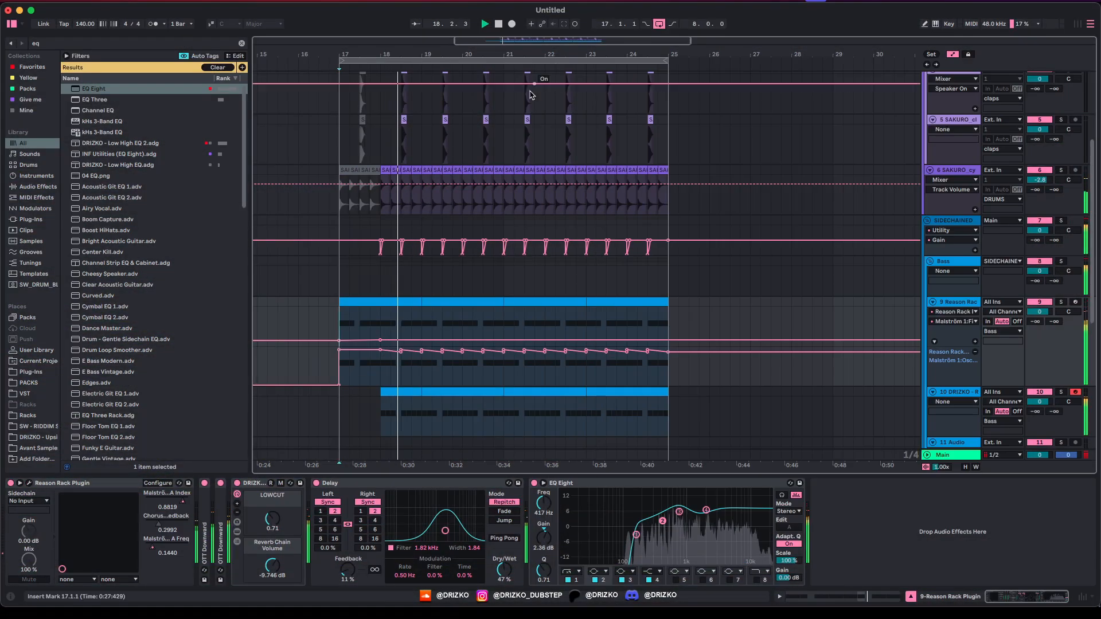
left_click(975, 341)
left_click(640, 431)
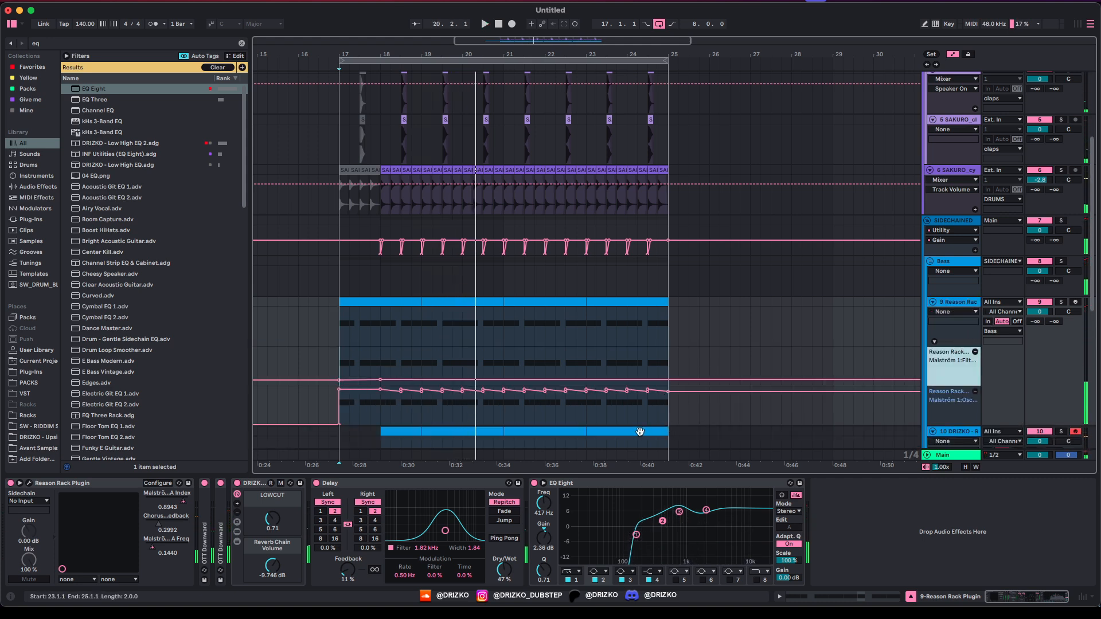
left_click_drag(352, 413, 659, 408)
left_click(620, 410)
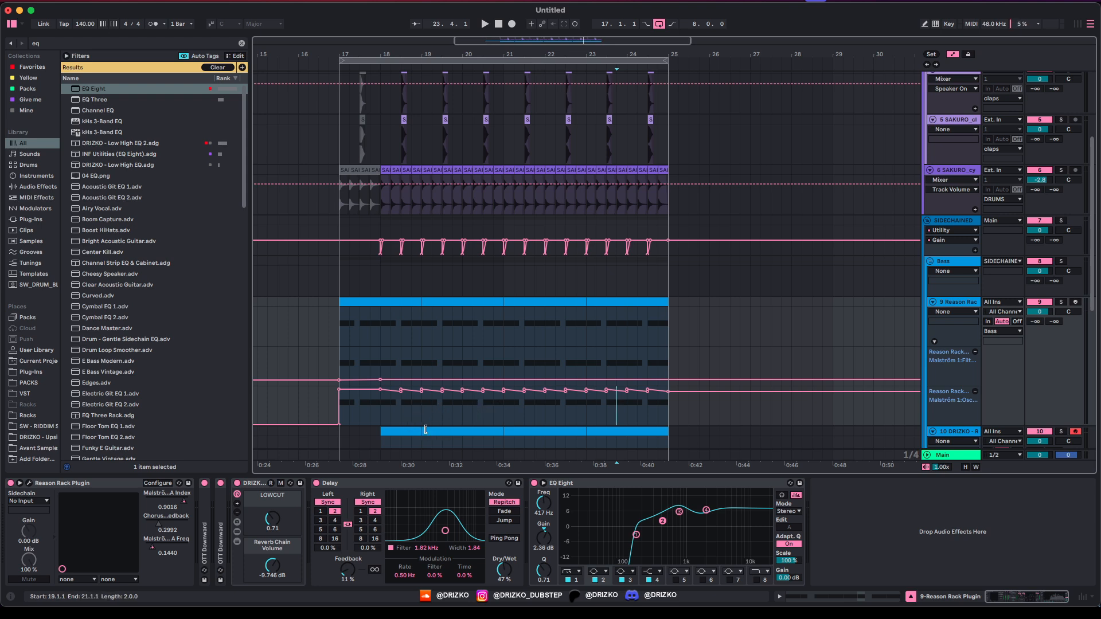
left_click_drag(379, 404, 656, 419)
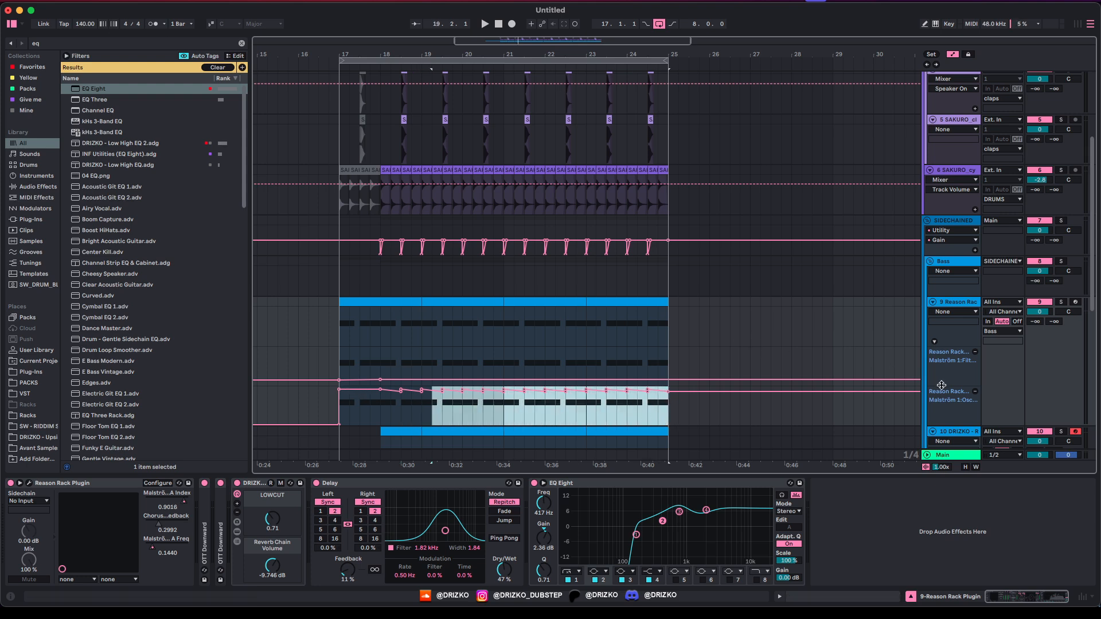
Step: Make the Malström filter lane taller and reopen the Reason Rack plugin window
left_click_drag(941, 385, 941, 433)
scroll(454, 319, "down", 2)
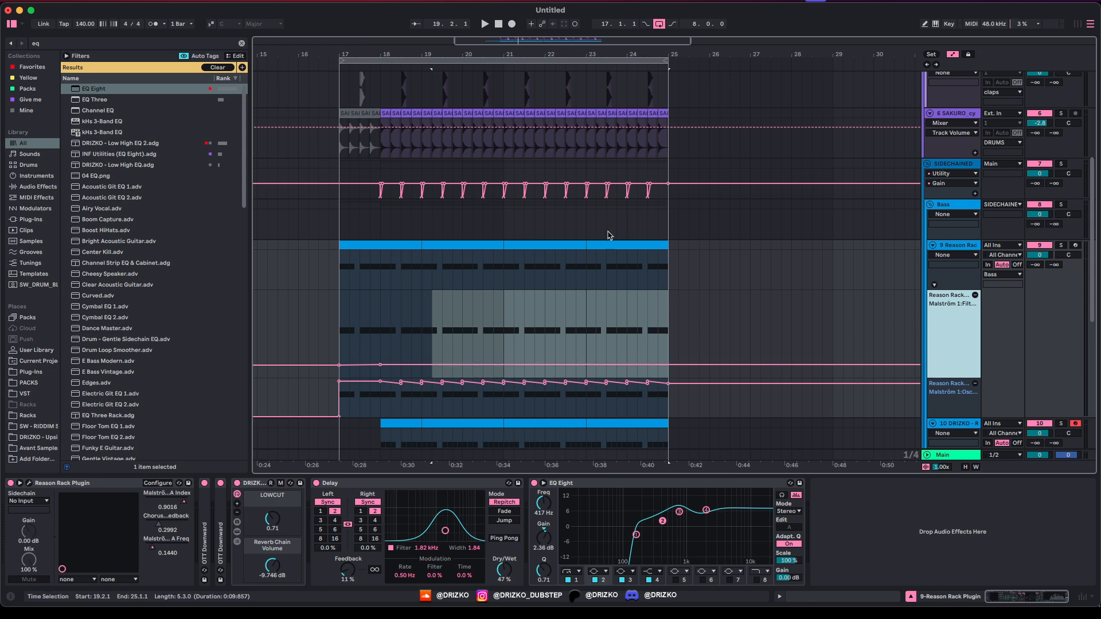
scroll(457, 314, "down", 5)
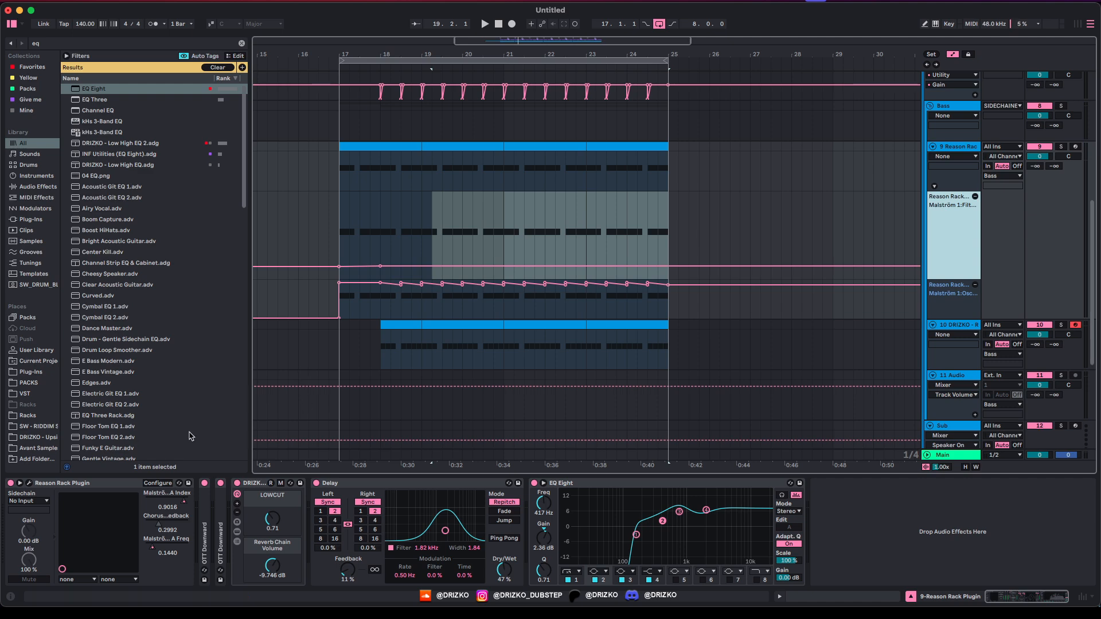
left_click(30, 484)
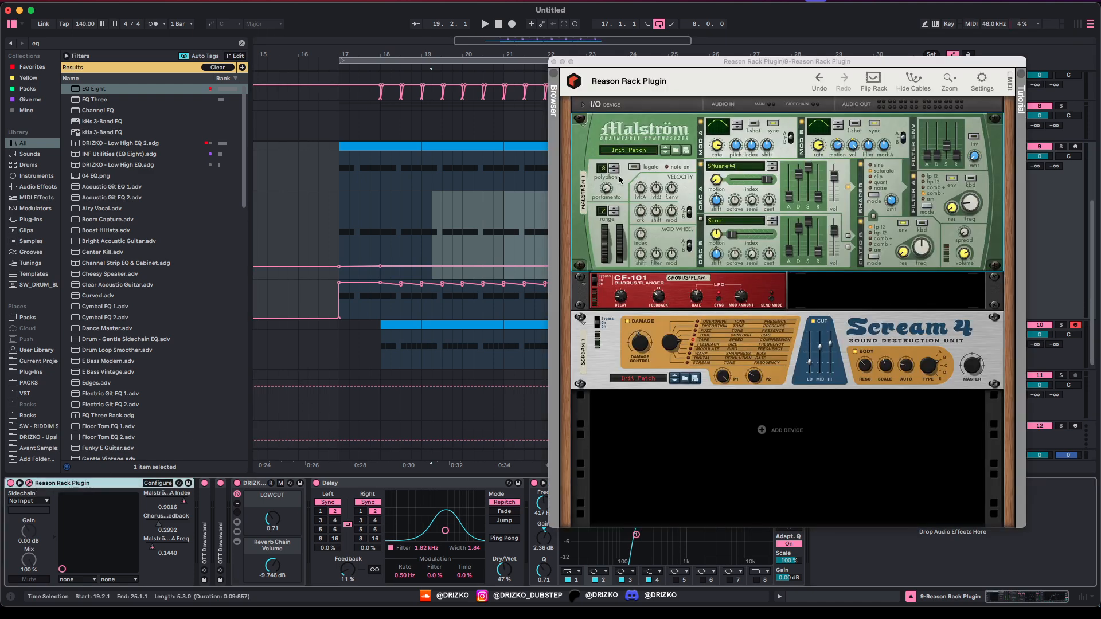
Step: Widen Malström's pitch-bend range to 10 and show Pitch Bend automation on the bass track
left_click_drag(603, 211, 610, 200)
left_click_drag(605, 244, 610, 240)
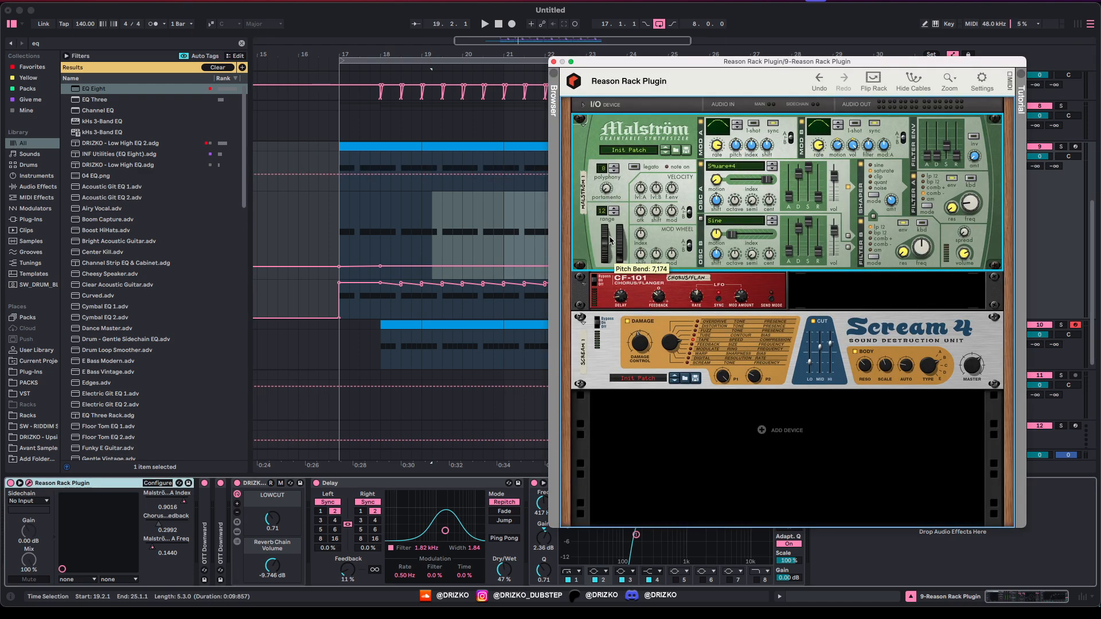
left_click(342, 173)
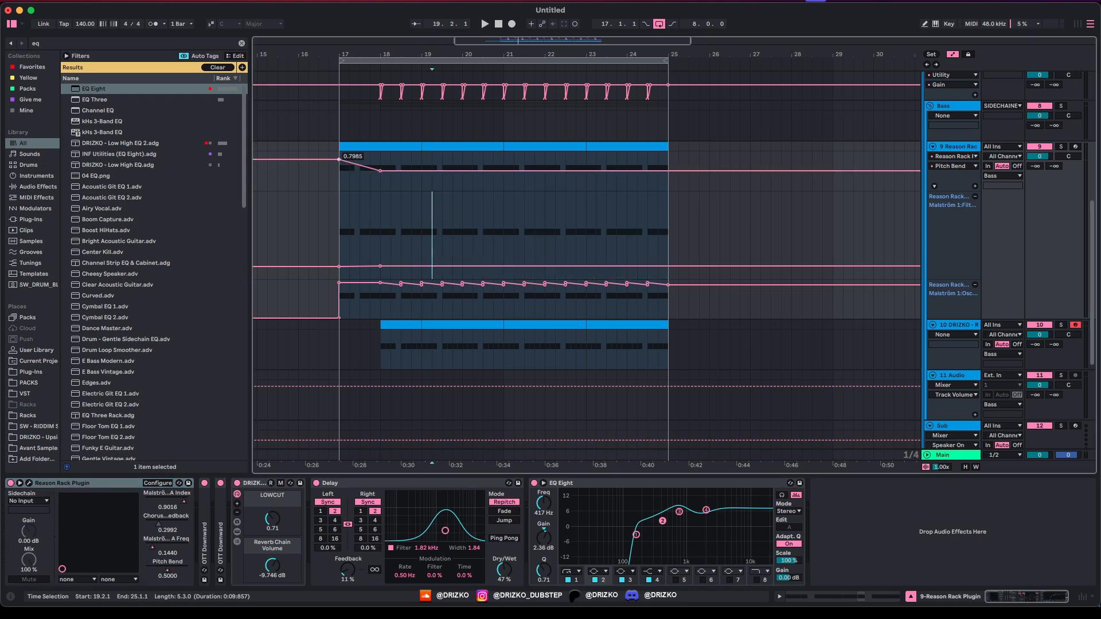
Step: Solo the Reason Rack bass, audition the pitch dive, and add a small upward bump near bar 21
key("s")
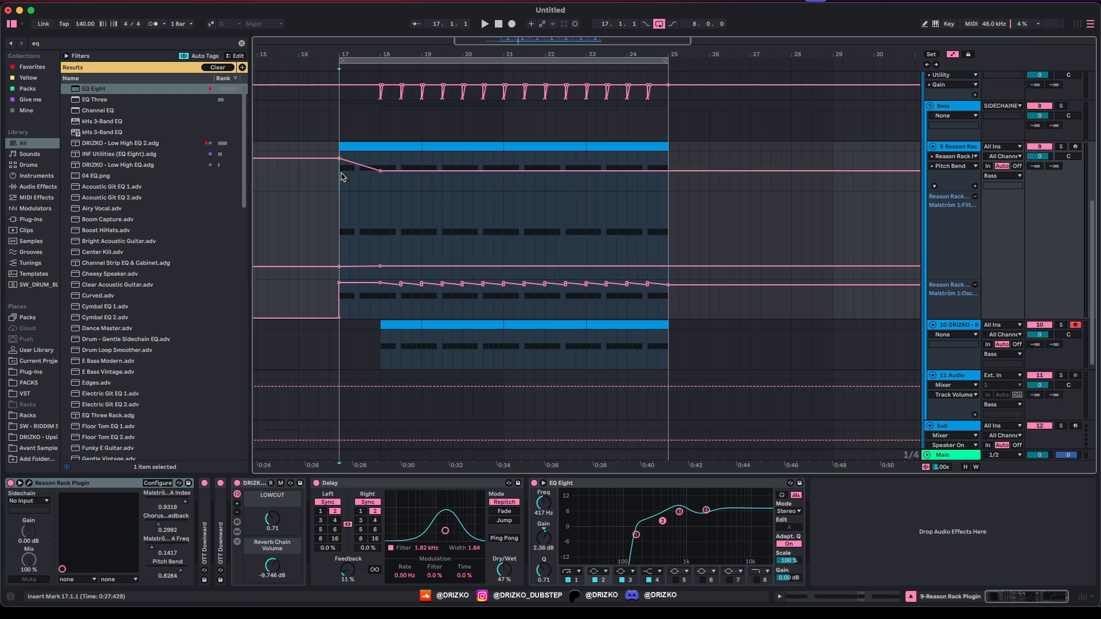
key("space")
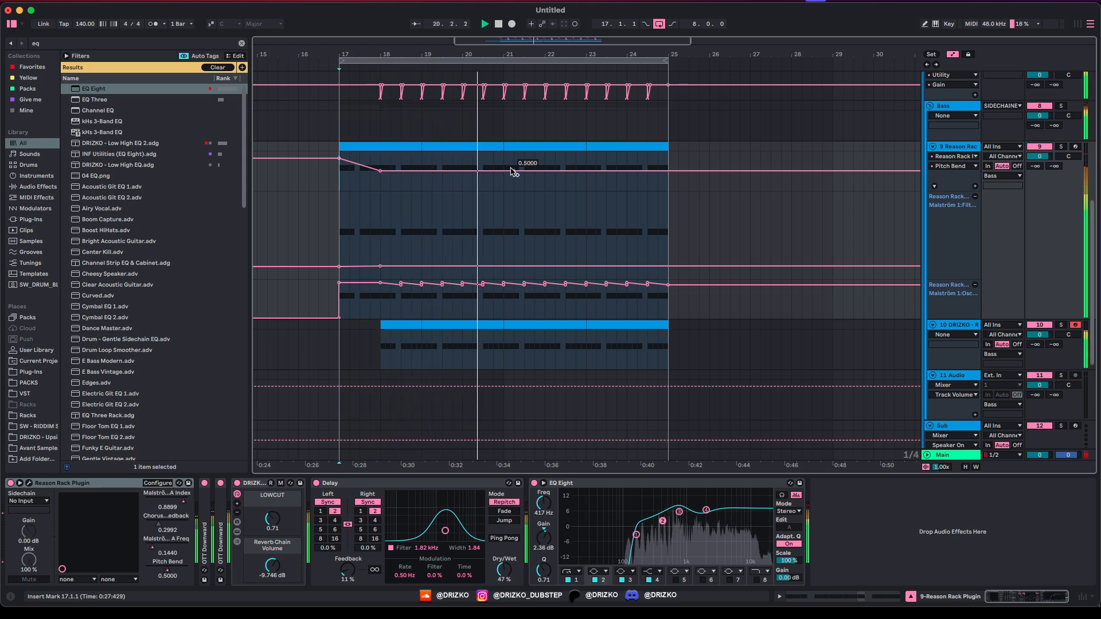
left_click_drag(495, 172, 495, 169)
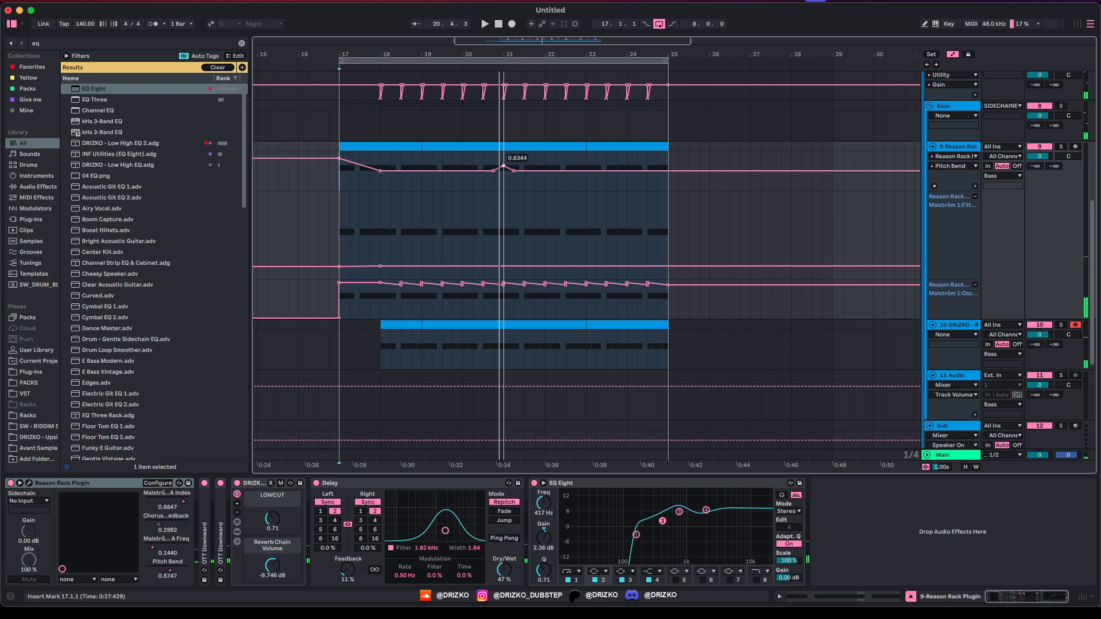
key("space")
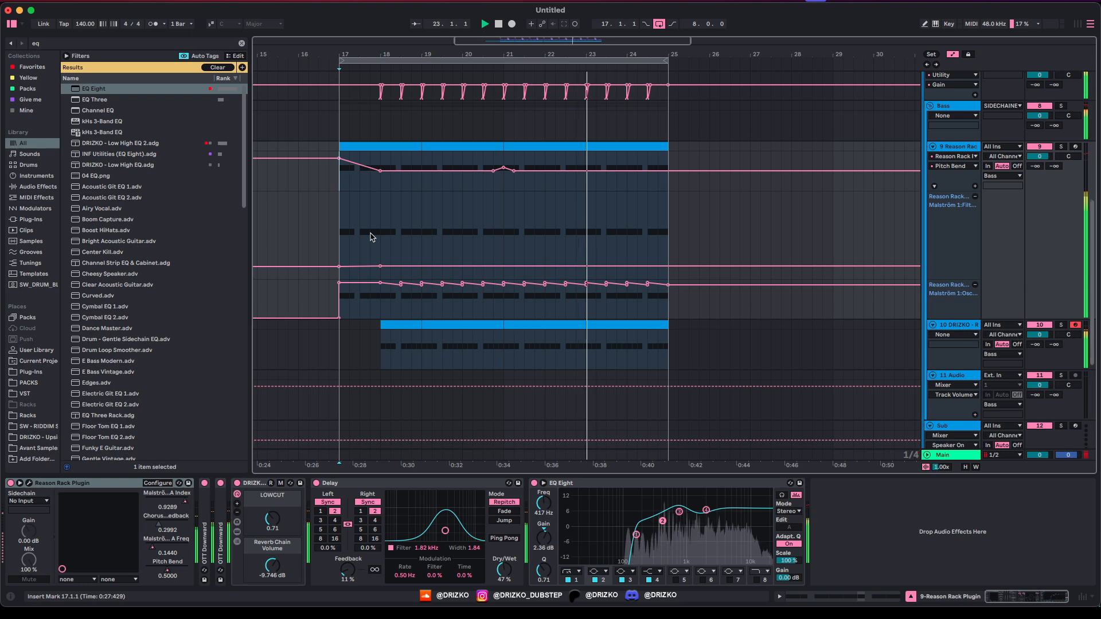
left_click(953, 328)
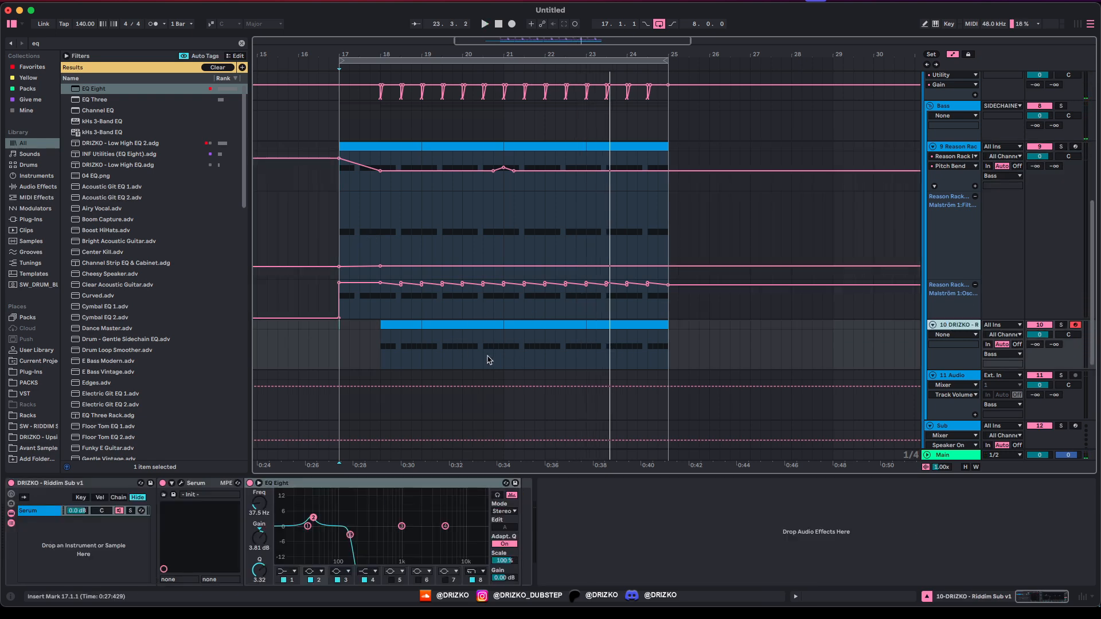
Step: Set Serum's upward bend range on the Riddim Sub to 12 semitones
left_click(180, 484)
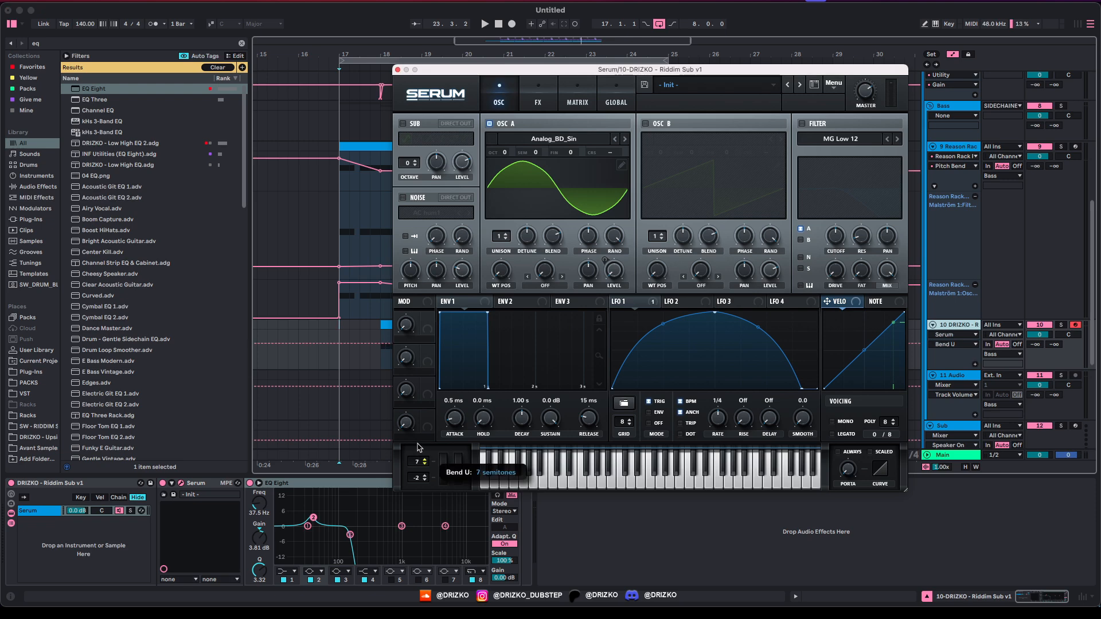
left_click(444, 467)
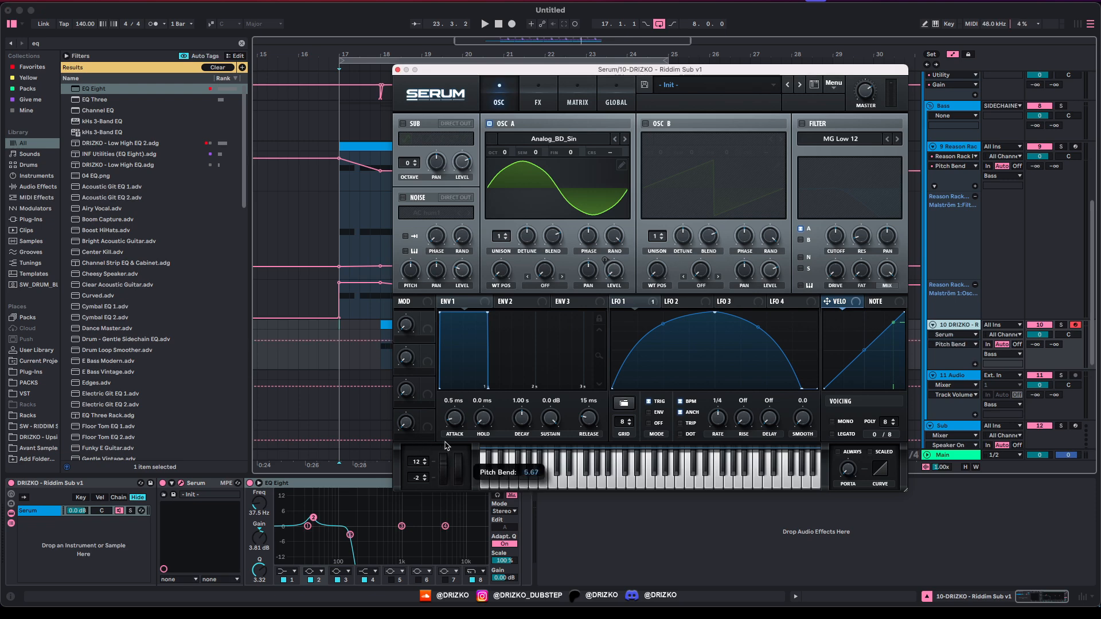
left_click(397, 70)
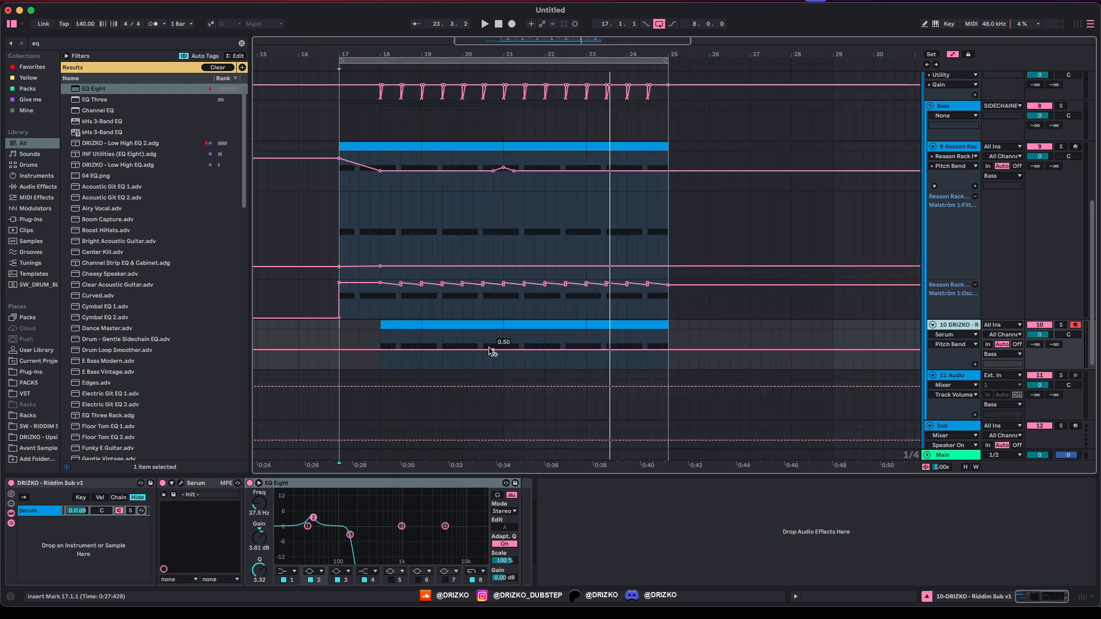
Step: Copy the Malström pitch-bend bump from bars 20–21 onto the sub's Pitch Bend lane at bar 20
left_click(490, 182)
left_click_drag(465, 183, 539, 189)
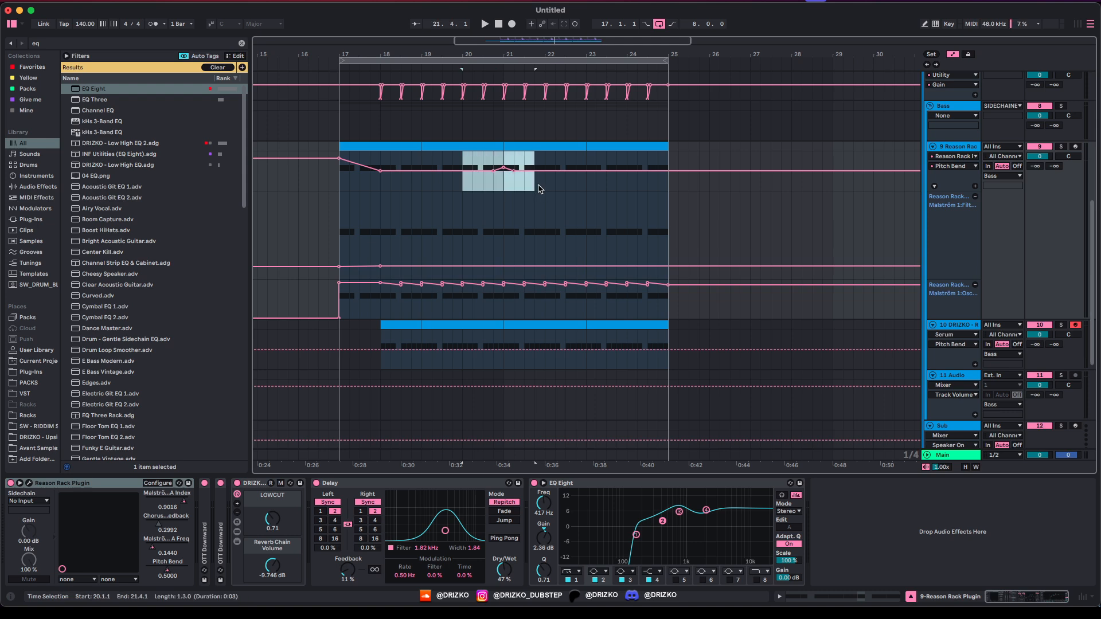
left_click(462, 368)
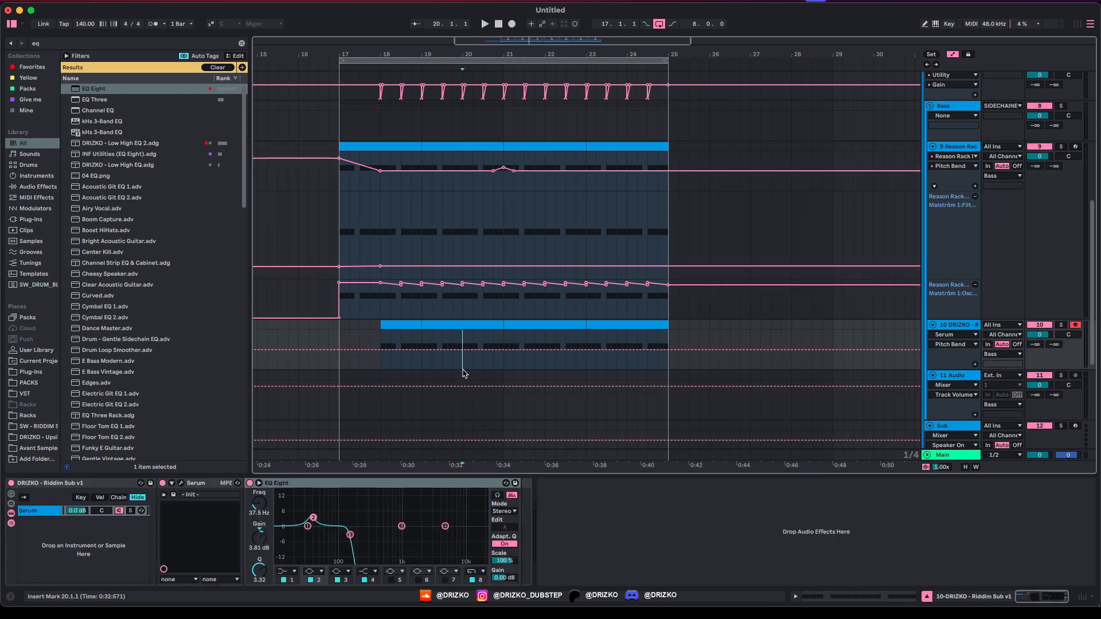
key("ctrl+v")
key("space")
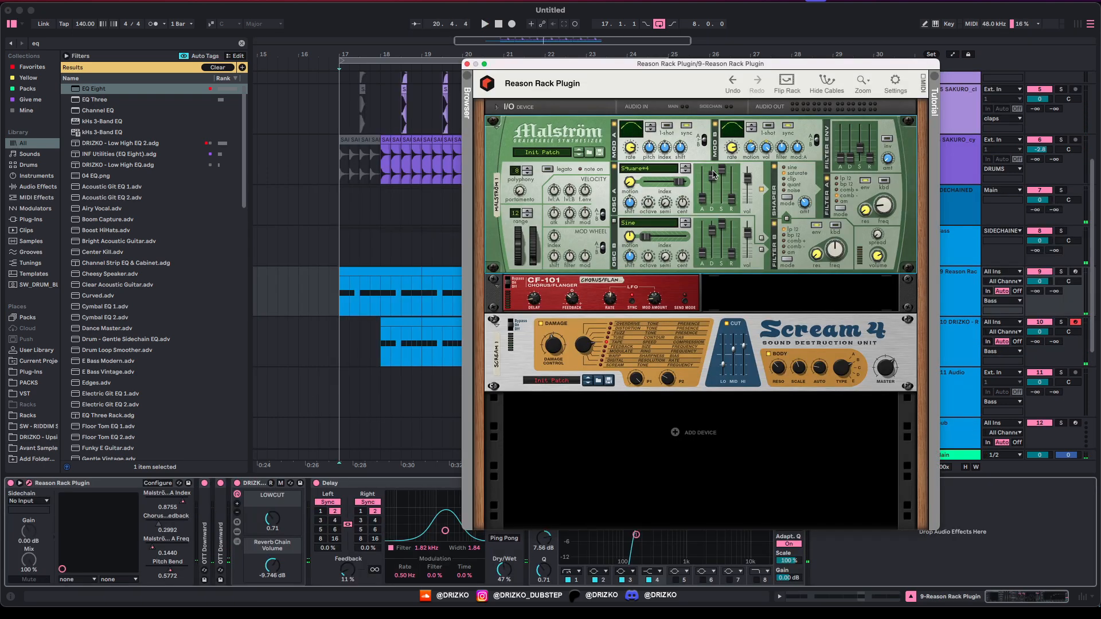
Step: Expose Malström's resonance as a lane at 0.5276 and add a breakpoint at bar 18
key("space")
left_click(783, 146)
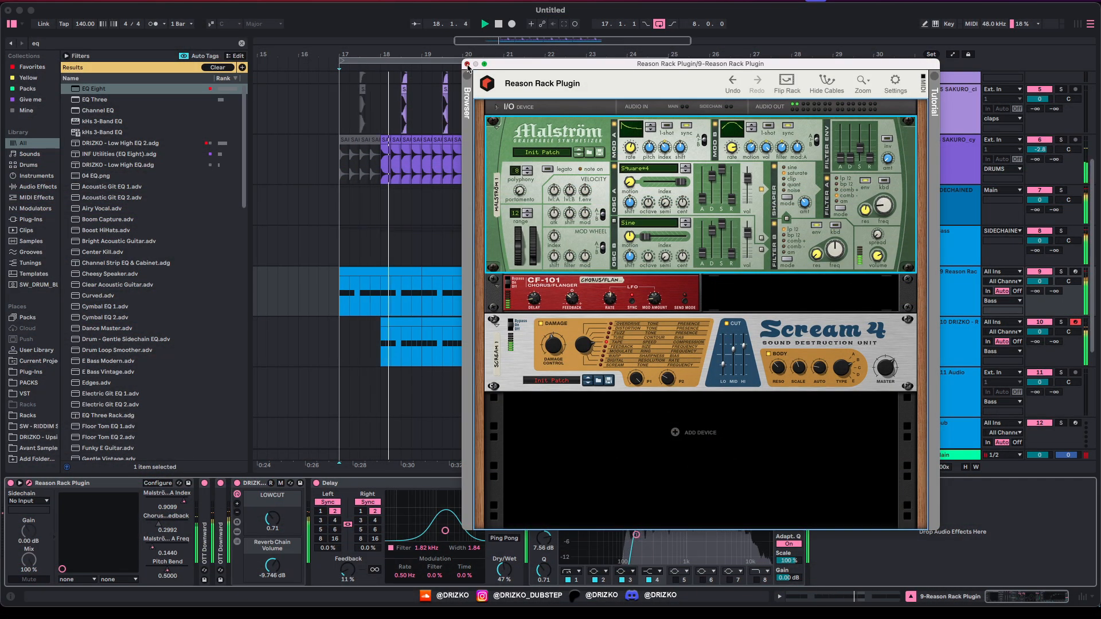
key("a")
key("space")
left_click(340, 297)
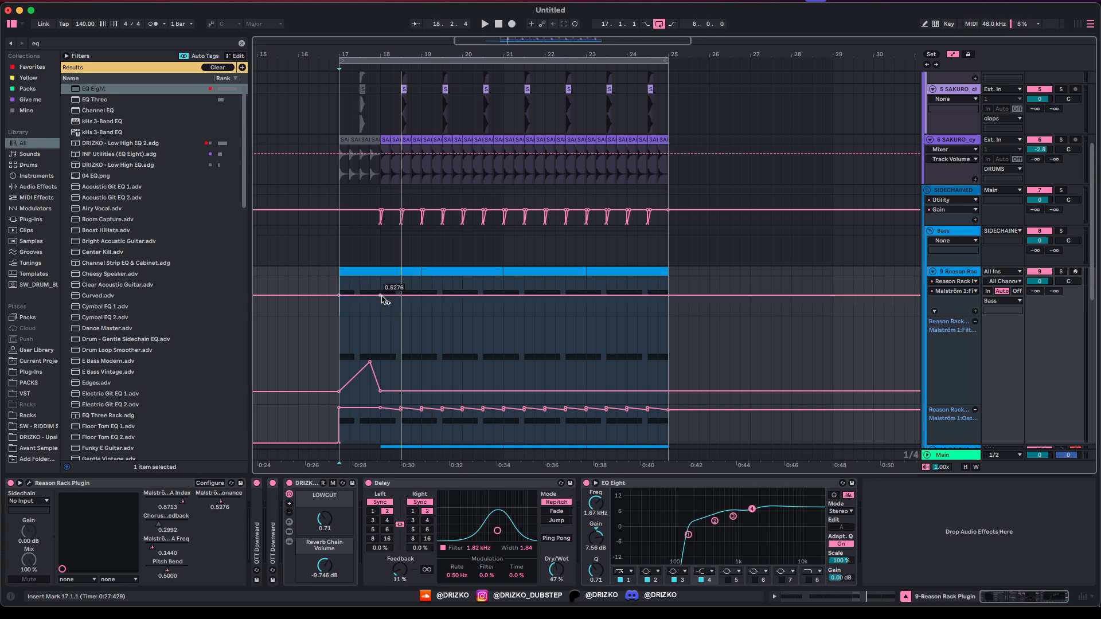
Step: Drop the resonance automation after bar 18 to 0.0947 and show another Malström lane
left_click_drag(397, 299, 397, 316)
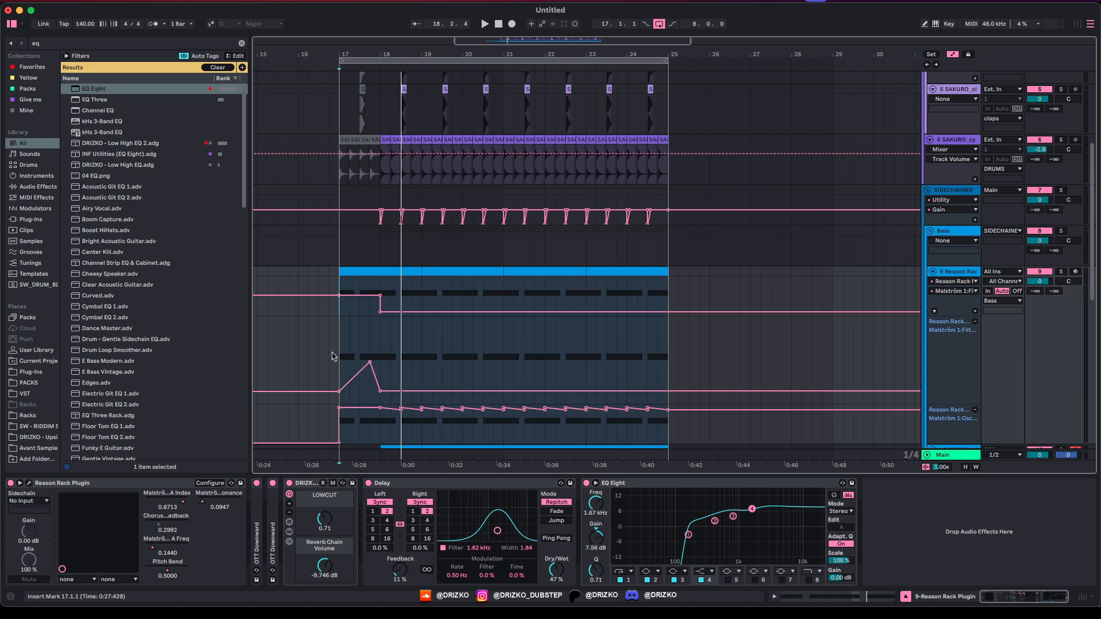
left_click(975, 312)
scroll(573, 286, "down", 5)
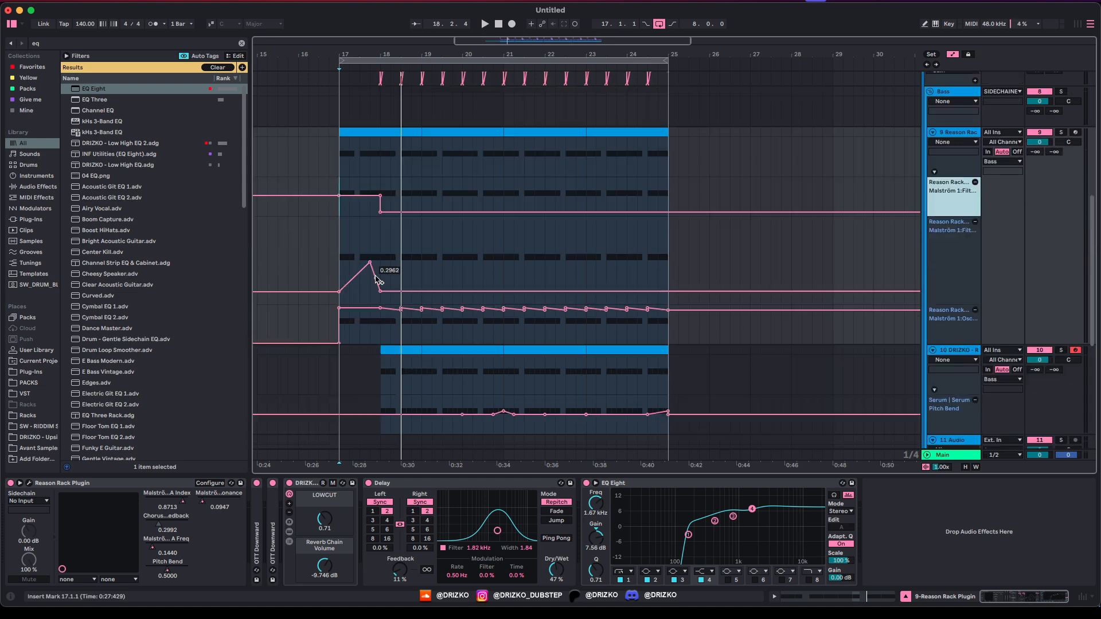
Step: Lower the filter envelope peak and move it earlier toward bar 17 while replaying the drop
key("space")
left_click_drag(370, 266, 372, 282)
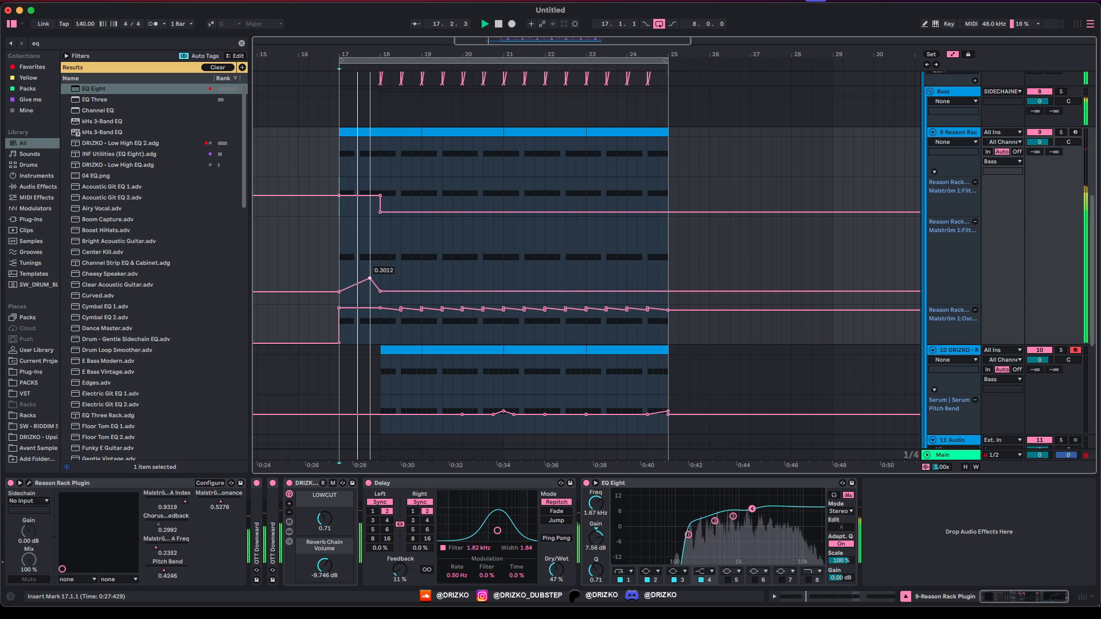
key("space")
key("space")
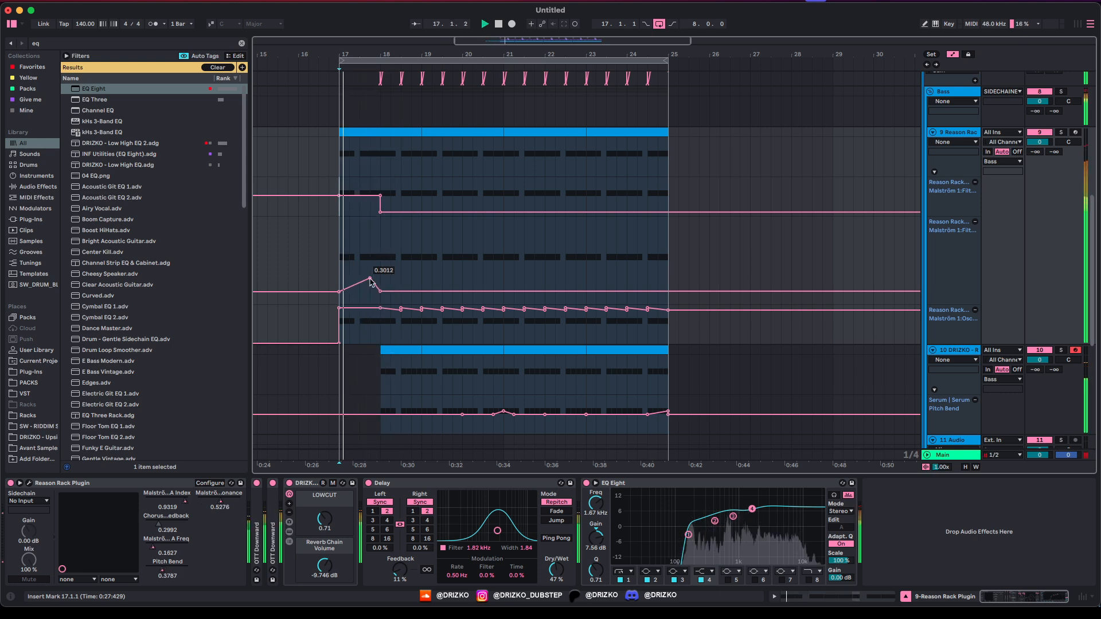
key("space")
key("space")
left_click_drag(370, 281, 339, 280)
key("space")
key("space")
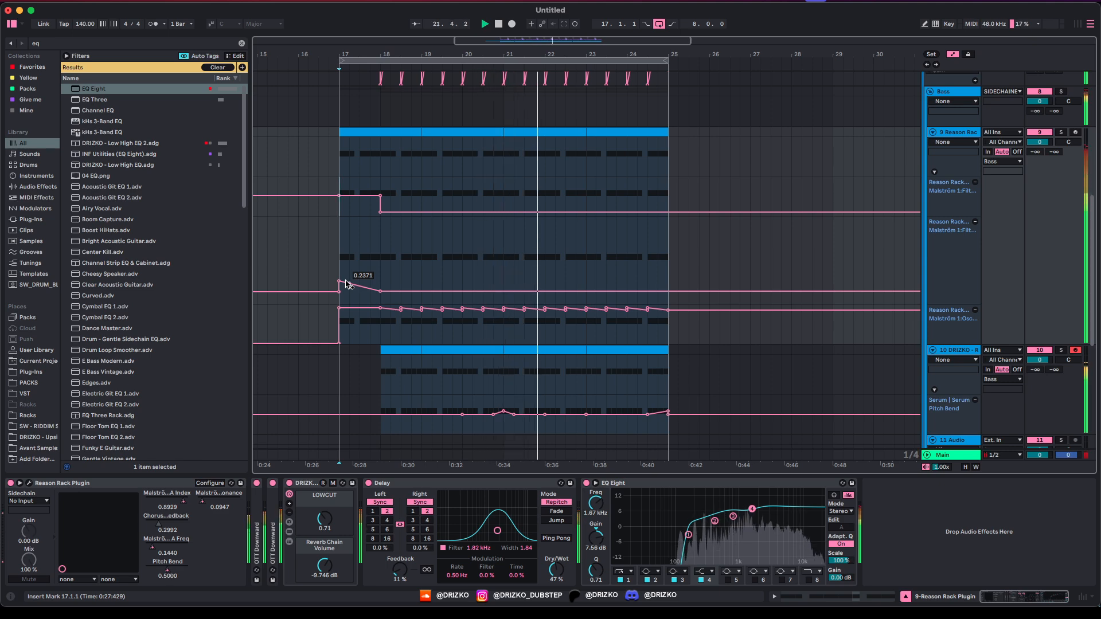
key("space")
key("space")
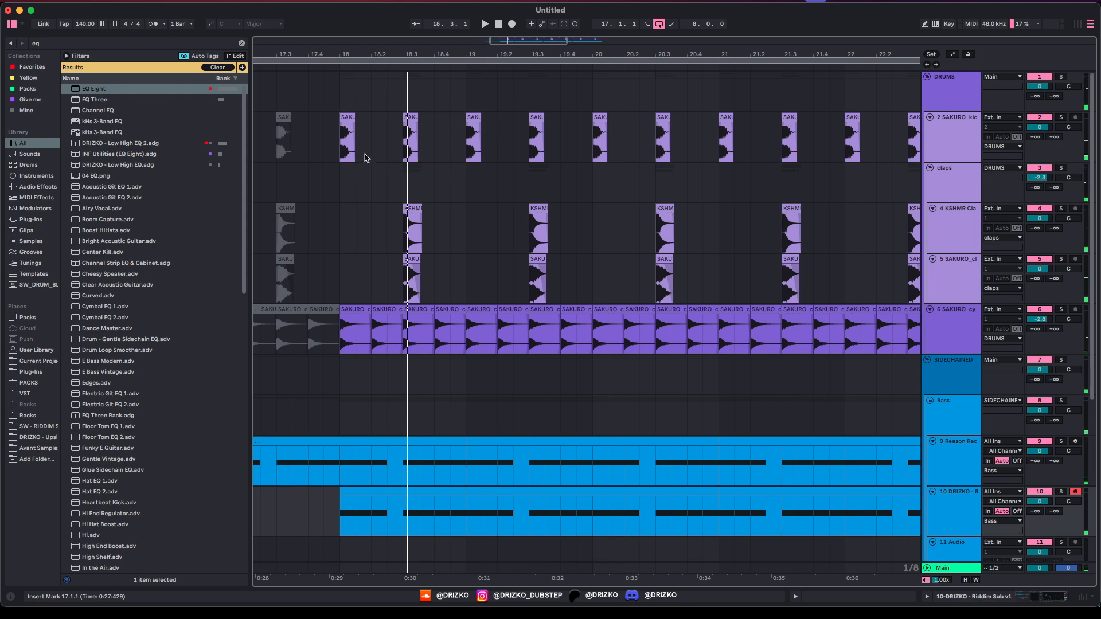
Step: Shift the bar-18 kick clip later to about 18.2
mouse_move(352, 131)
left_mouse_down()
mouse_move(380, 128)
mouse_move(373, 141)
left_mouse_up()
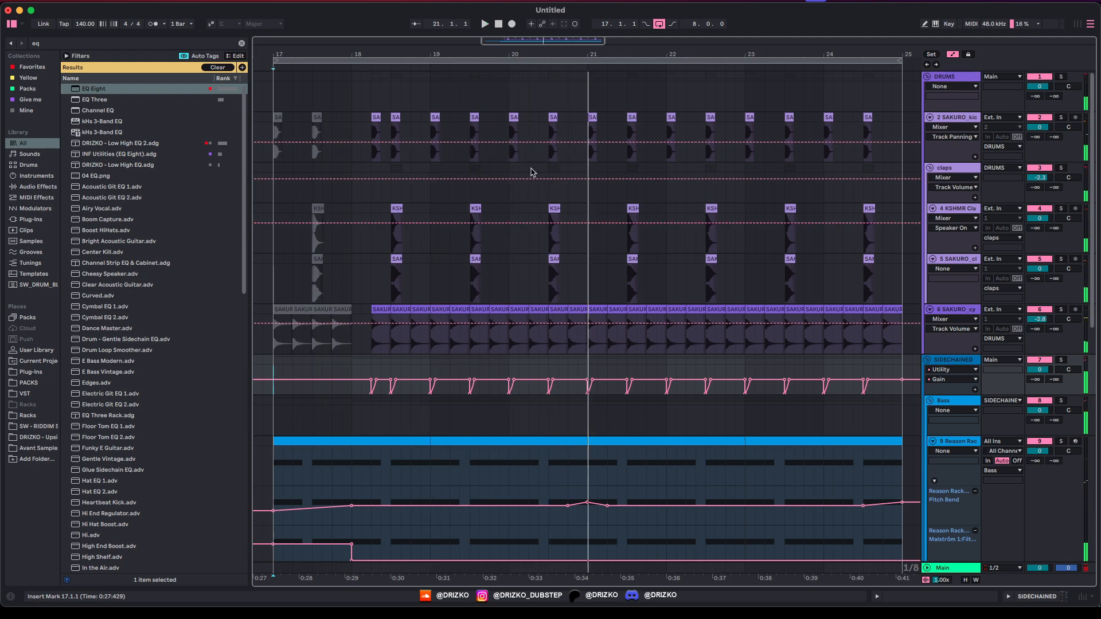
key("a")
key("space")
Step: Set the insert point at 20.2.3 on the sidechain lane, zoom out to bars 15–30, and play from bar 17
left_click(513, 138)
left_click(543, 138)
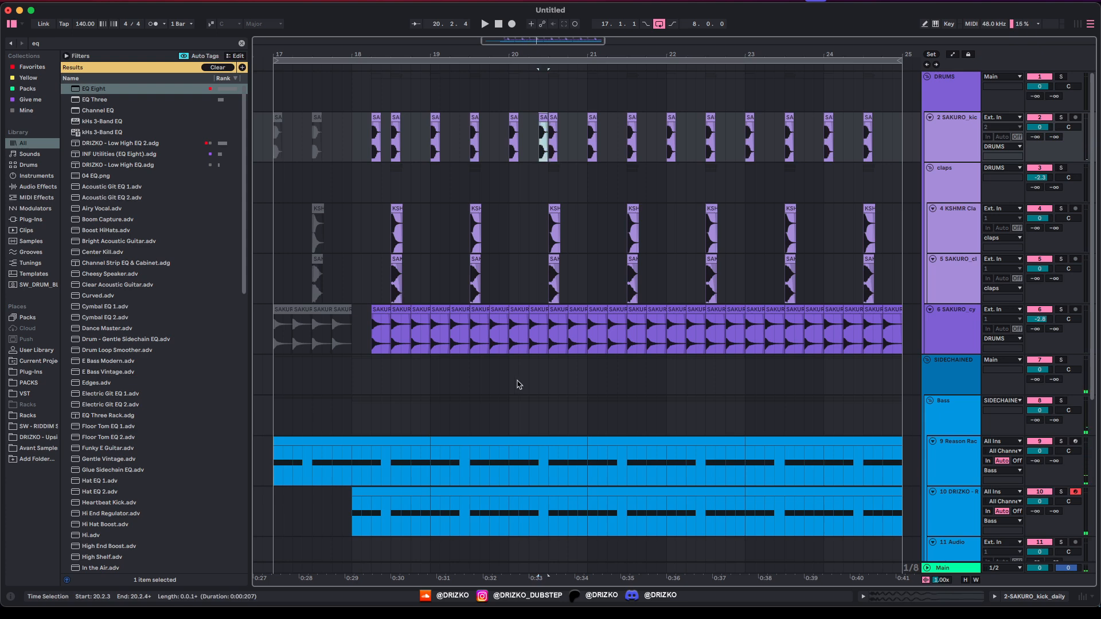
key("a")
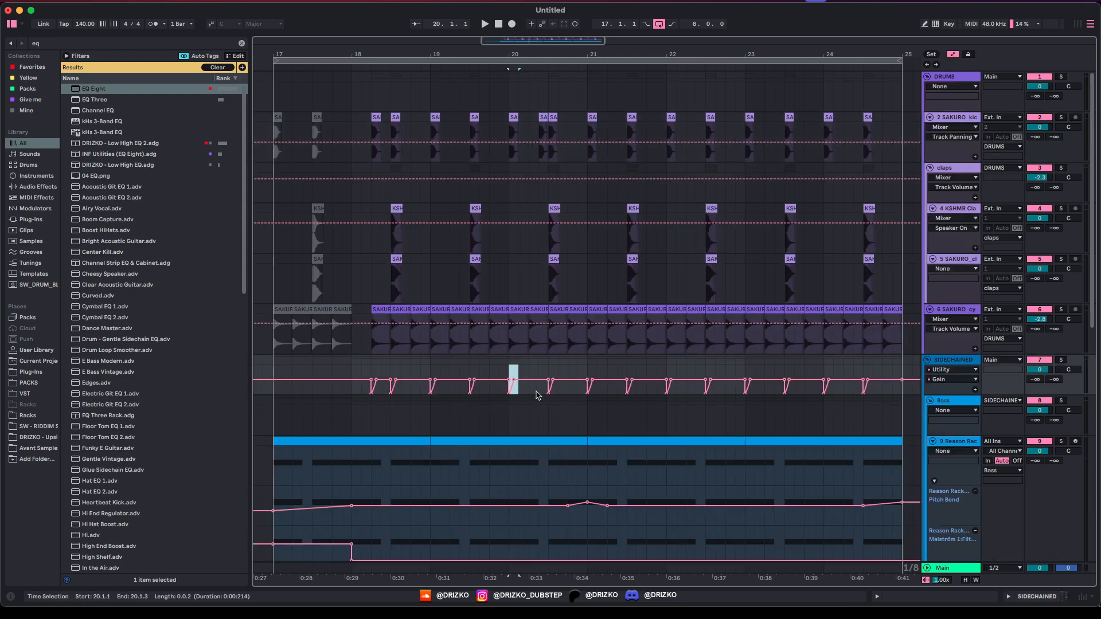
left_click(539, 392)
key("a")
key("minus")
key("space")
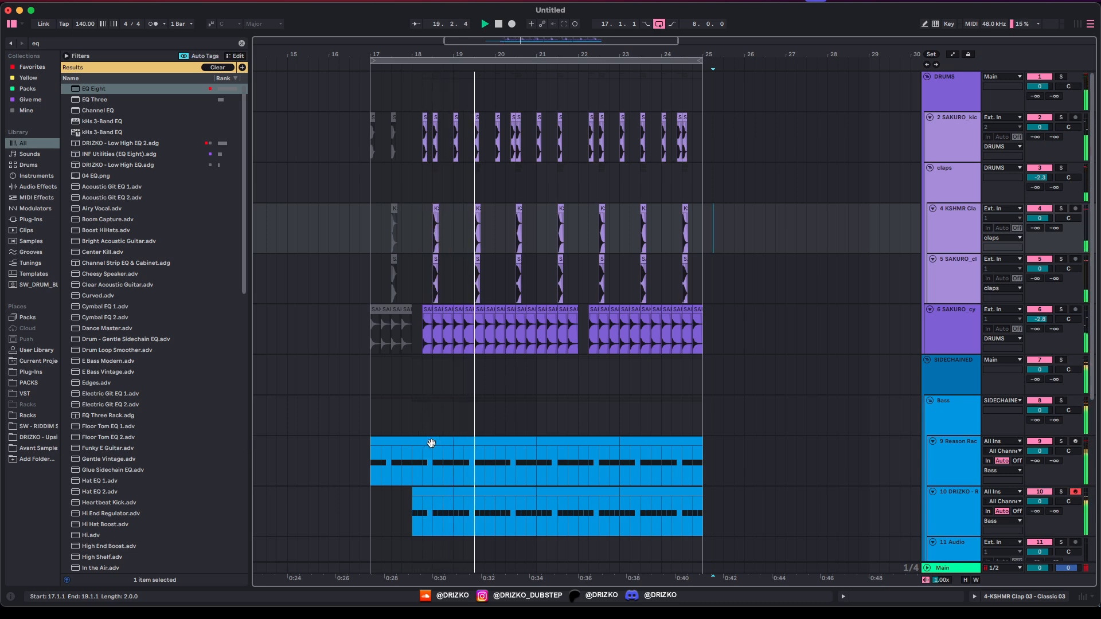
Step: Select Malström in the Reason Rack window to expose its Modulator B Rate for automation
left_click(432, 443)
key("space")
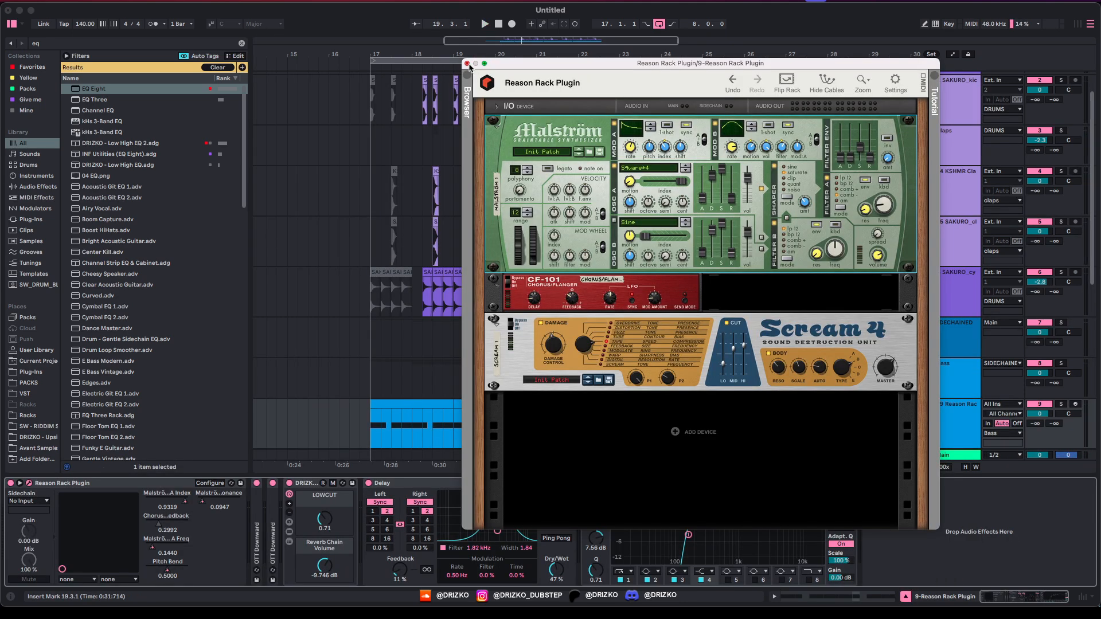
left_click_drag(489, 68, 581, 163)
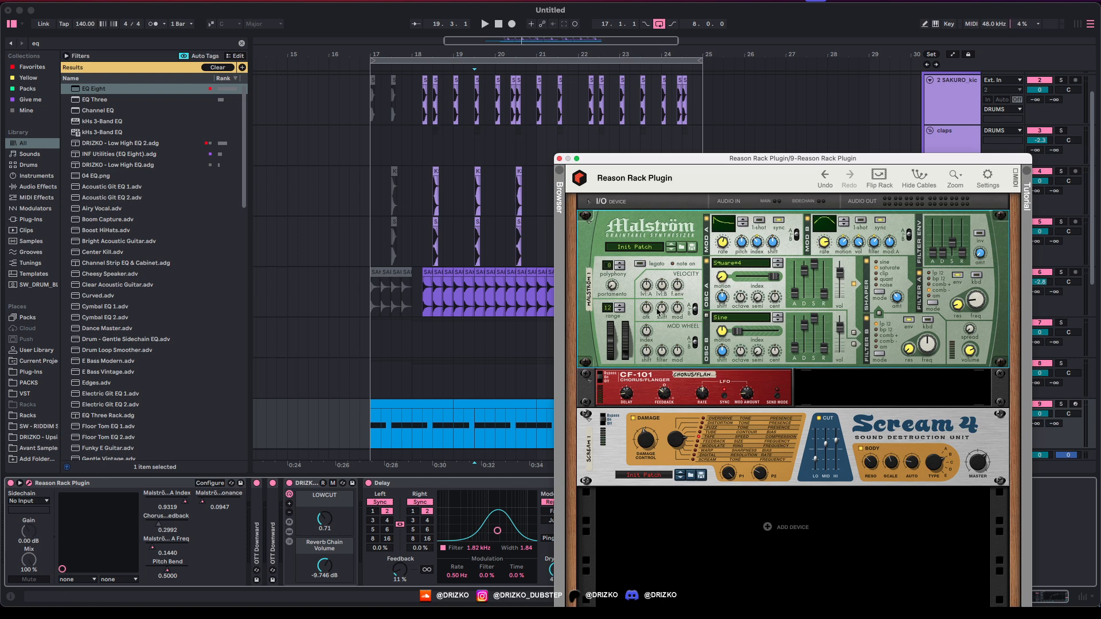
left_click(826, 247)
key("a")
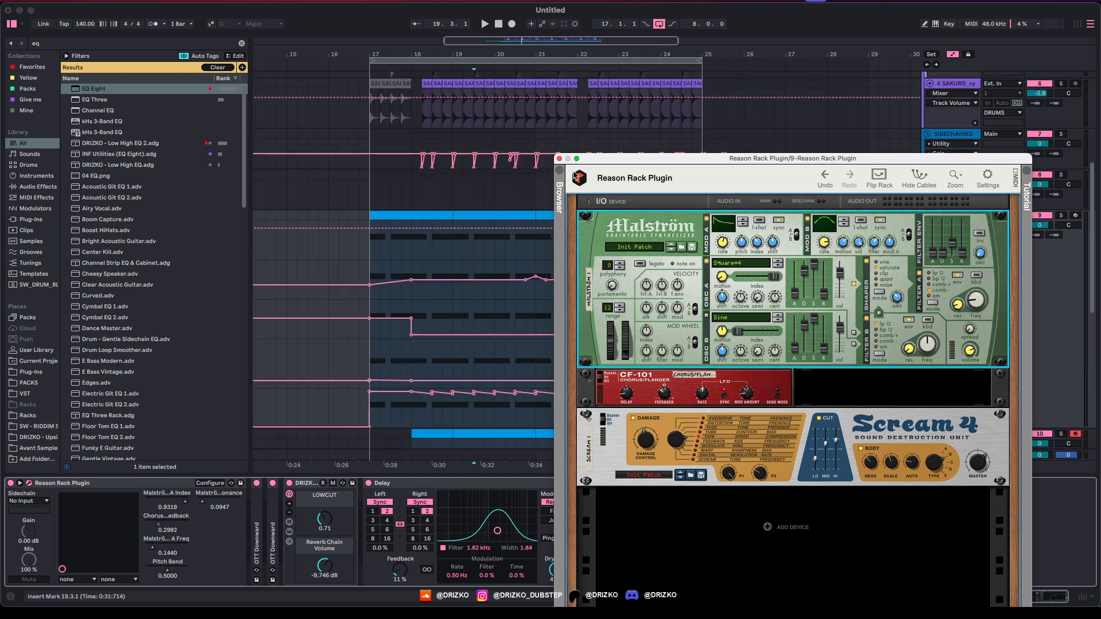
left_click(559, 159)
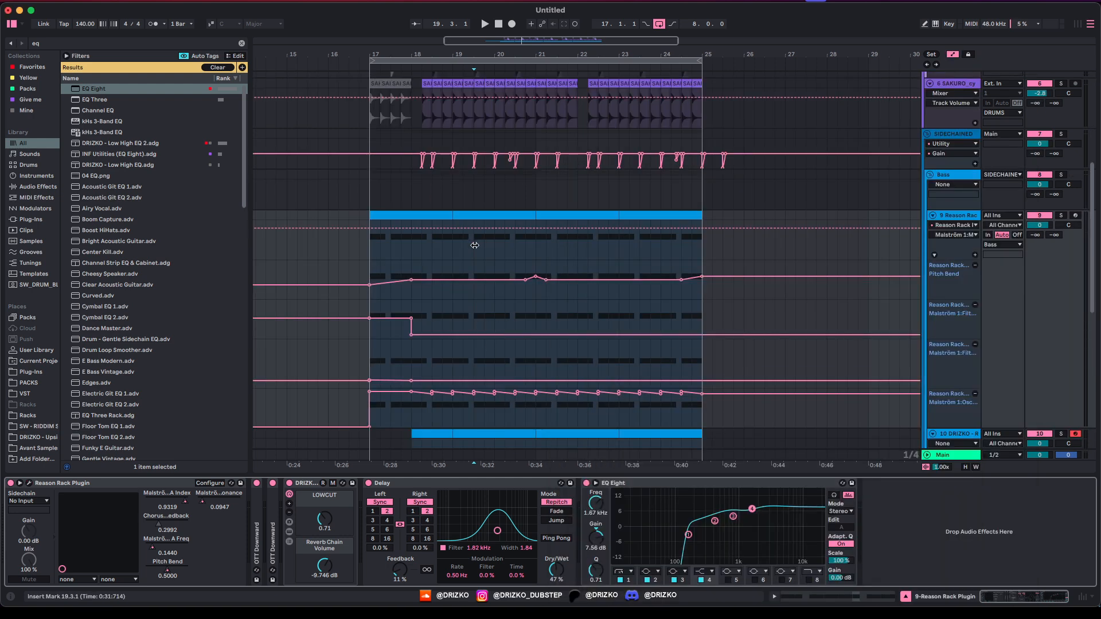
Step: Add a point to the bass automation line and audition from the first beat of bar 19
scroll(475, 246, "up", 3)
left_click(453, 229)
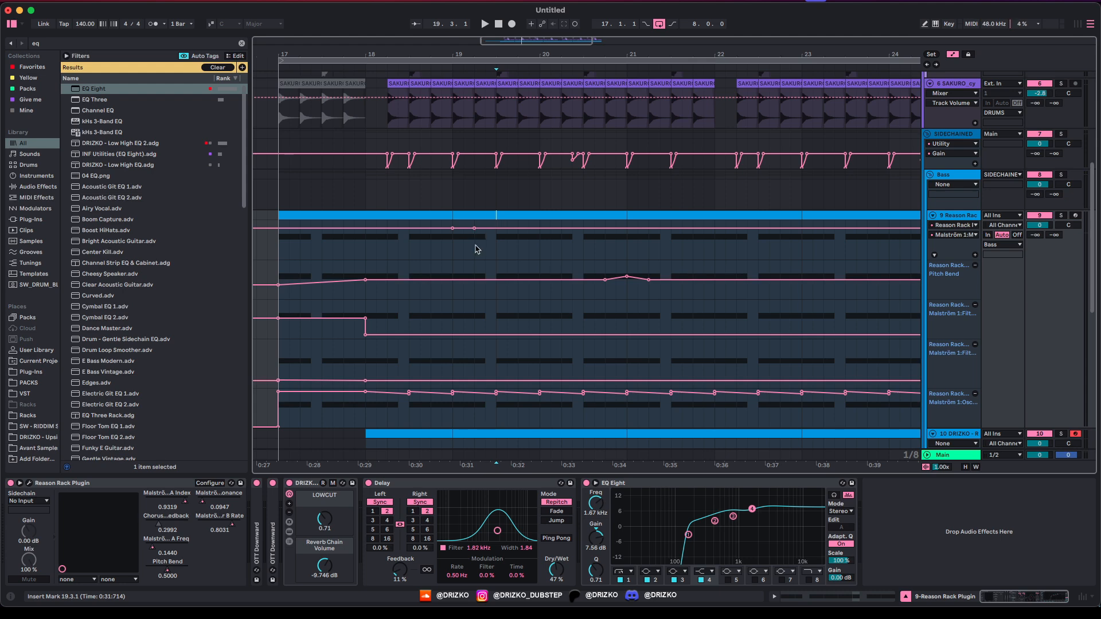
left_click_drag(474, 249, 450, 251)
key("space")
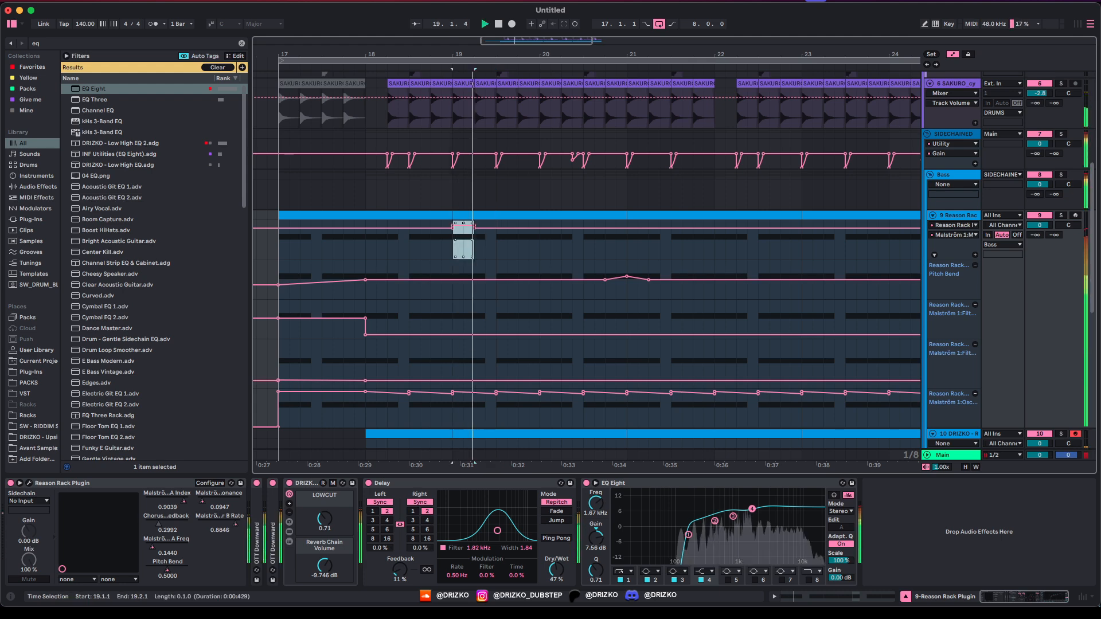
Step: Fold away the automation lanes and open the sub bass clip's notes to audition its start
key("a")
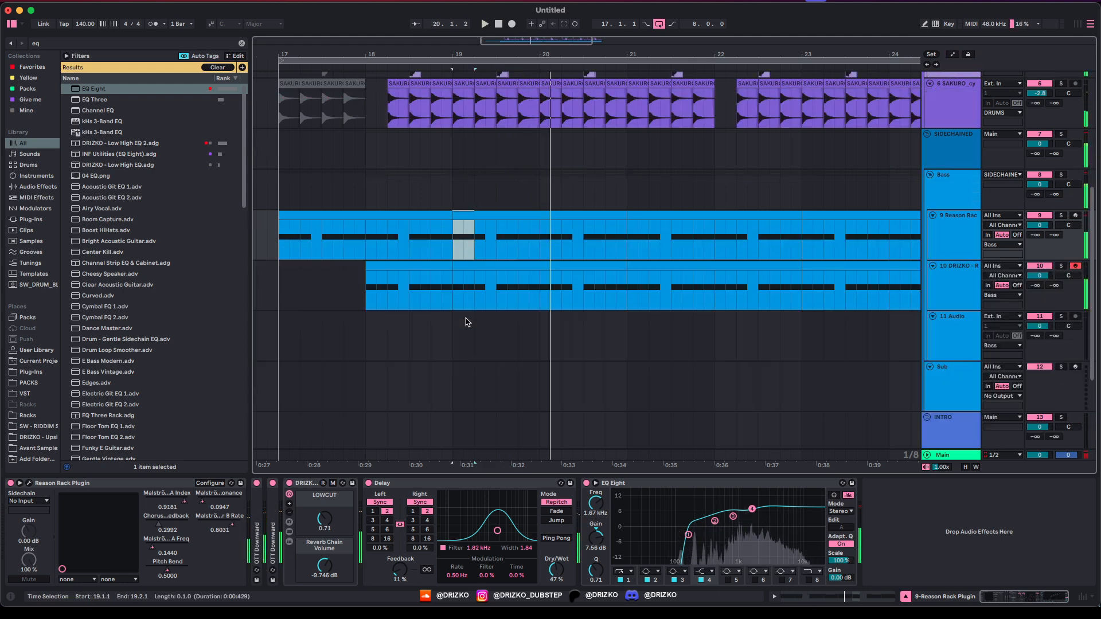
key("space")
double_click(466, 287)
key("space")
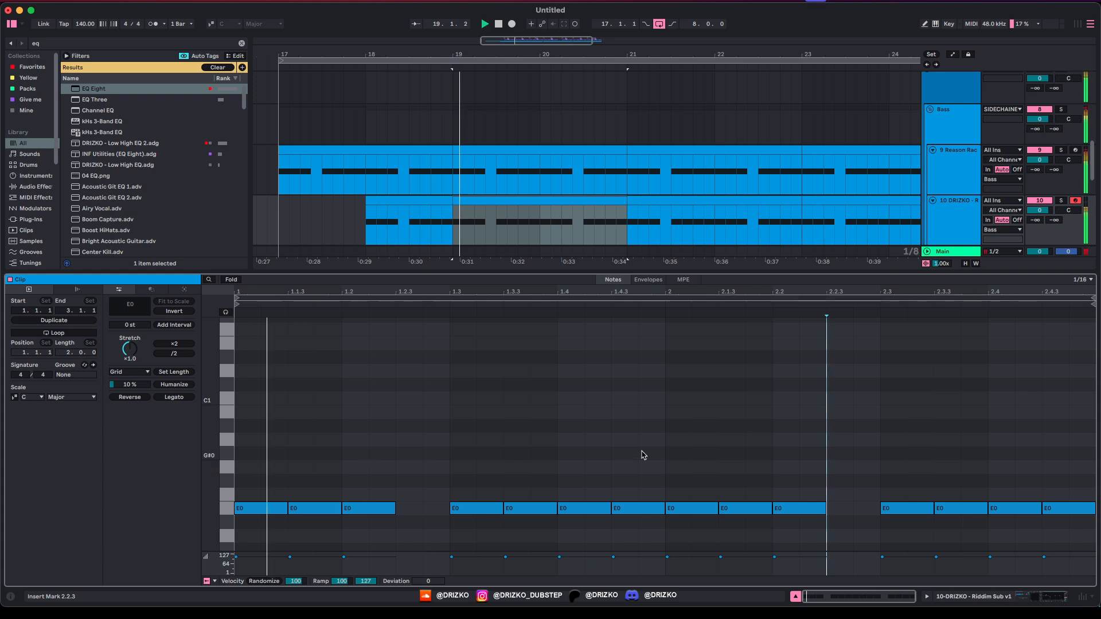
key("space")
Step: Switch to the triplet grid and chop the first E0 into three 1/16-triplet notes
right_click(308, 467)
left_click(336, 432)
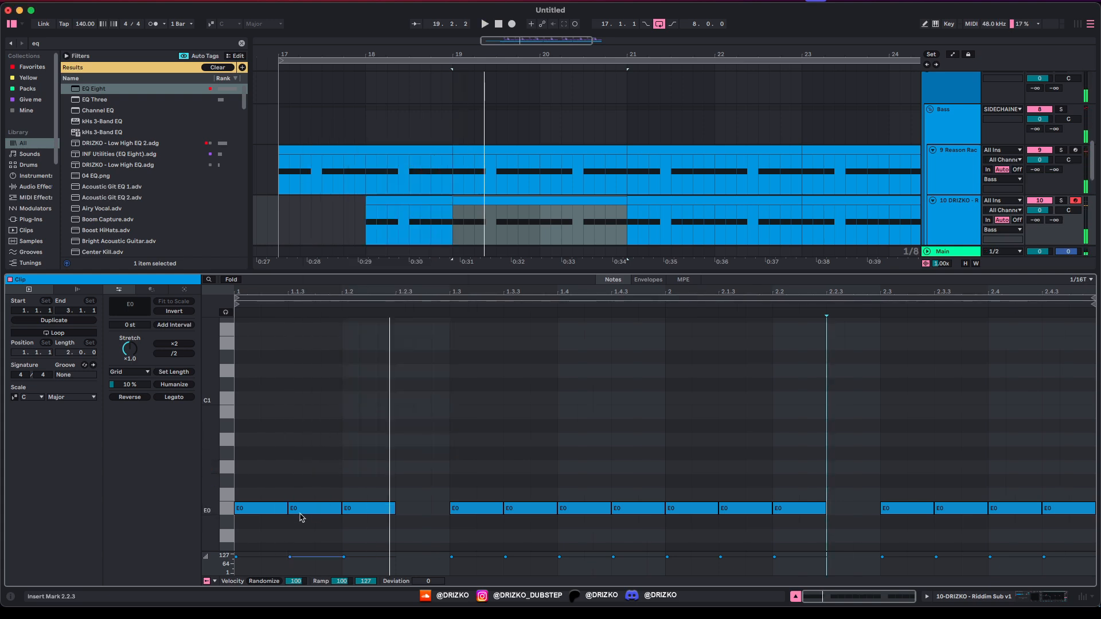
left_click(283, 508)
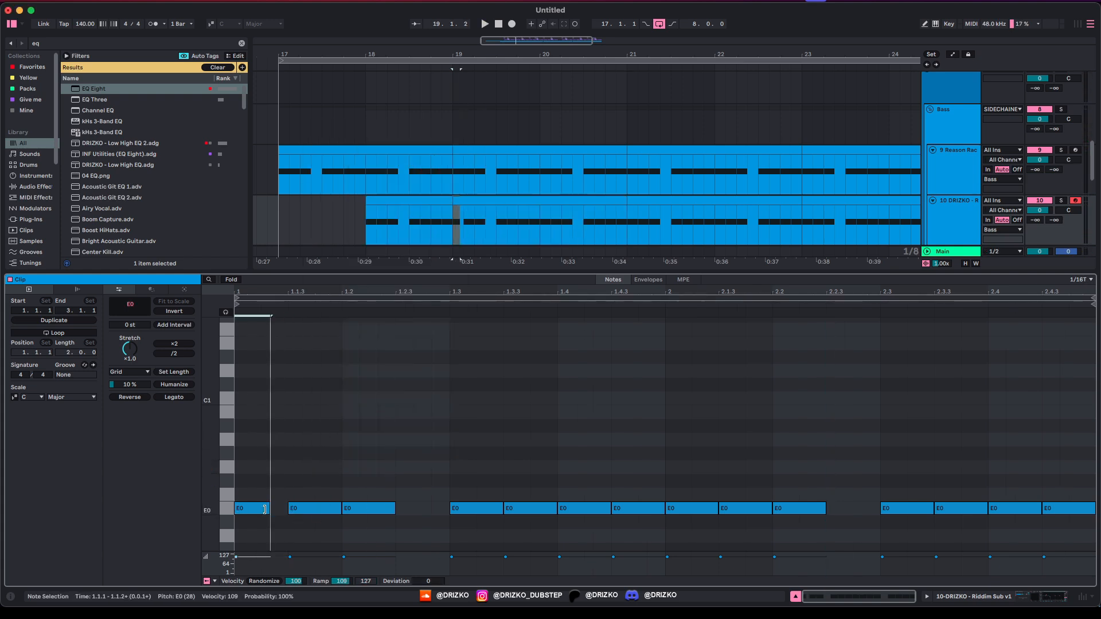
key("super+d")
key("super+d")
key("space")
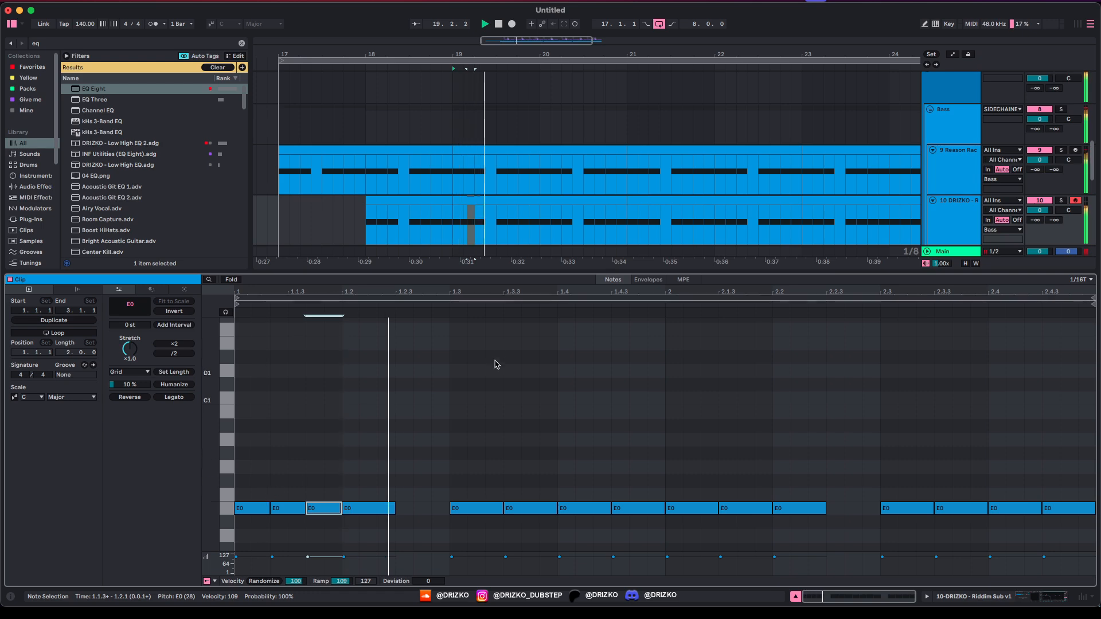
key("super+alt+l")
key("a")
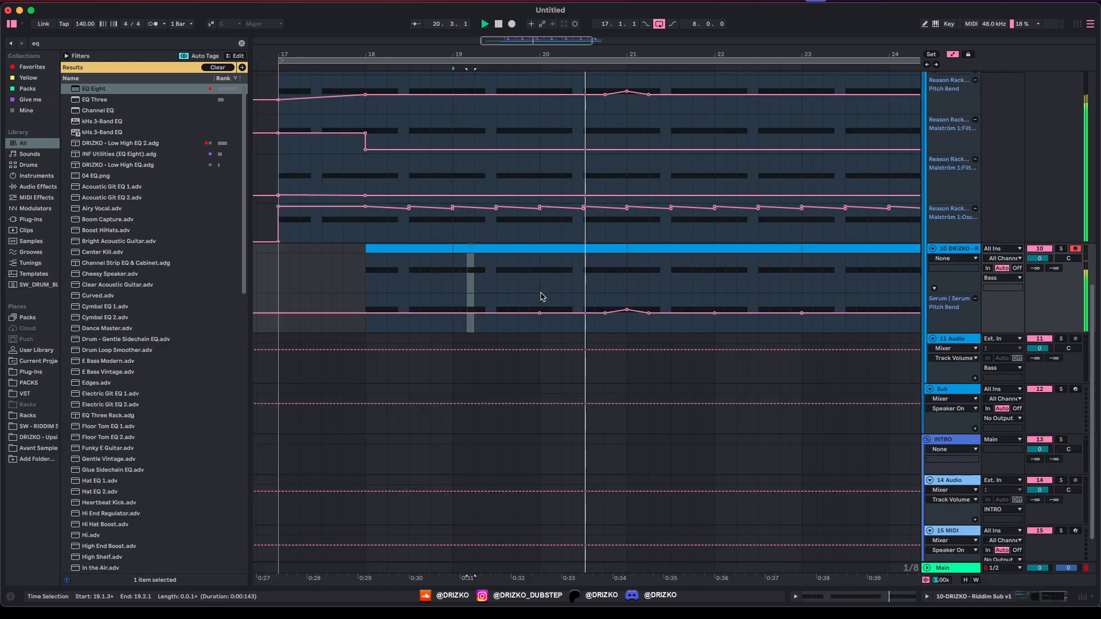
key("a")
scroll(556, 285, "down", 3)
scroll(559, 285, "up", 2)
Step: Search the browser for 'ambiance' and preview samples such as Airy 06 and swamp nature
scroll(499, 344, "up", 2)
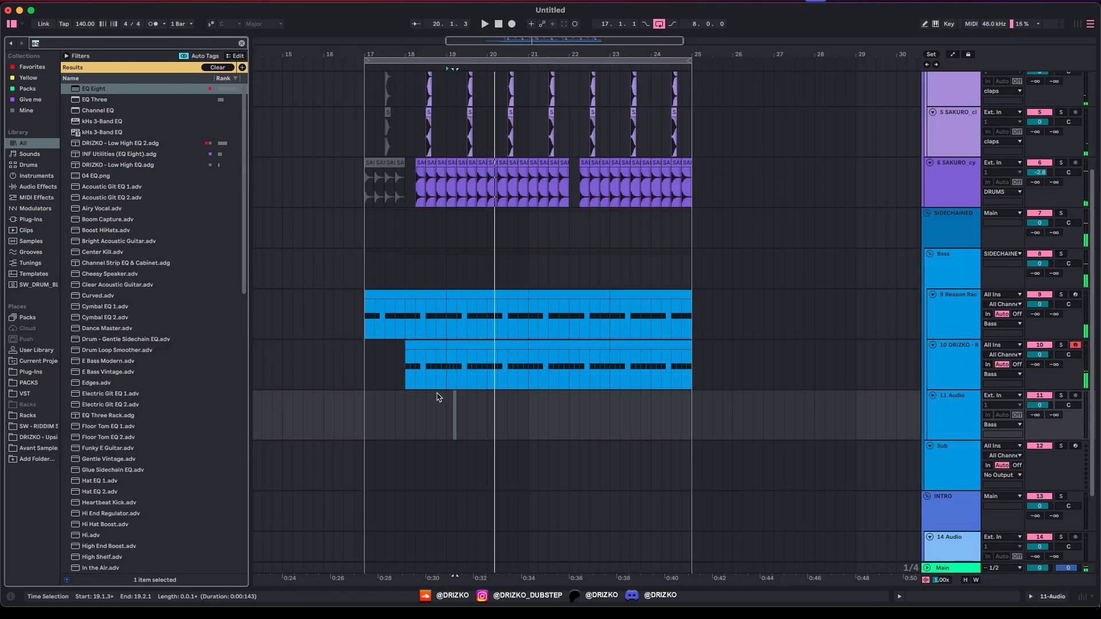
key("super+f")
type("ambiance")
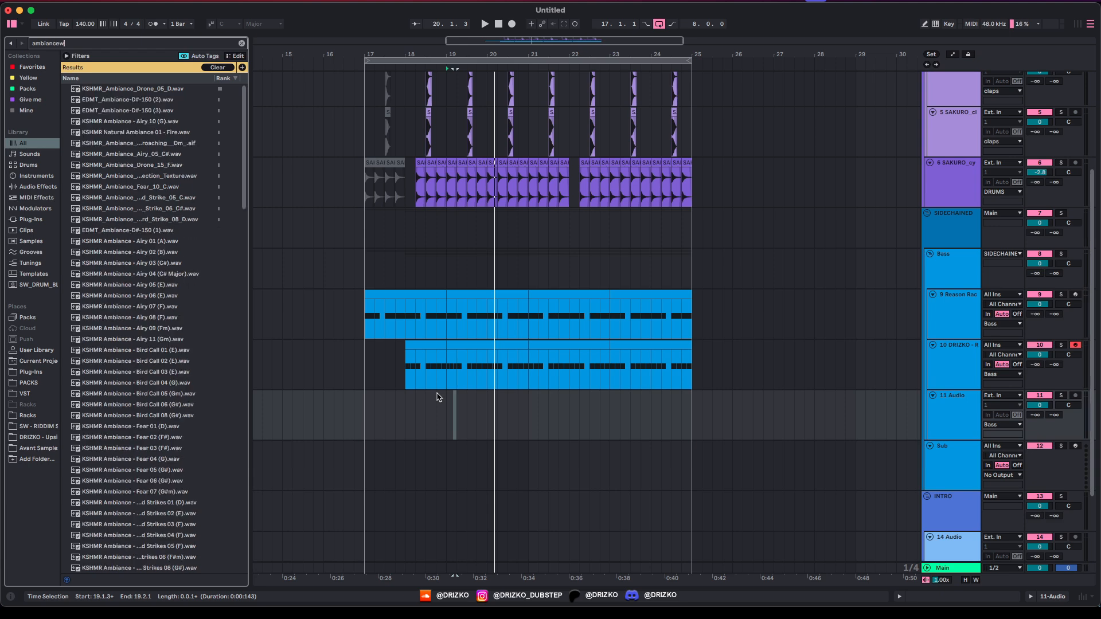
left_click(116, 298)
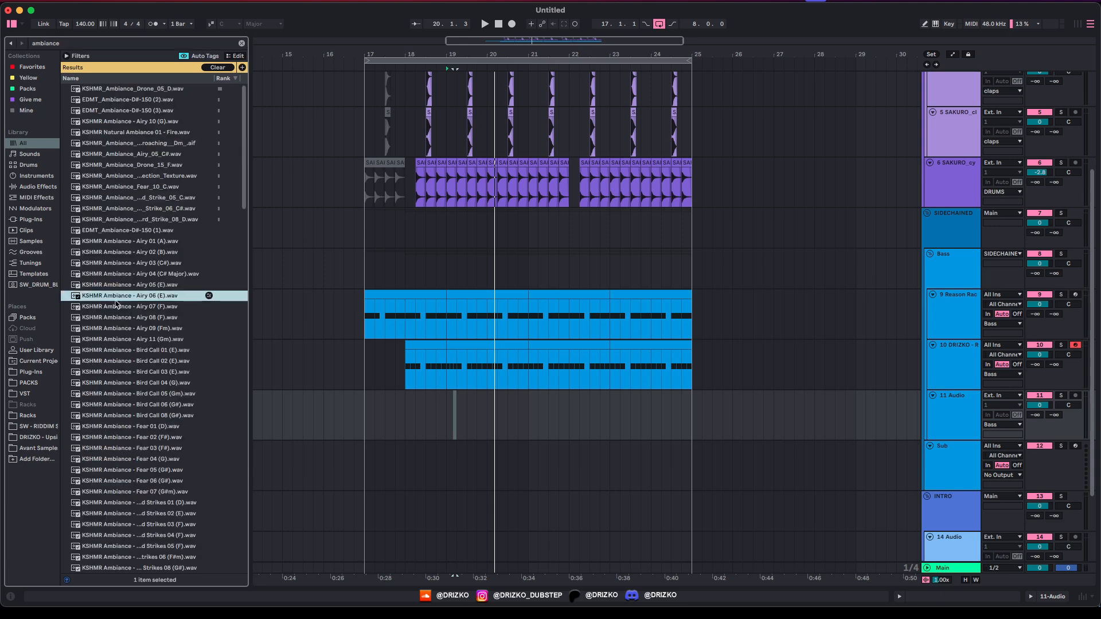
left_click(131, 372)
scroll(138, 390, "down", 10)
left_click(152, 418)
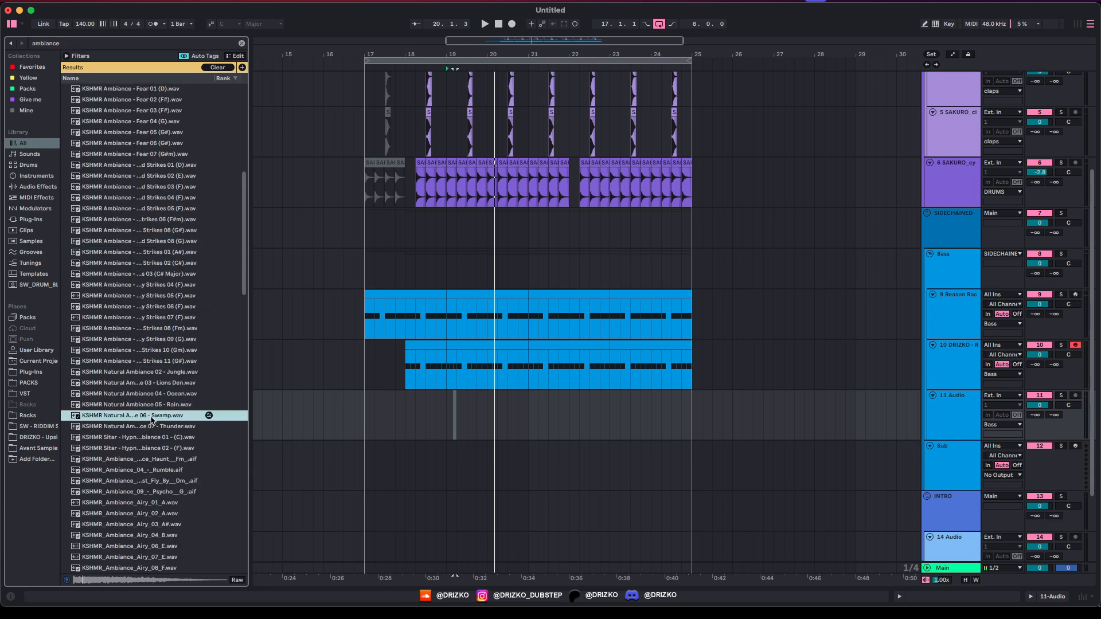
scroll(153, 426, "down", 6)
left_click(153, 426)
scroll(154, 425, "down", 5)
left_click(153, 428)
left_click(154, 452)
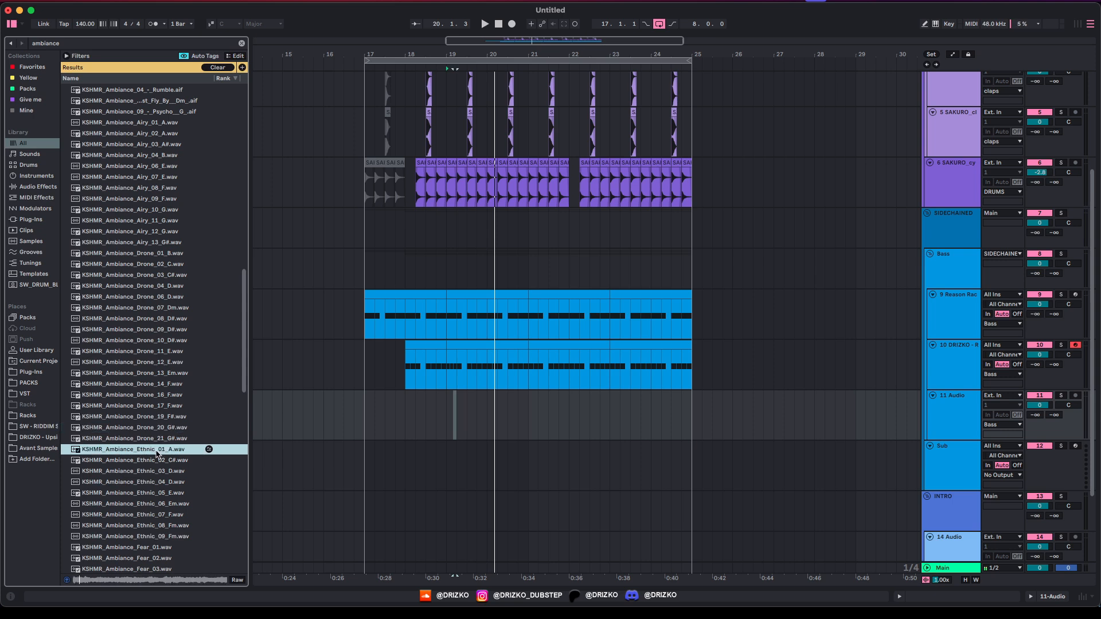
Step: Place EDMT_Ambiance-D#-150 (2).wav on track 11 starting at bar 18
scroll(152, 276, "up", 20)
left_click(151, 100)
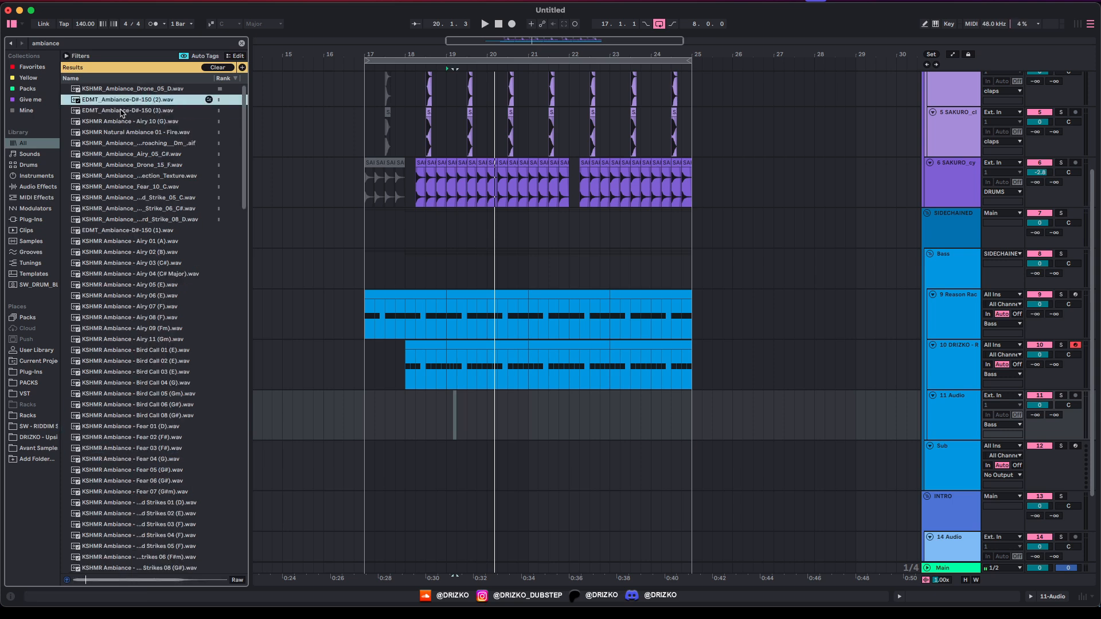
left_click_drag(120, 103, 399, 413)
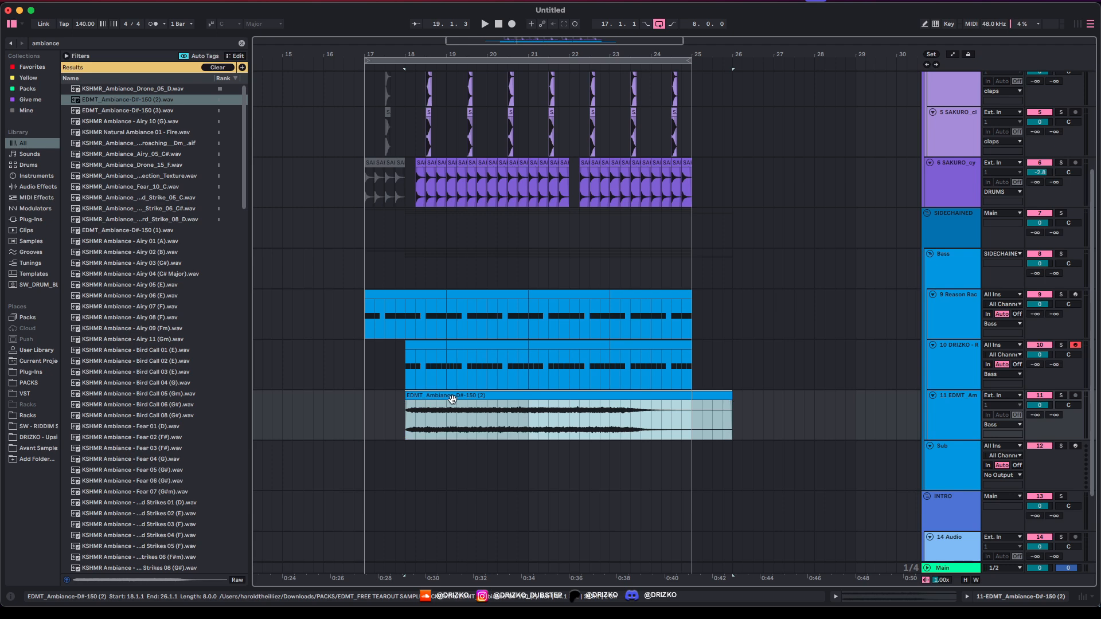
Step: Draw a clip transposition envelope gliding the ambiance pitch down to -5 st
double_click(452, 398)
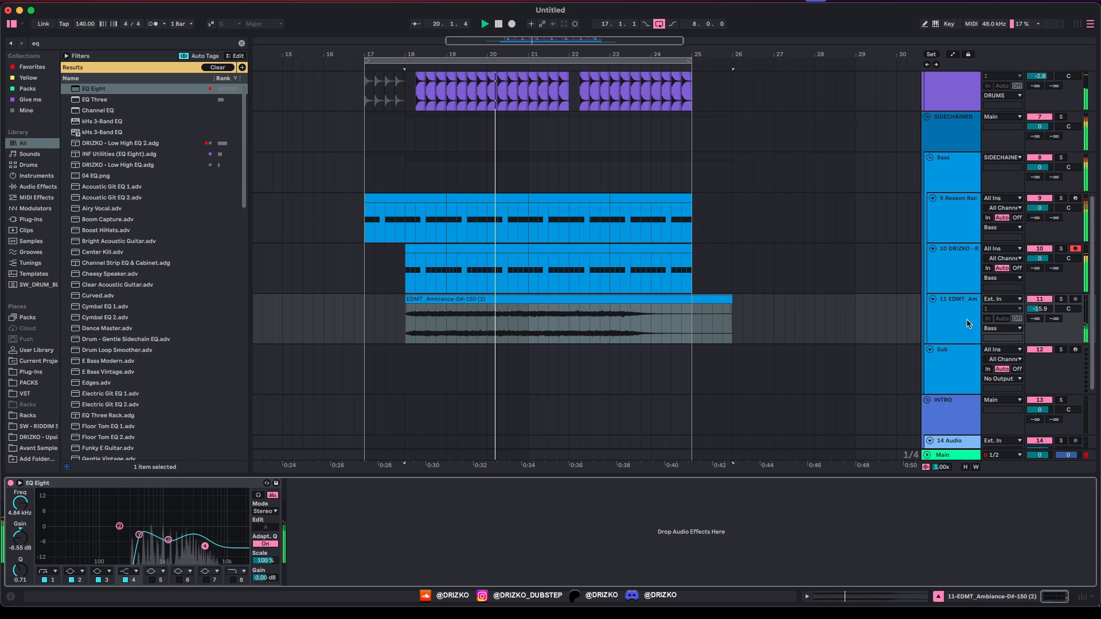
left_click(948, 328)
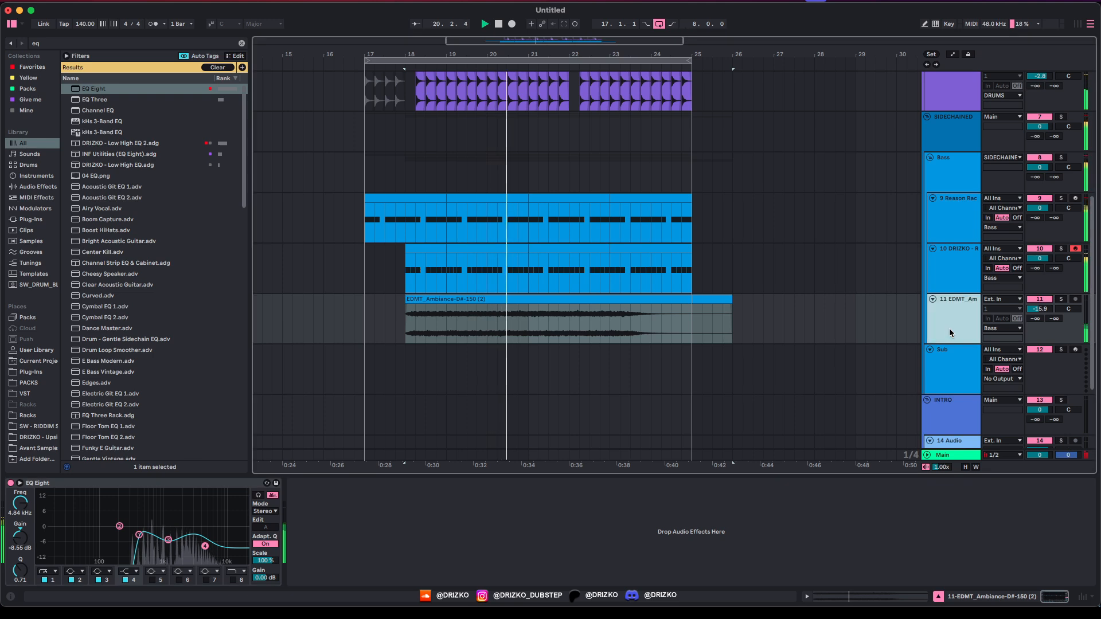
double_click(511, 311)
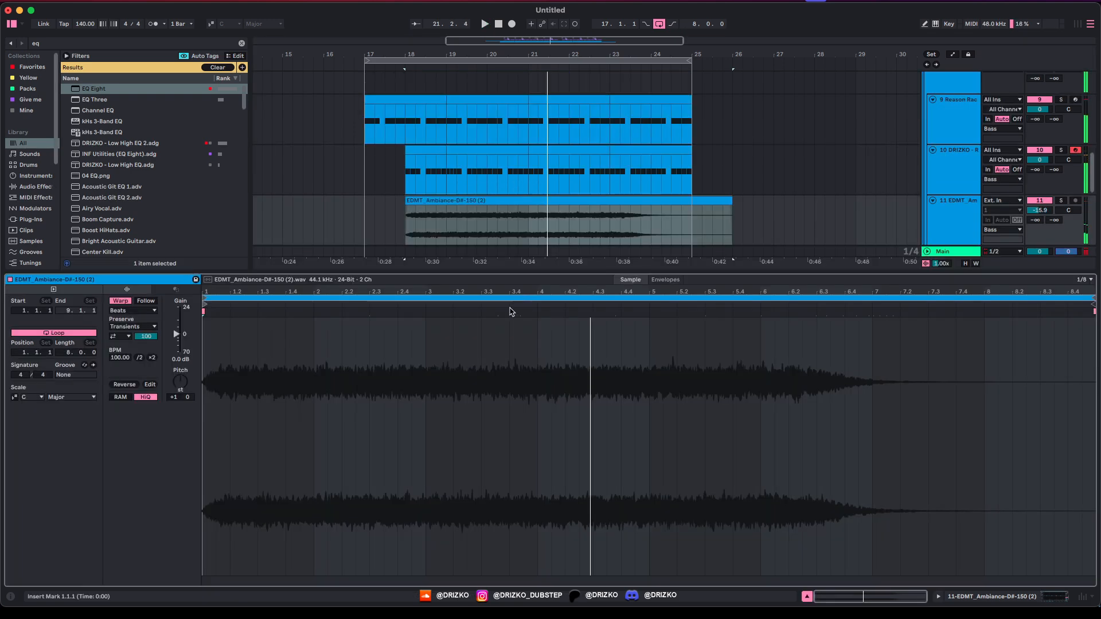
left_click(678, 281)
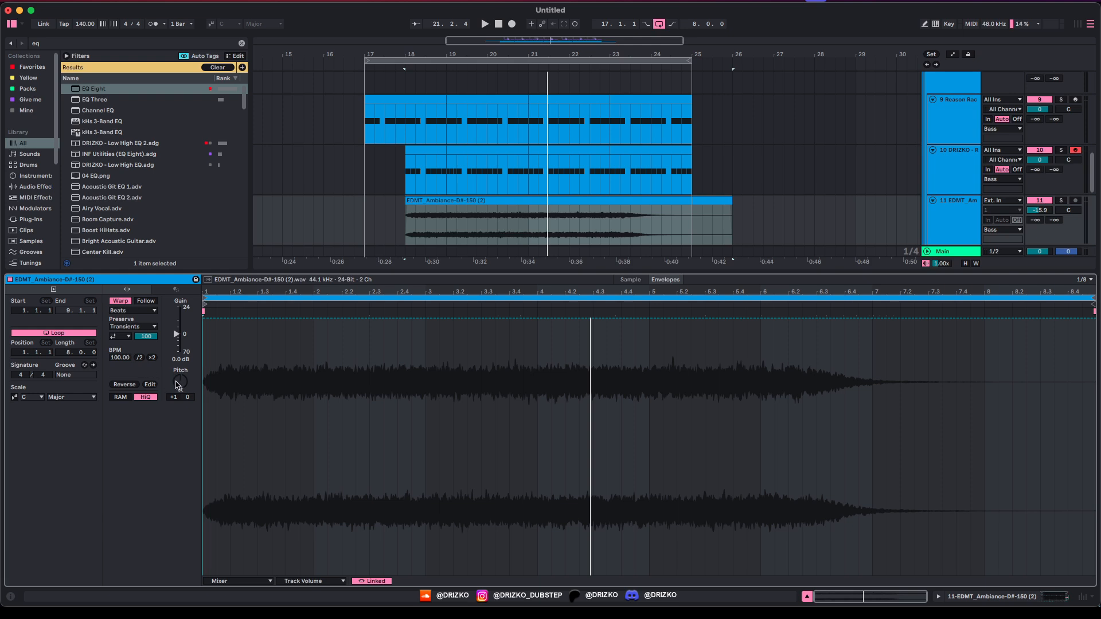
left_click(178, 383)
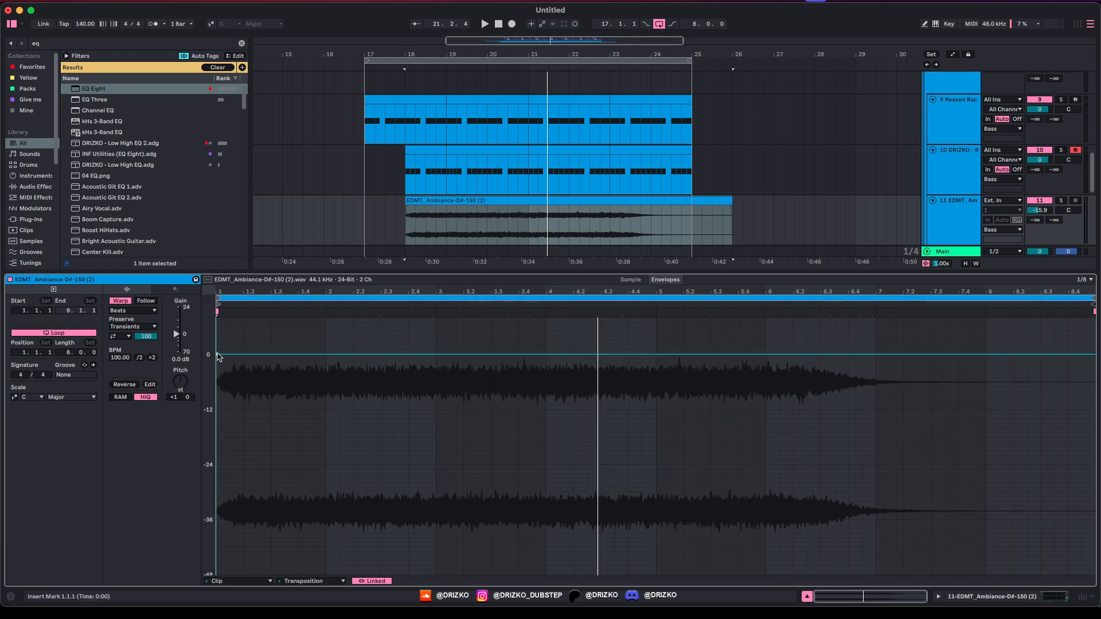
left_click_drag(395, 354, 835, 377)
key("space")
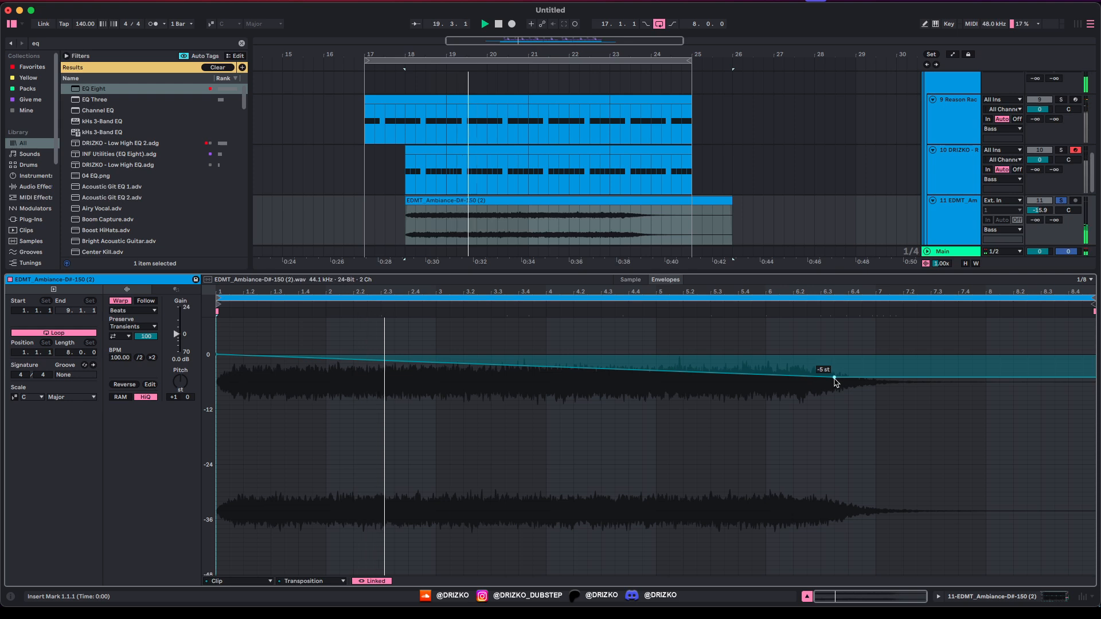
key("space")
key("space")
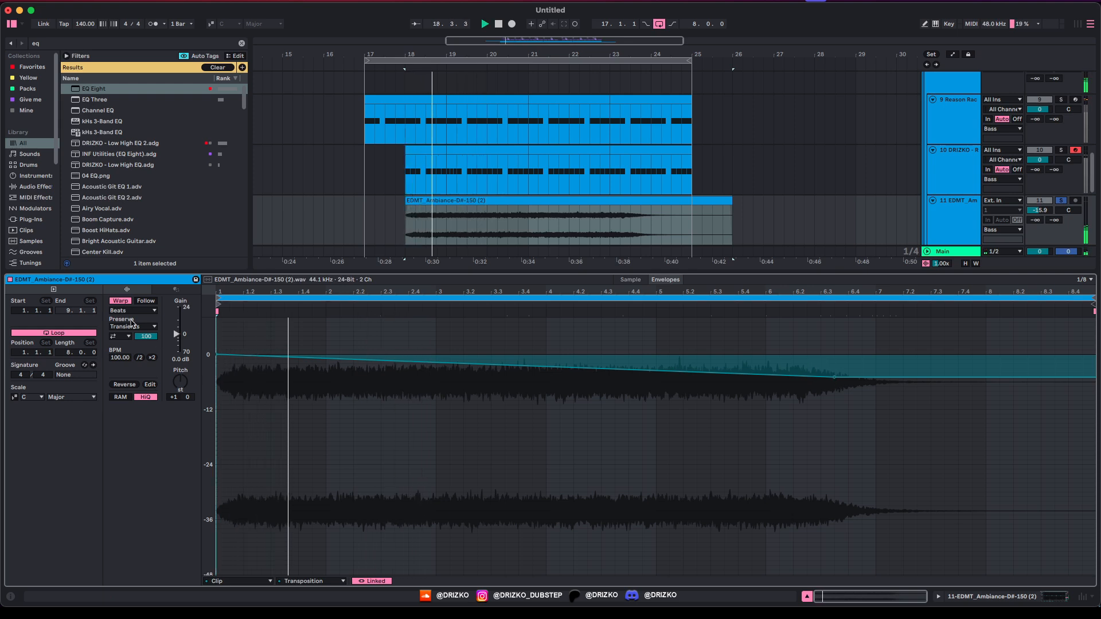
Step: Set the ambiance clip's warp mode to Complex
left_click(133, 310)
left_click(131, 354)
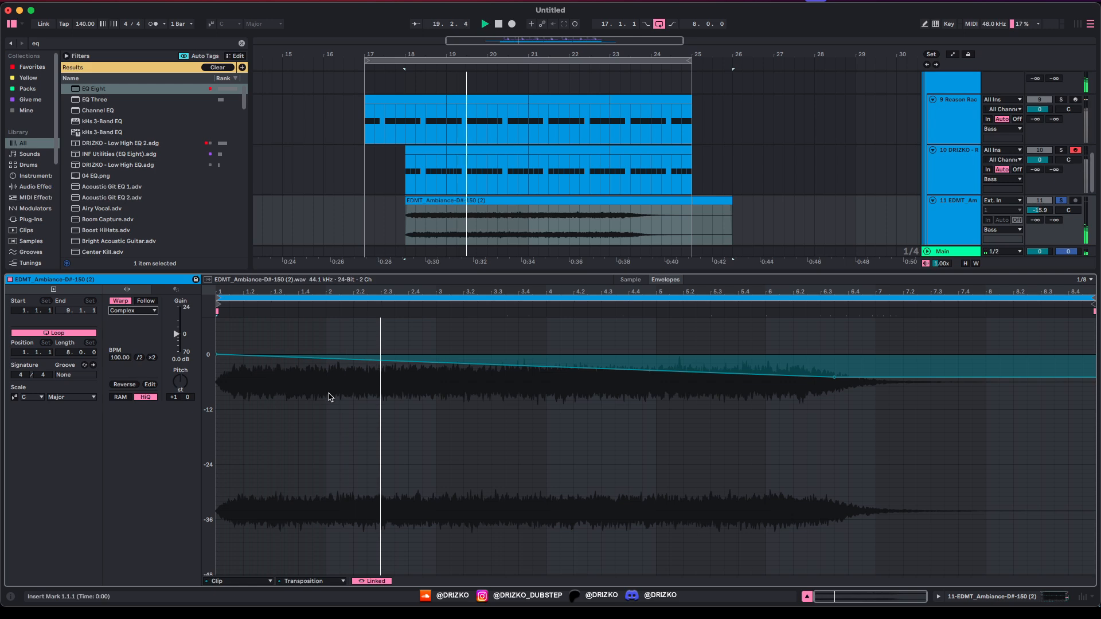
left_click(364, 229)
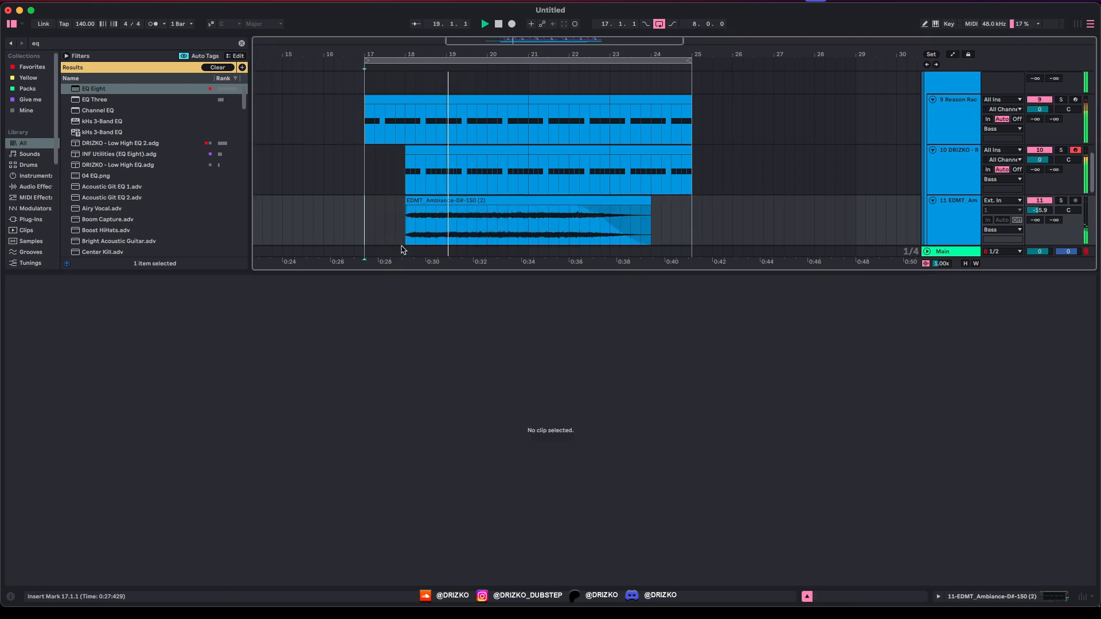
Step: Search the browser for downlifters and audition several, settling on Downlifter 07
double_click(426, 263)
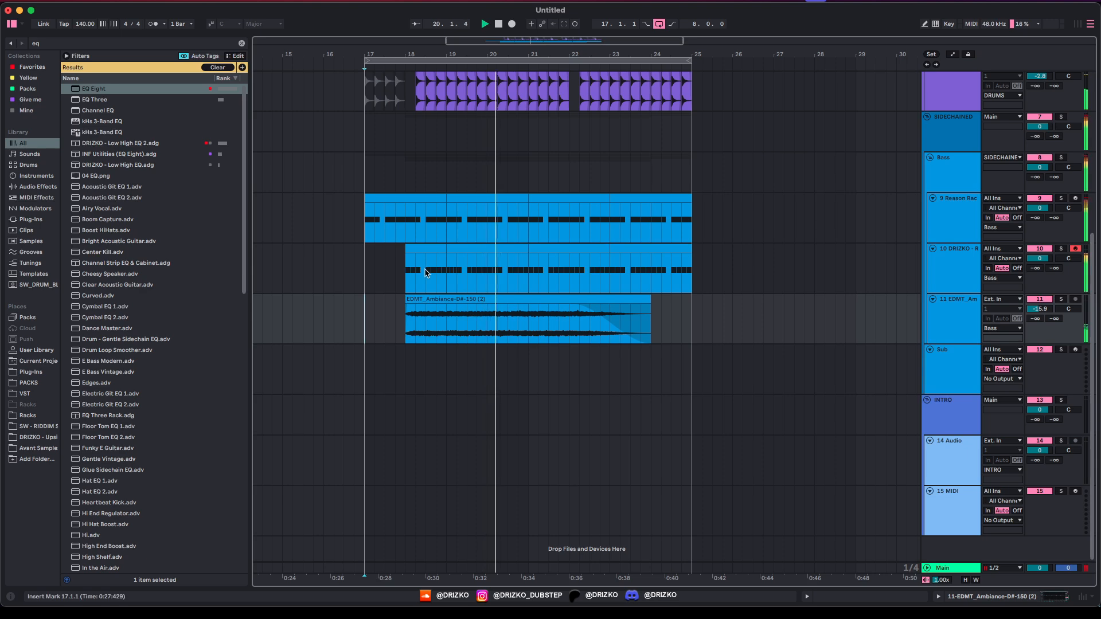
key("super+f")
type("down")
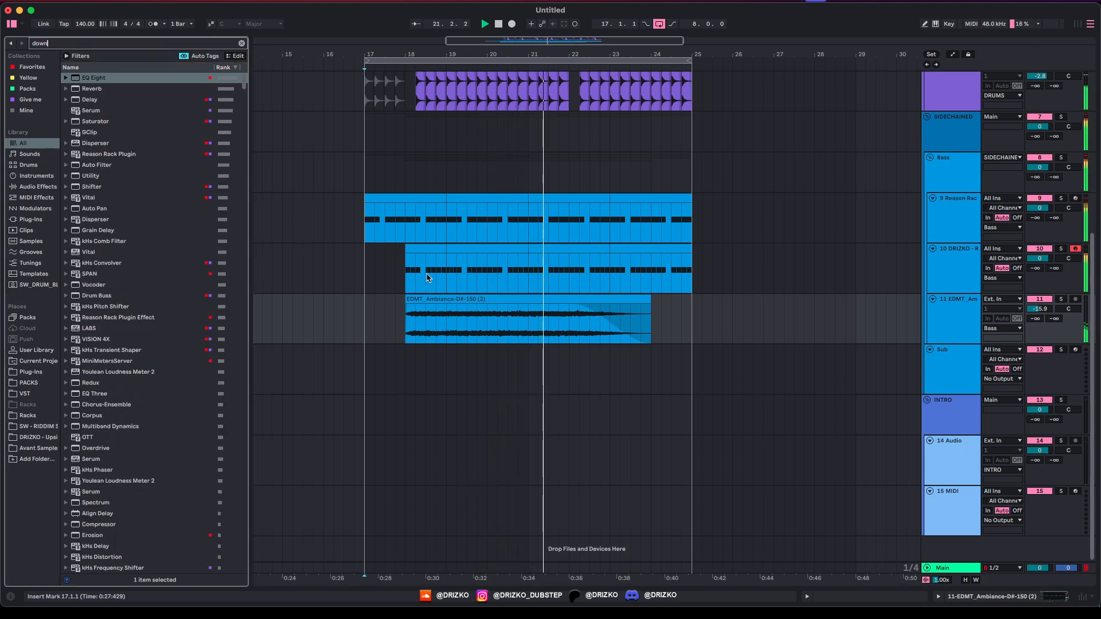
type("lif")
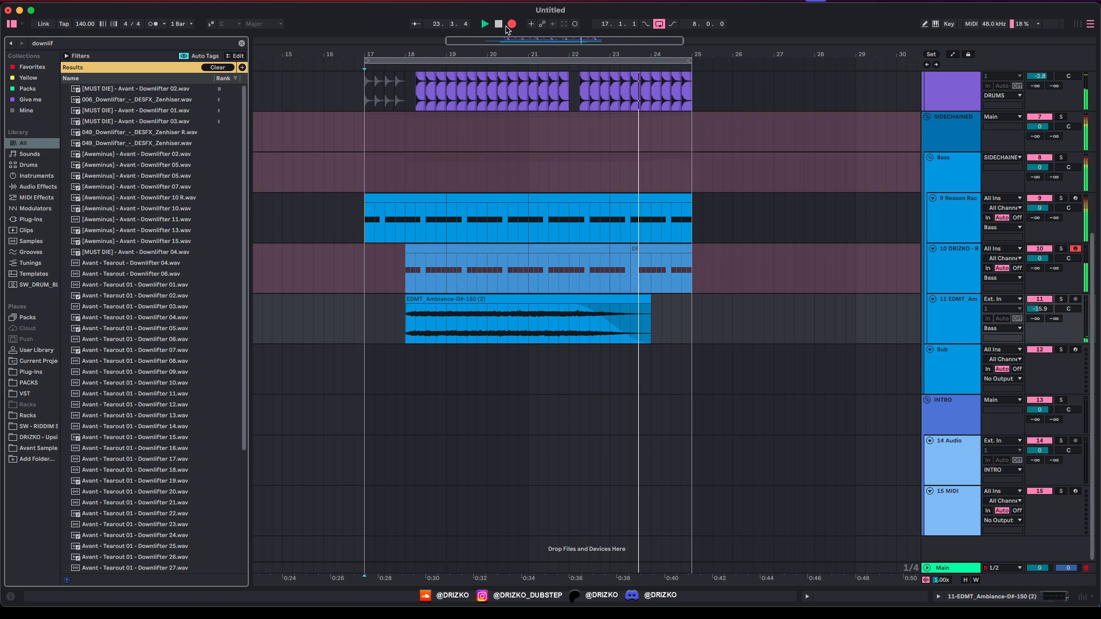
left_click(139, 241)
left_click(138, 317)
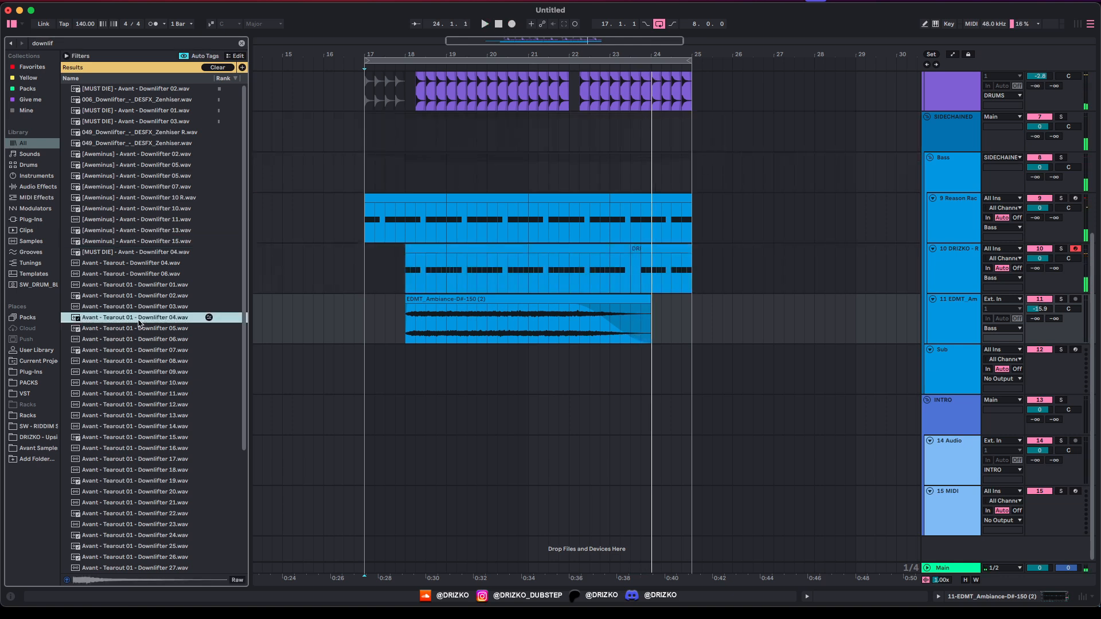
left_click(138, 242)
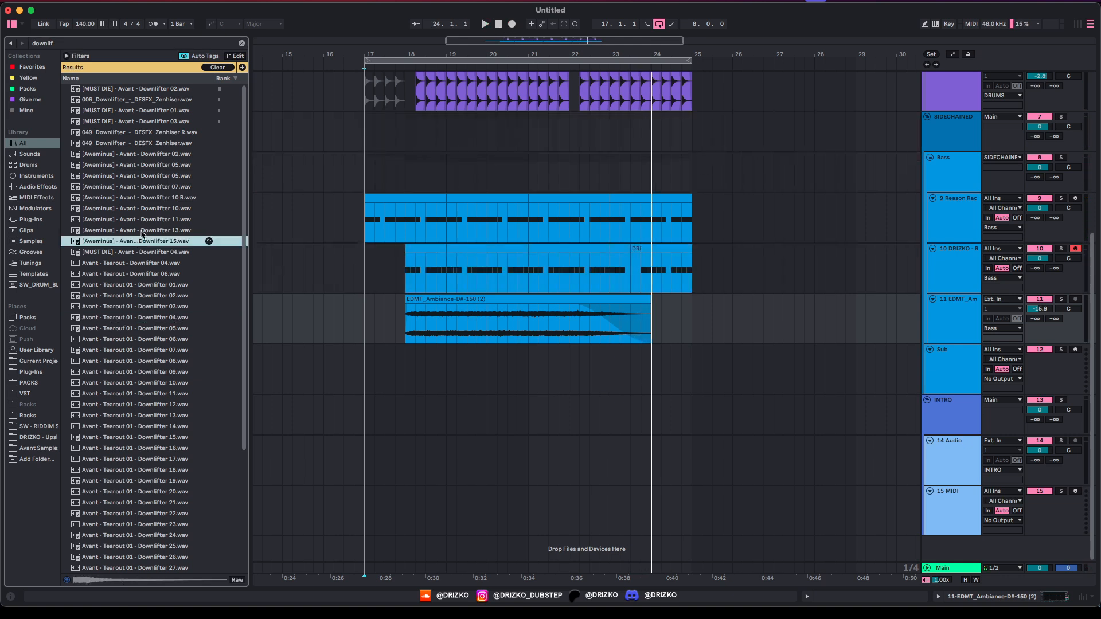
left_click(141, 231)
left_click(142, 220)
left_click(153, 197)
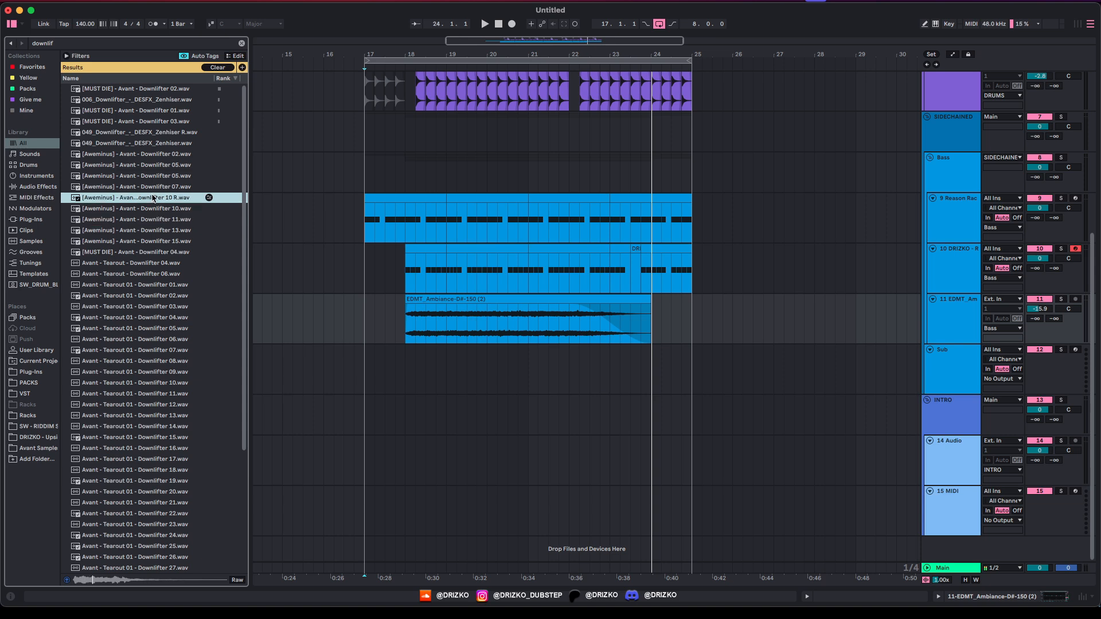
left_click(158, 186)
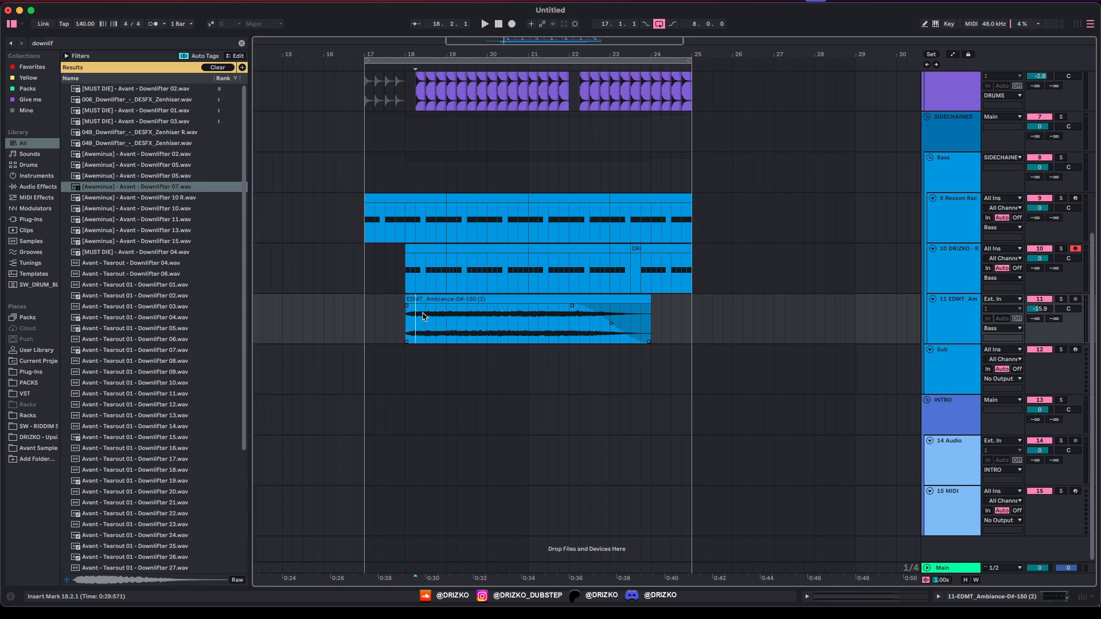
Step: Place Downlifter 07 on a new track 12 before bar 19 and turn it down to -17.8 dB
left_click(421, 318)
key("super+t")
left_click_drag(138, 192, 412, 361)
key("space")
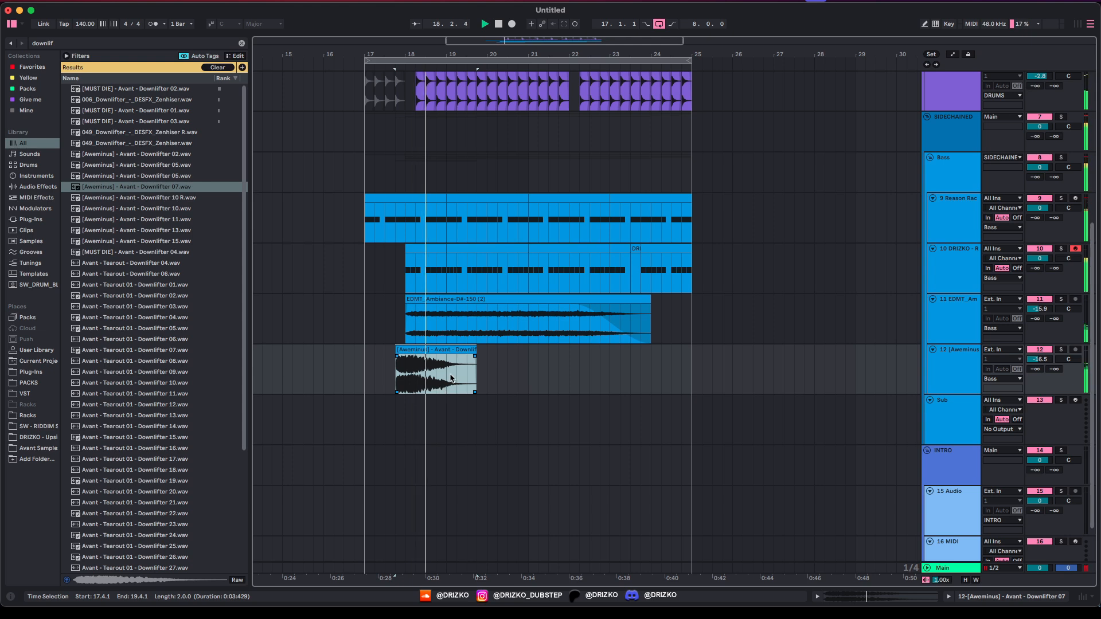
left_click_drag(1035, 362, 1036, 369)
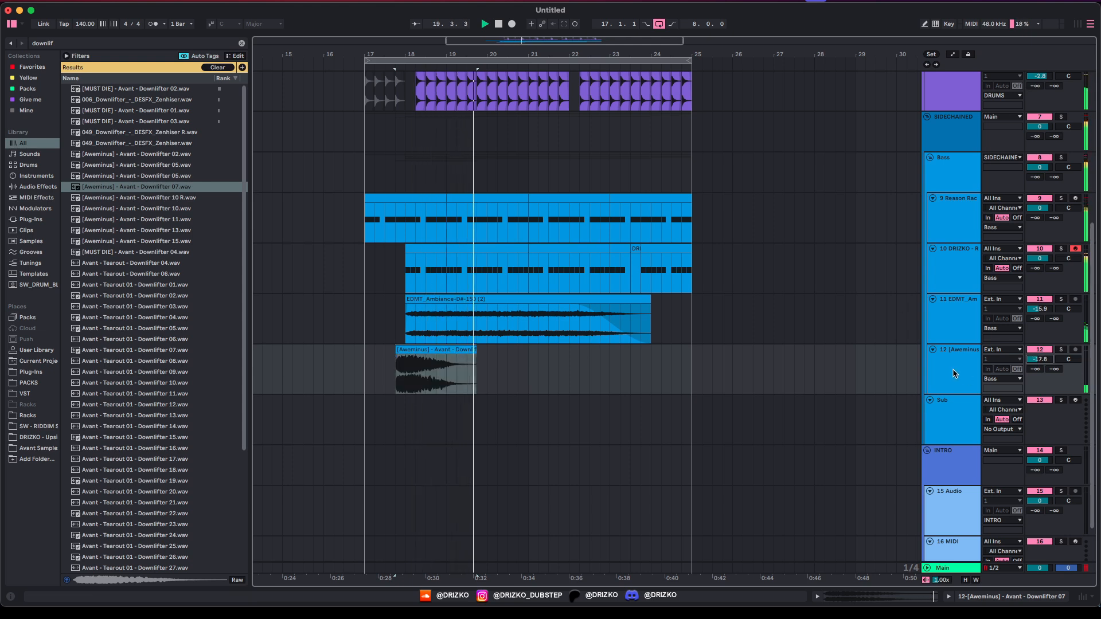
key("super+alt+l")
Step: Add an EQ Eight low cut at about 346 Hz and lower the downlifter track to -19.9 dB
key("super+f")
type("eq")
key("Down")
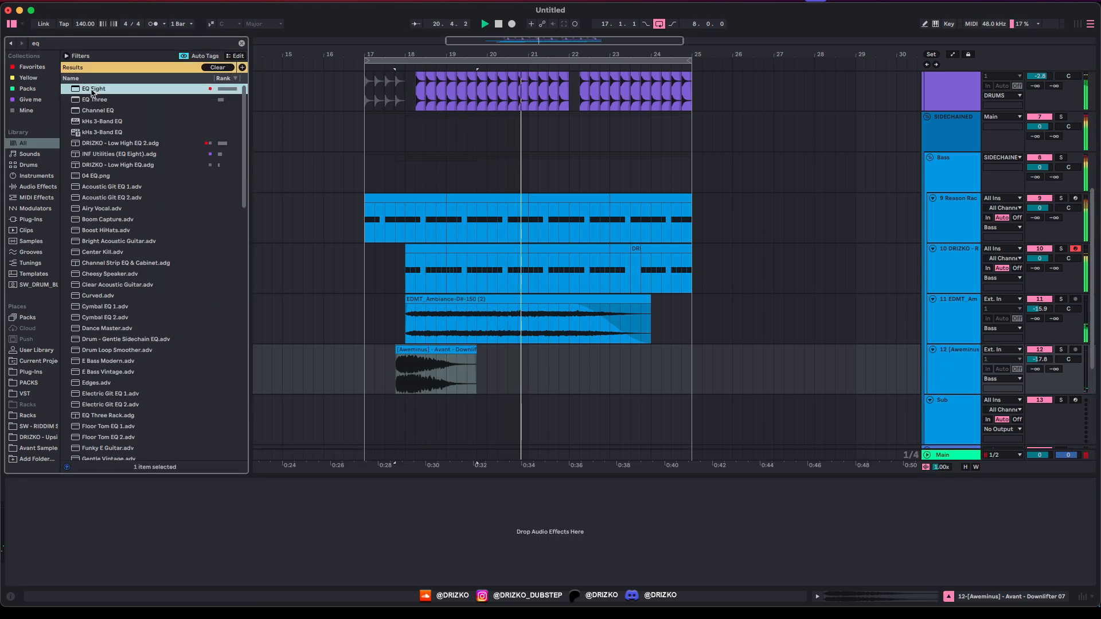
key("Return")
left_click(45, 572)
left_click(47, 506)
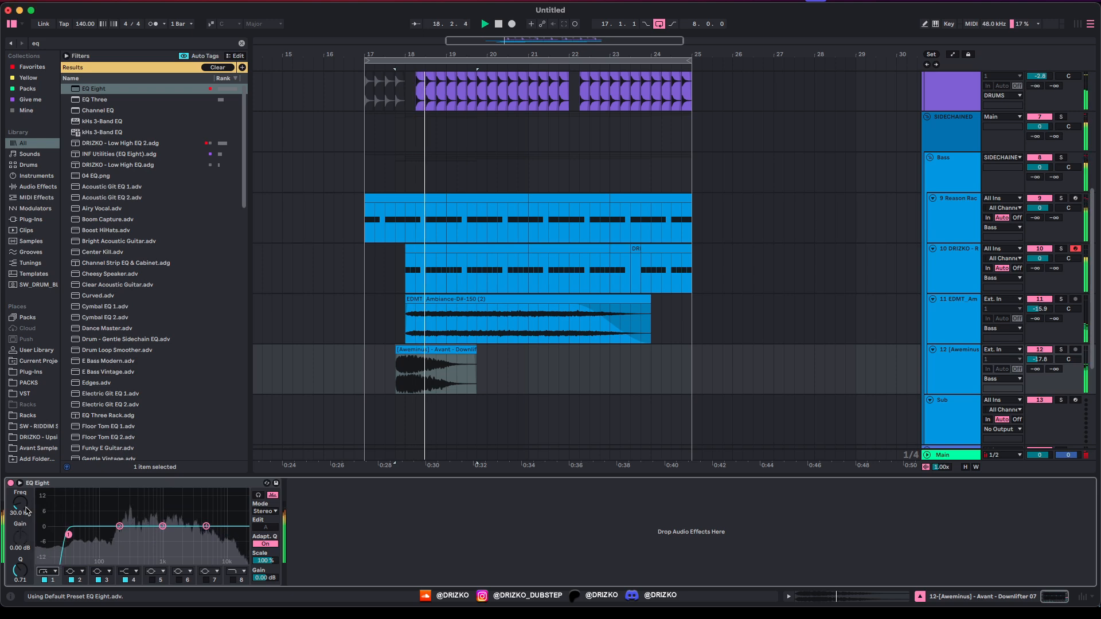
left_click_drag(68, 526, 133, 534)
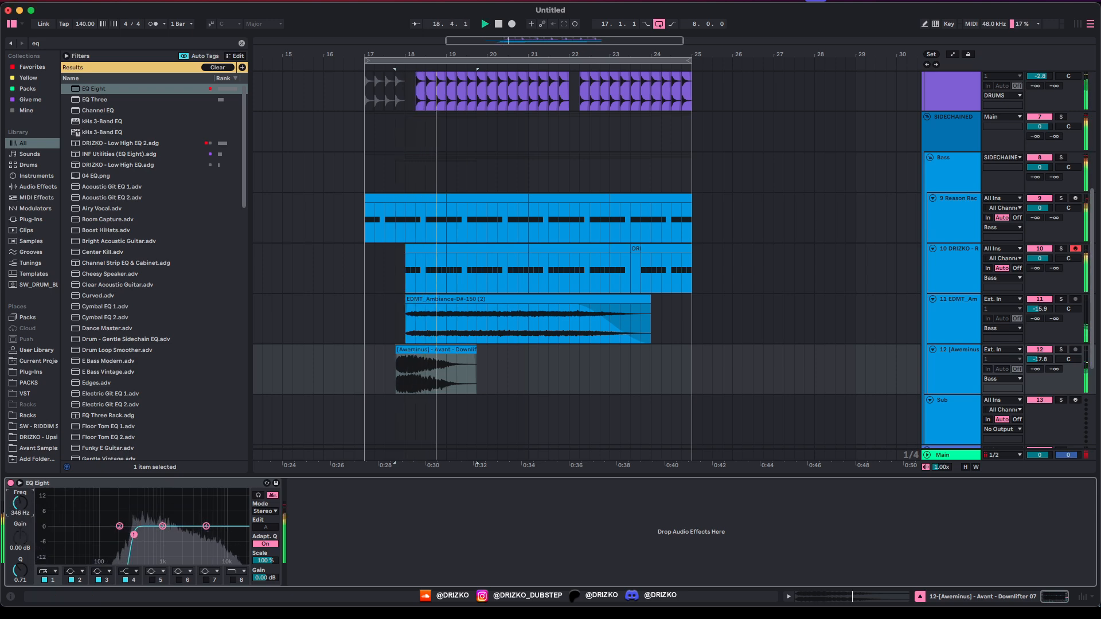
left_click_drag(1035, 359, 1032, 365)
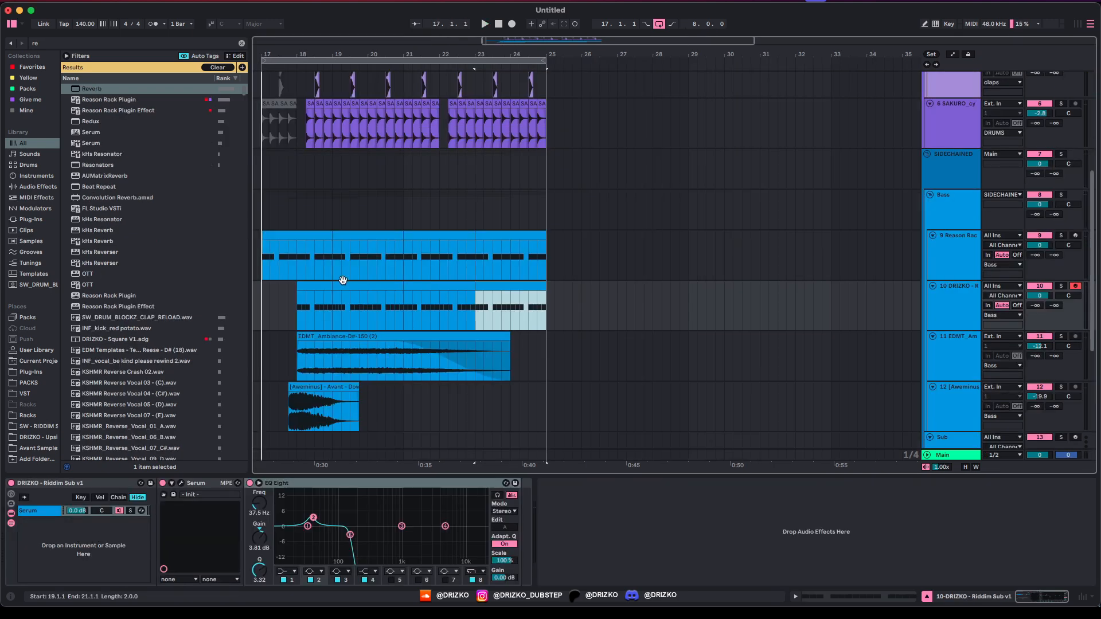
Step: Duplicate the bar 17–25 drop to bars 25–33 across all its tracks
scroll(532, 85, "left", 3)
left_click_drag(377, 257, 651, 264)
key("ctrl+d")
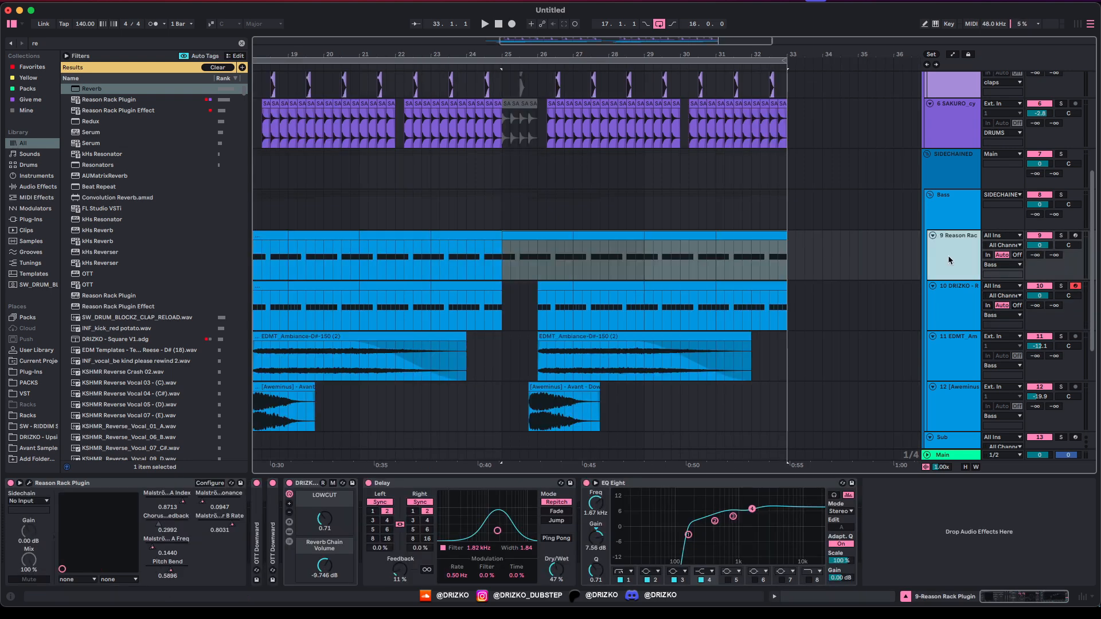
Step: View the Reason Rack bass synth window, then close it and set playback to start in bar 22
left_click(155, 503)
left_click(29, 483)
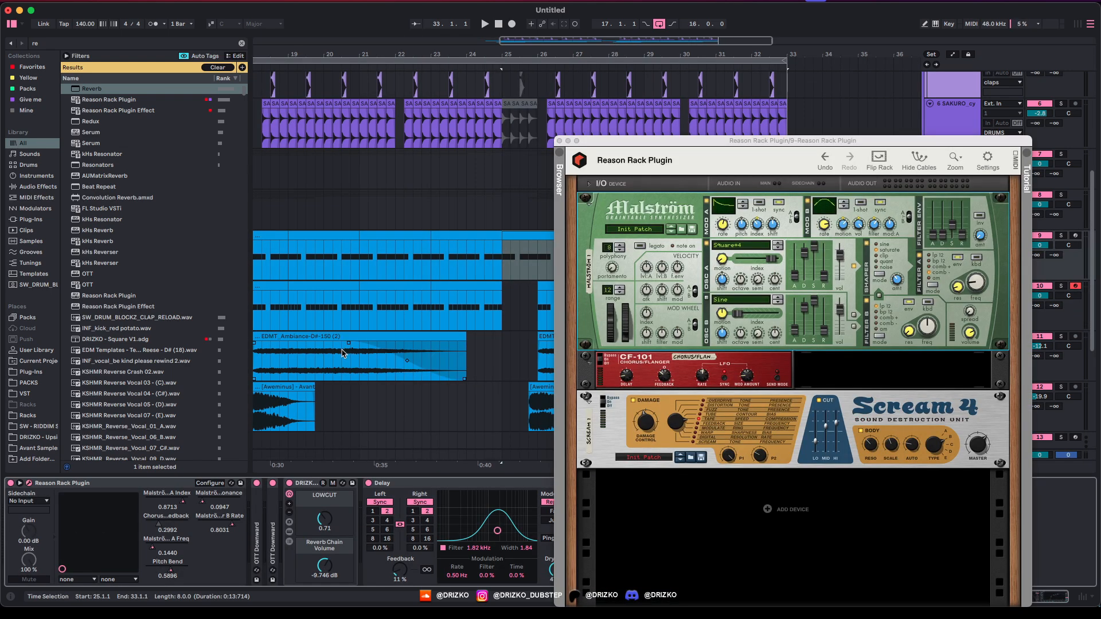
left_click_drag(738, 140, 596, 141)
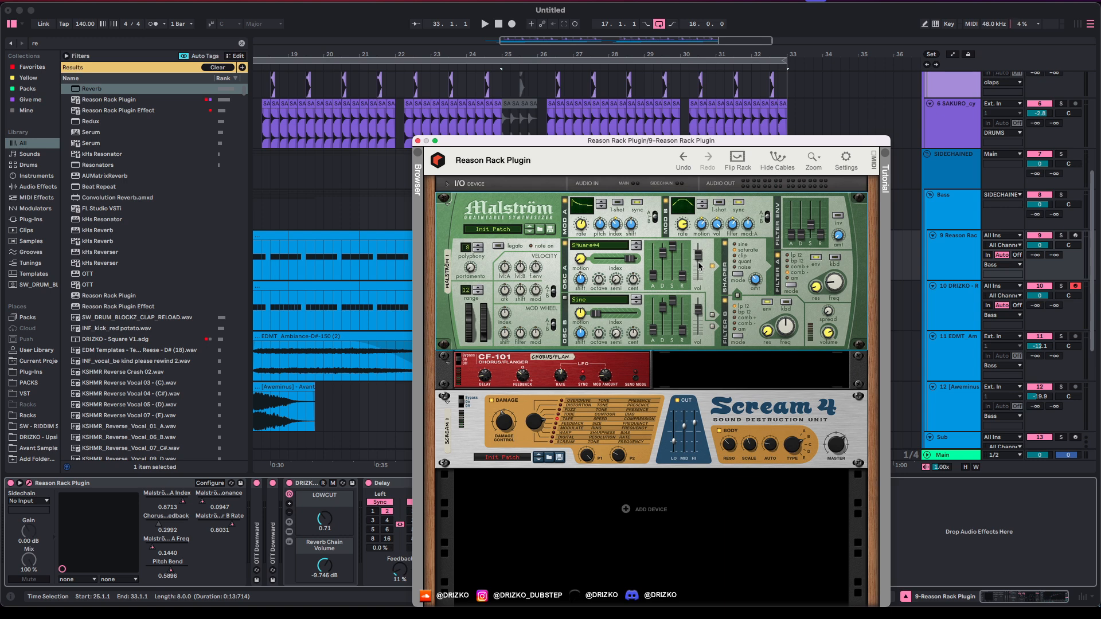
left_click(417, 141)
left_click(419, 145)
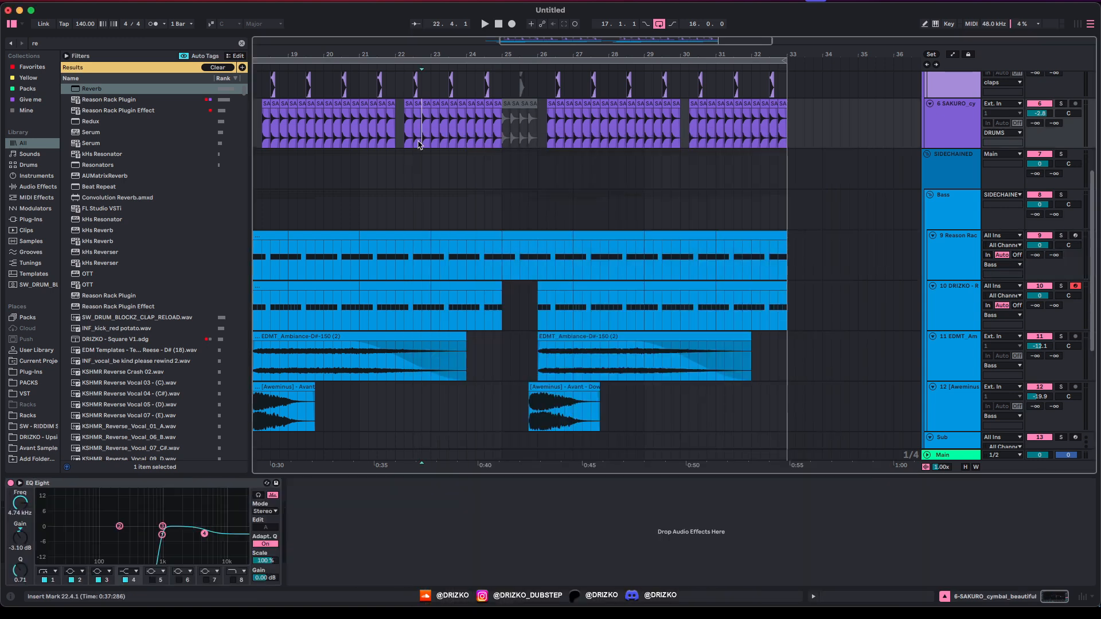
Step: In Automation Mode, raise the Malström automation breakpoint at 25.1.1 on the bass track
key("a")
key("space")
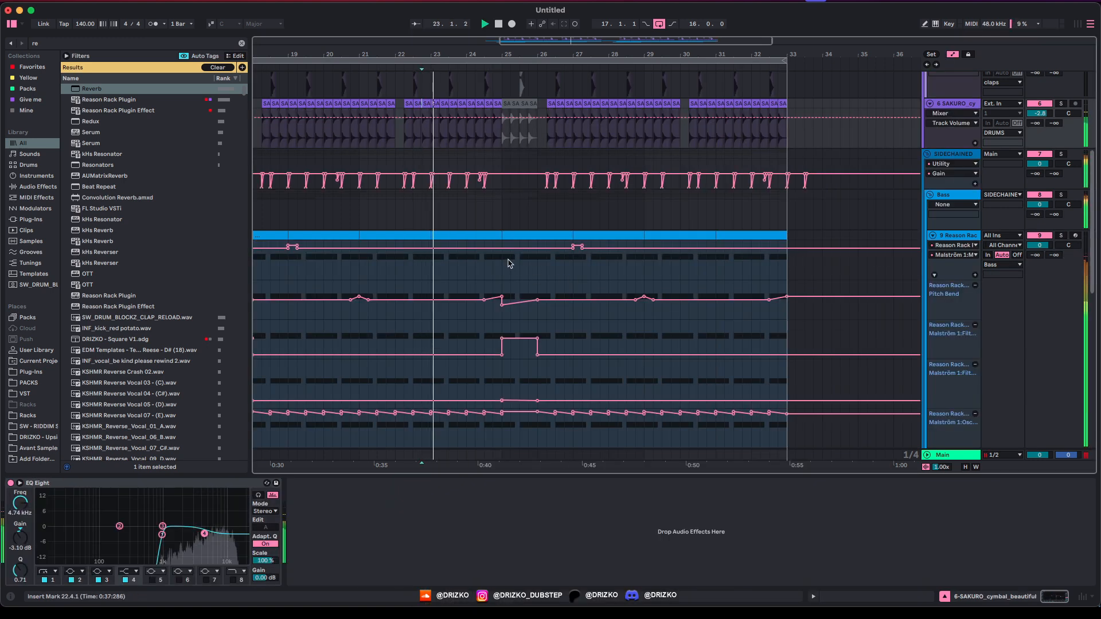
left_click(505, 262)
left_click(506, 263)
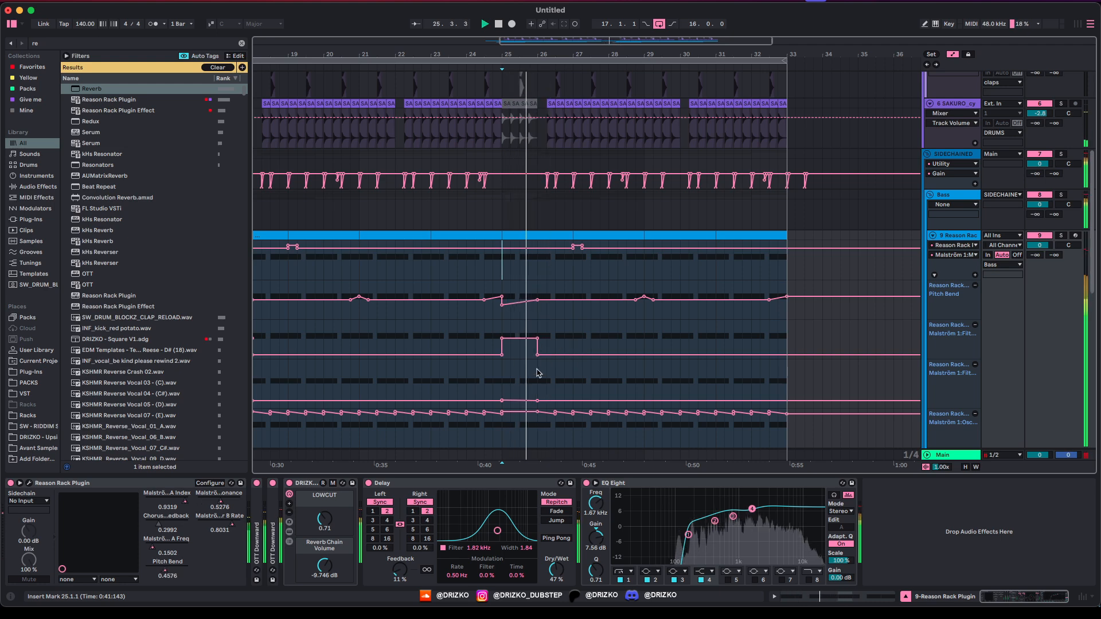
left_click_drag(536, 403, 537, 394)
Step: Fill bar 26 with extra E0 notes in the Reason bass and Riddim Sub clips, then play from bar 25
scroll(538, 366, "down", 5)
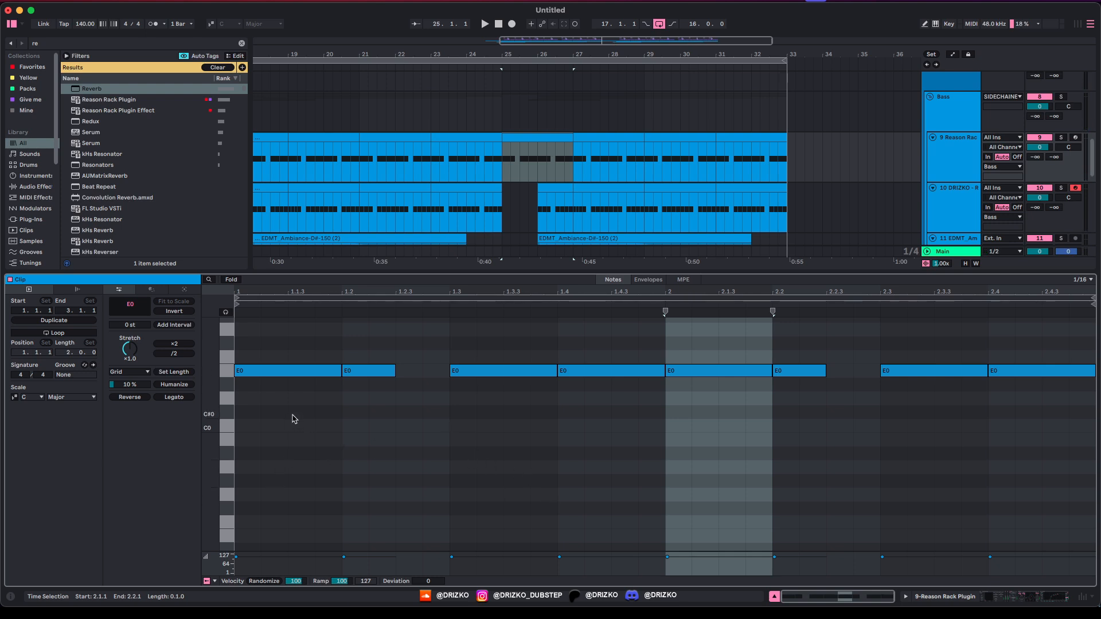
key("space")
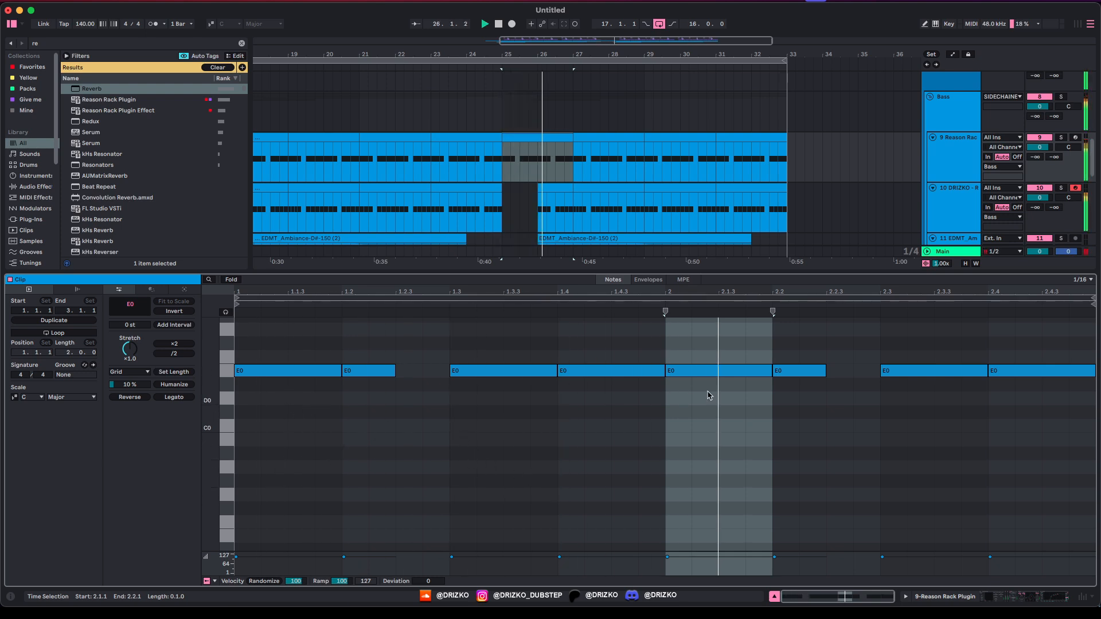
double_click(853, 371)
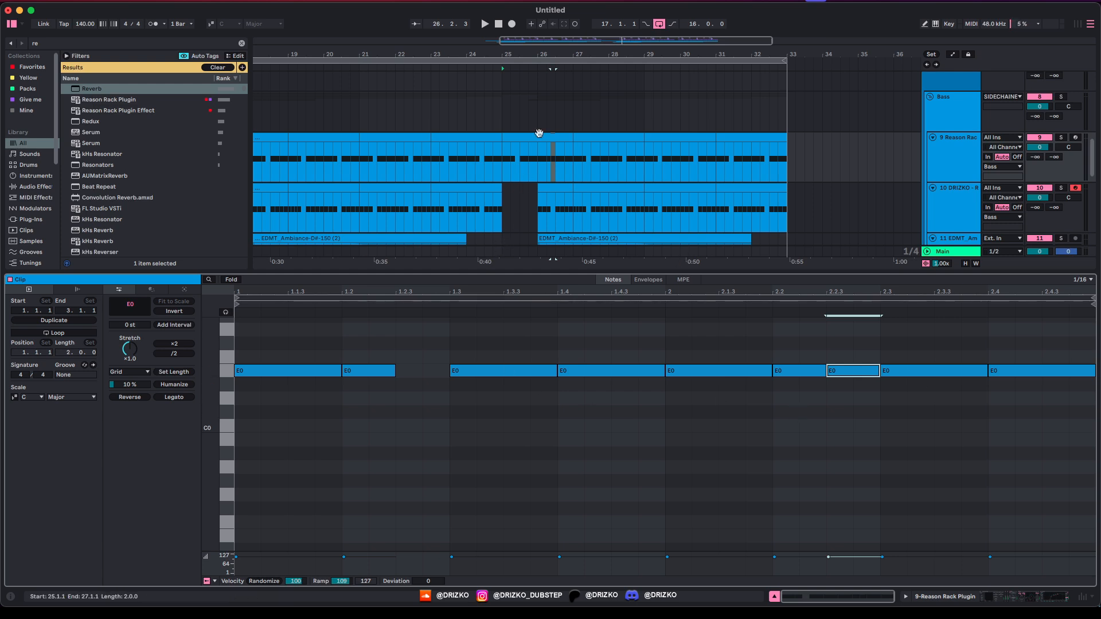
left_click_drag(538, 173, 571, 175)
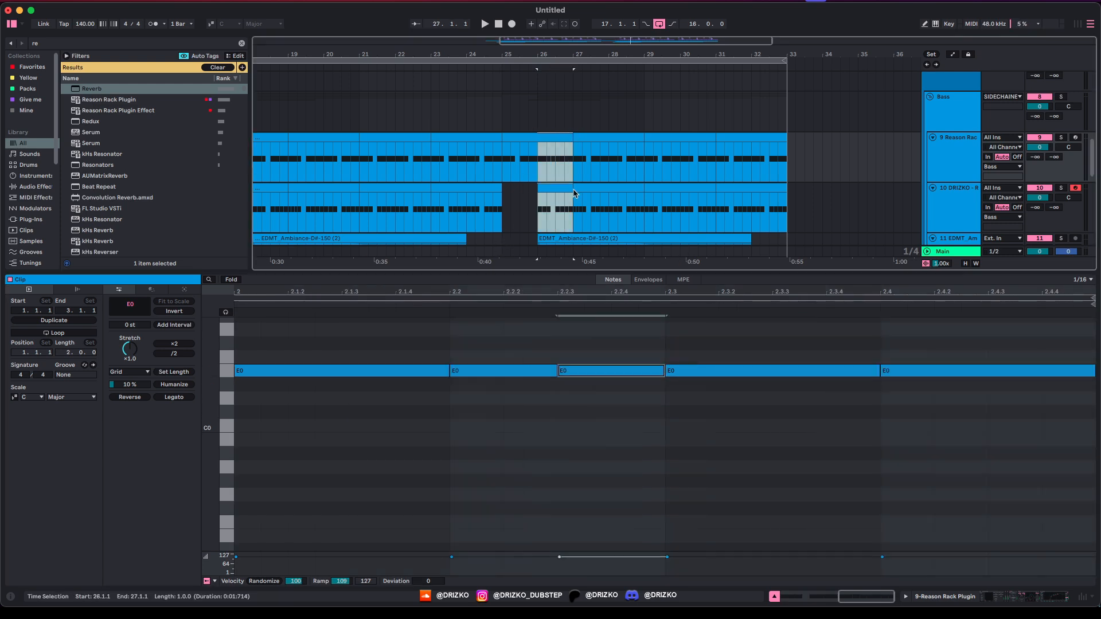
left_click(560, 188)
left_click_drag(545, 507, 521, 505)
key("super+d")
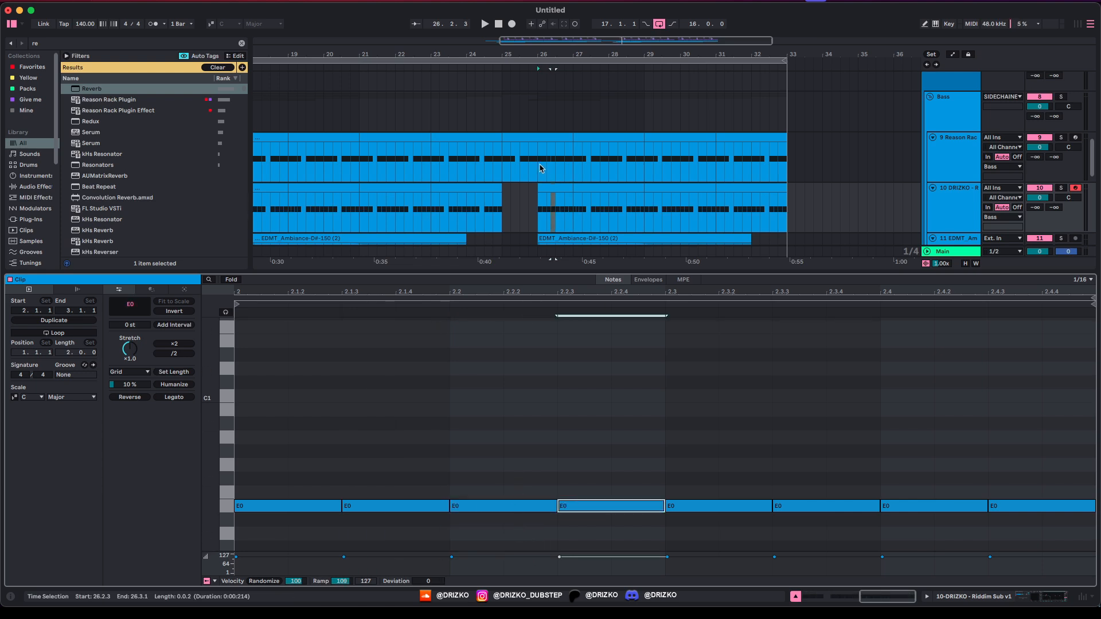
left_click_drag(539, 168, 572, 213)
key("Right")
key("Right")
key("Right")
key("Right")
key("Right")
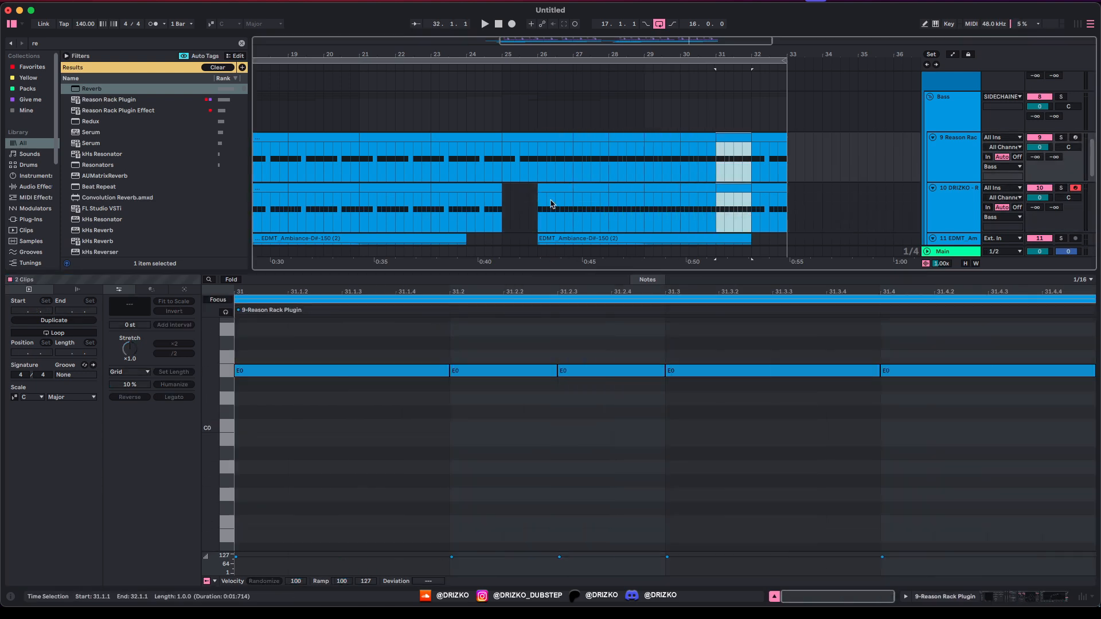
left_click(503, 163)
key("space")
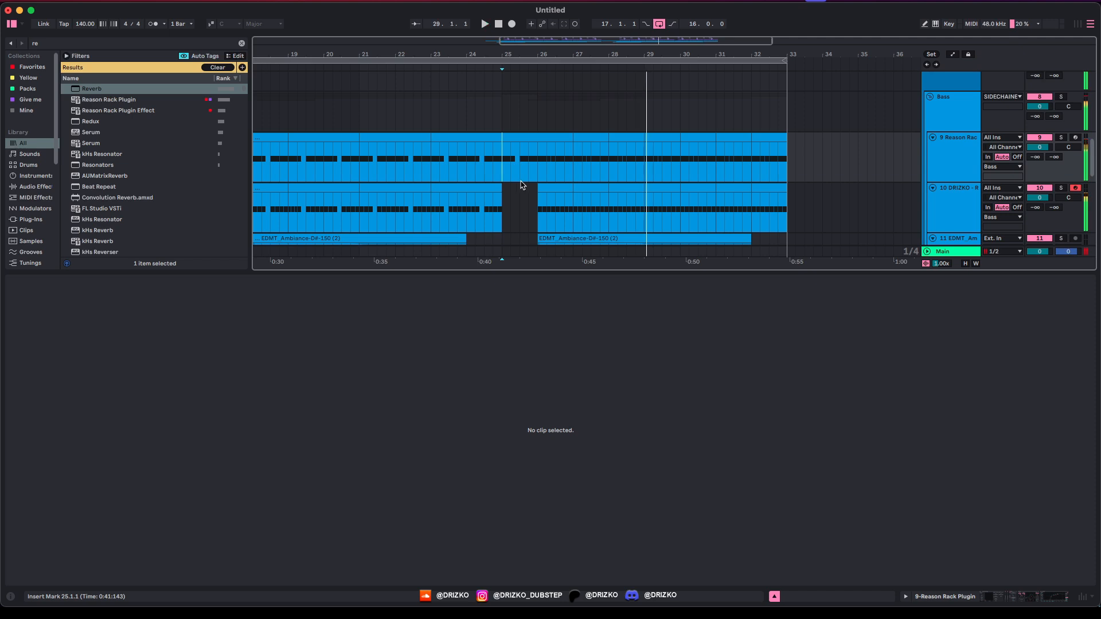
Step: Cut a gap at bar 29 by trimming the bass E0 notes and deleting the Riddim Sub note at 2.1.3
left_click(649, 163)
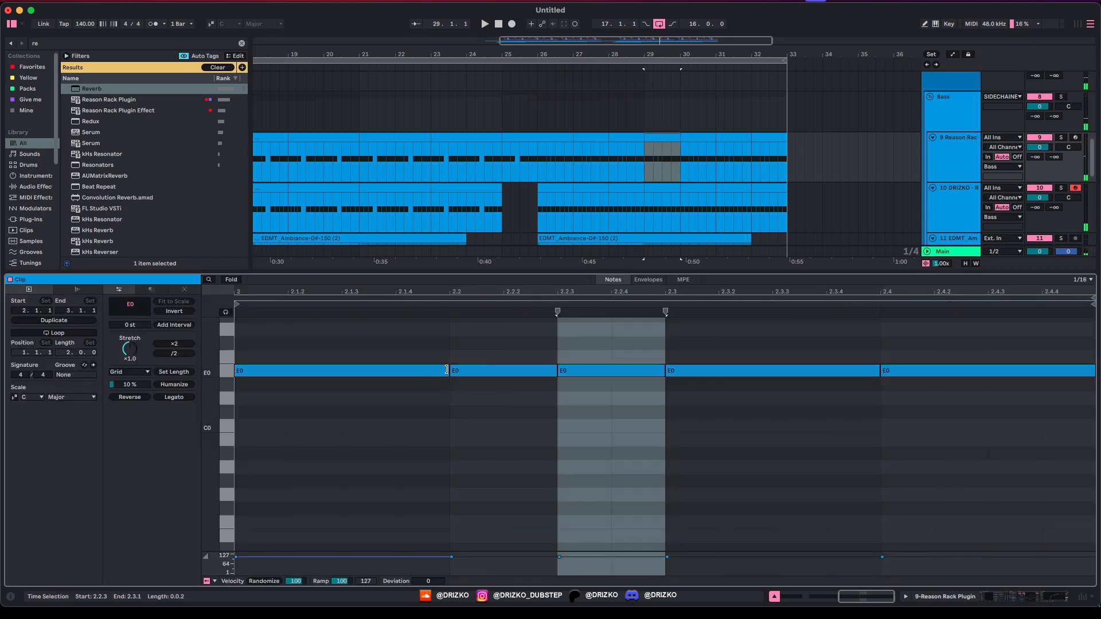
left_click_drag(447, 369, 374, 373)
left_click_drag(447, 375, 363, 372)
left_click(649, 188)
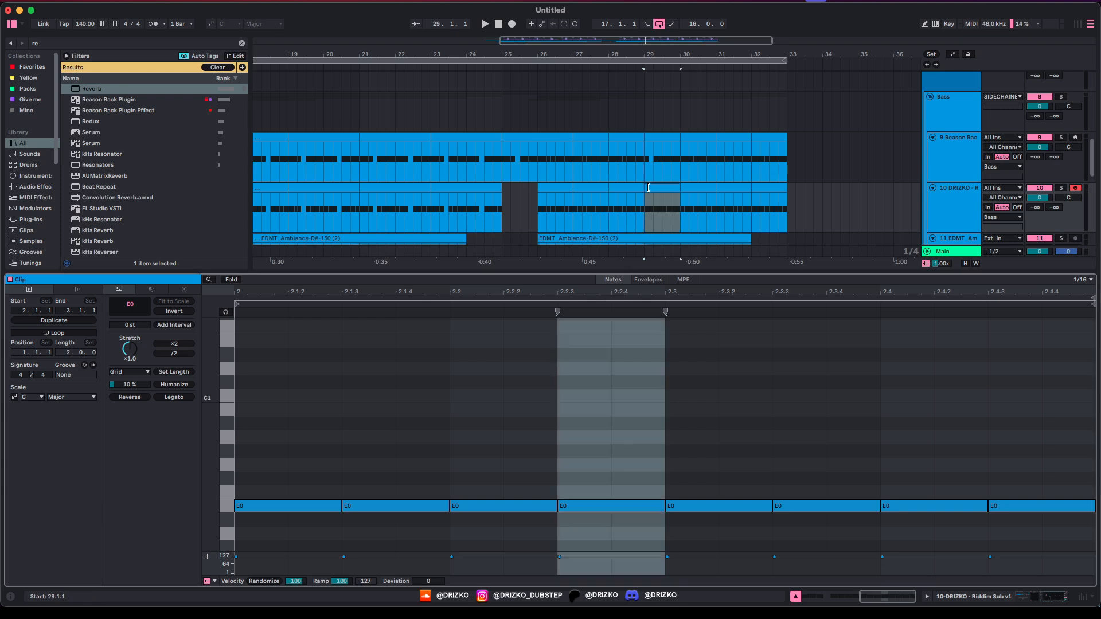
double_click(386, 507)
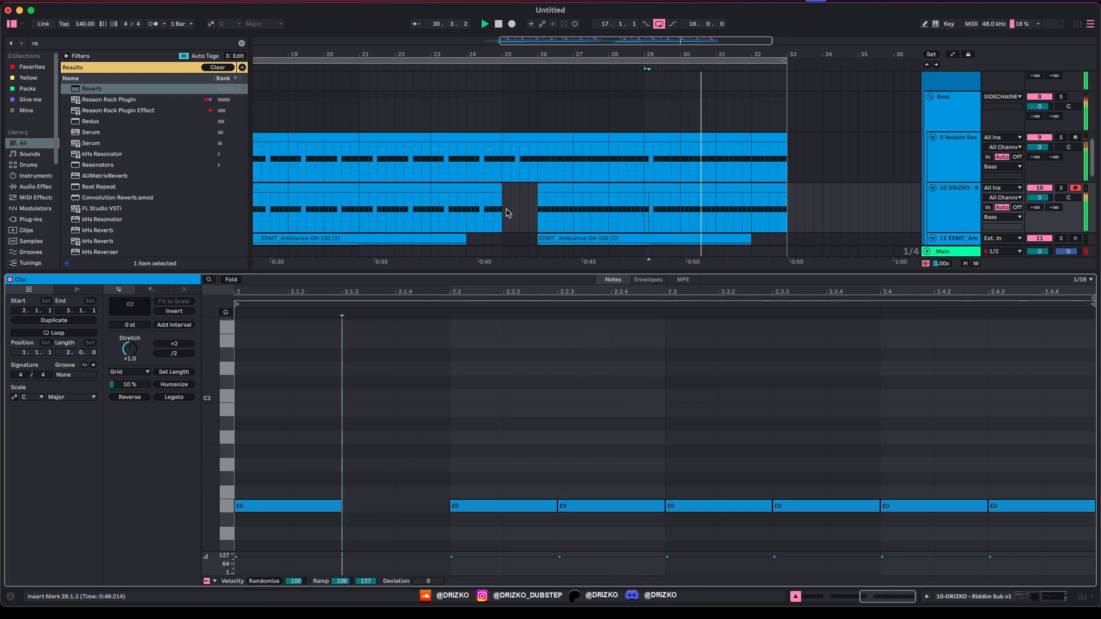
key("a")
left_click(654, 184)
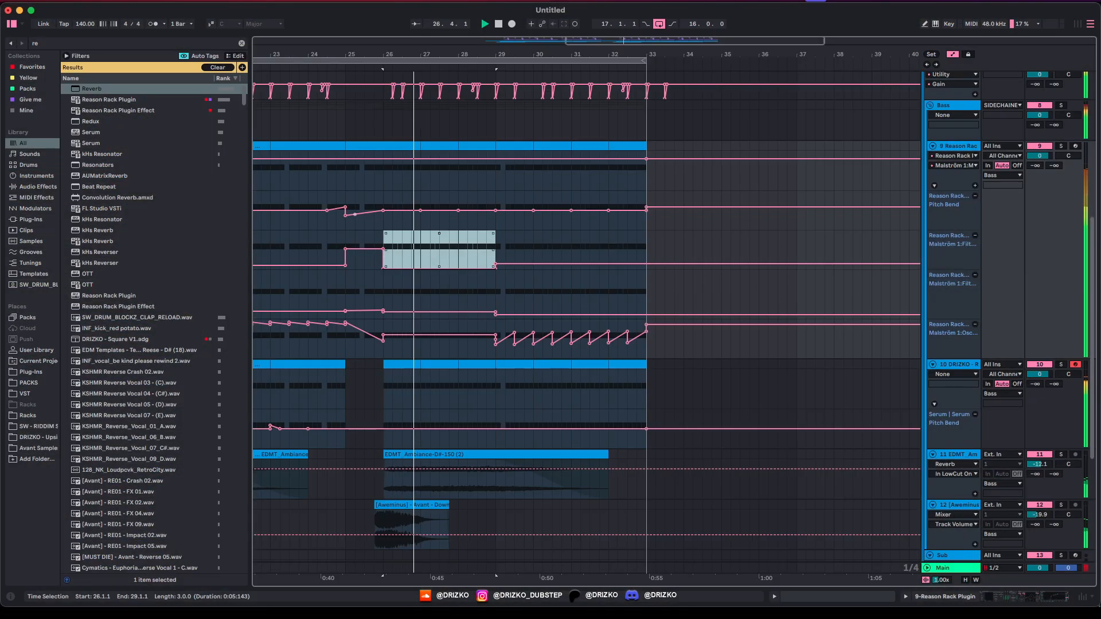
Step: Leave the bass automation flat at 0.1375 from bar 26 to 29, hide automation, and open the Reason Rack window
left_click(416, 312)
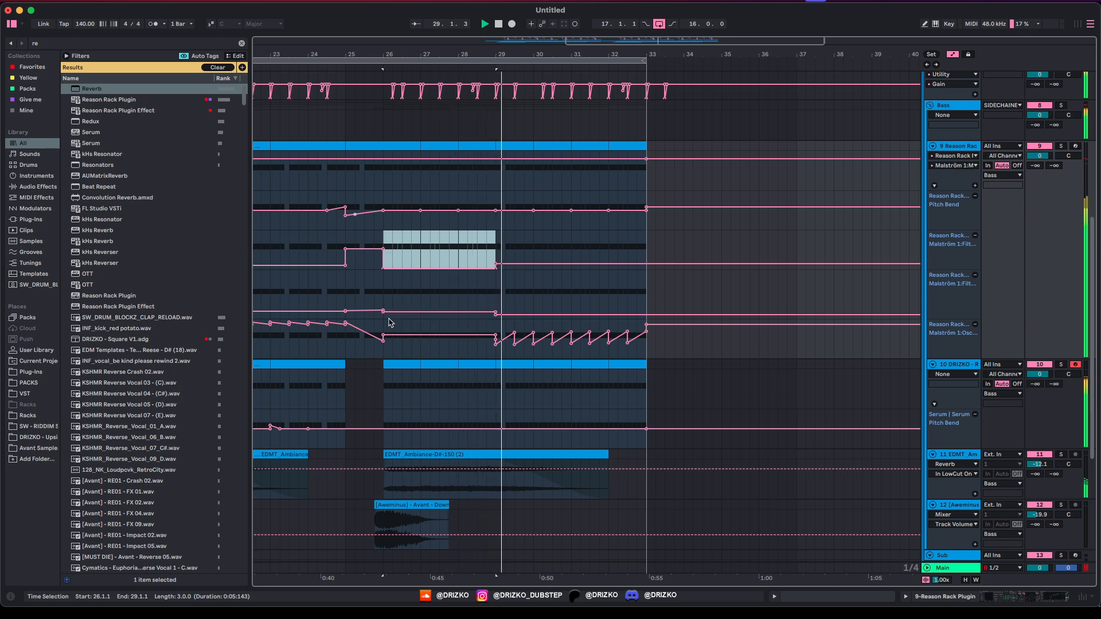
key("a")
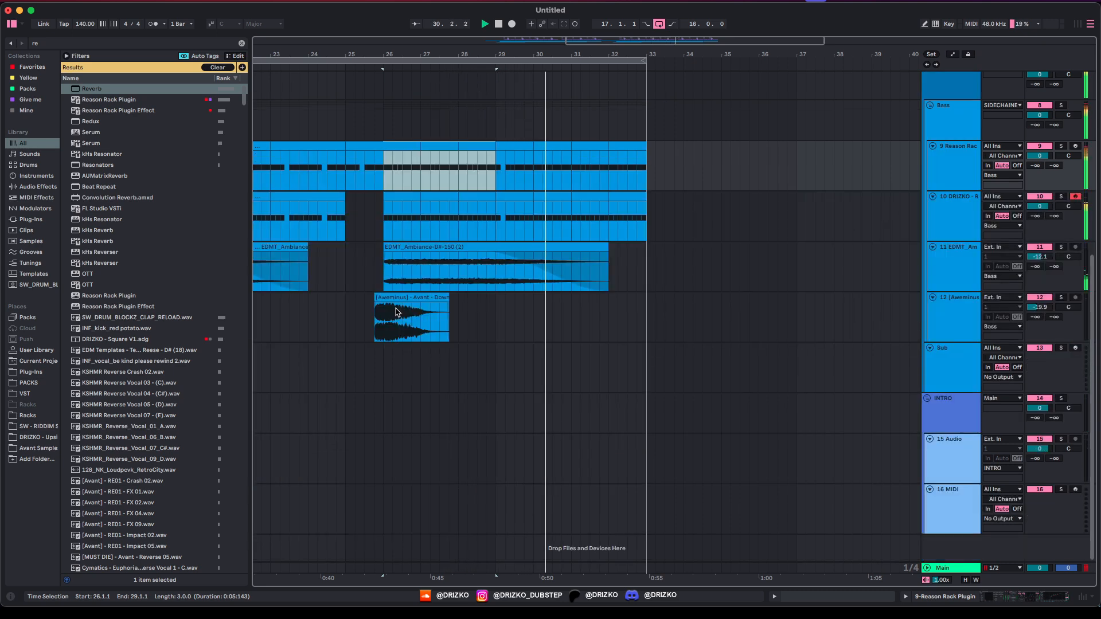
double_click(955, 166)
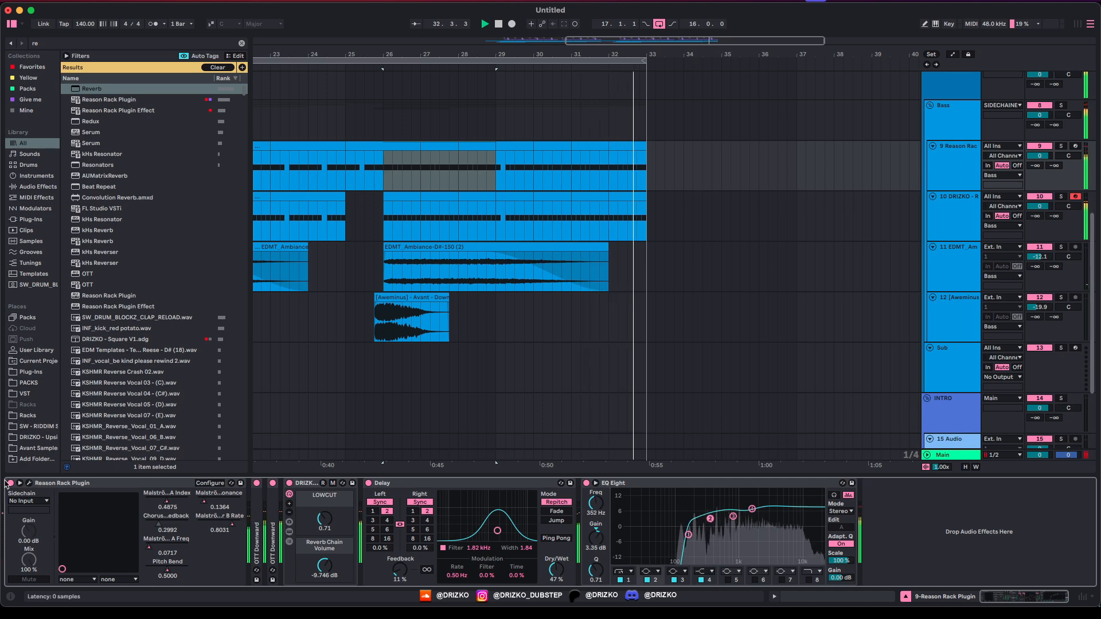
left_click(29, 484)
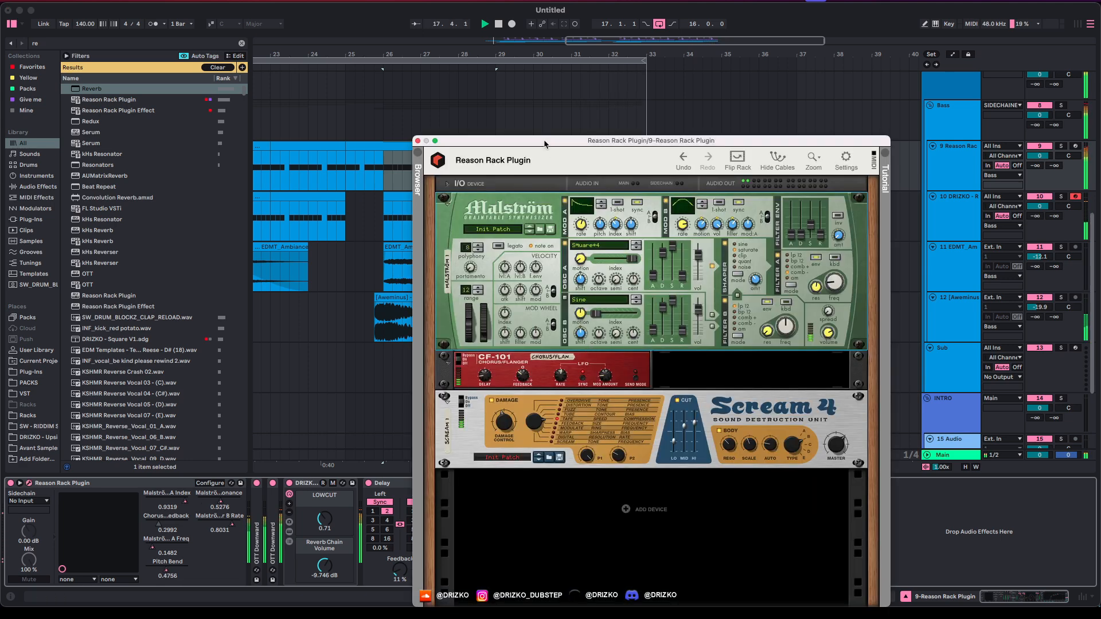
left_click_drag(424, 136, 487, 121)
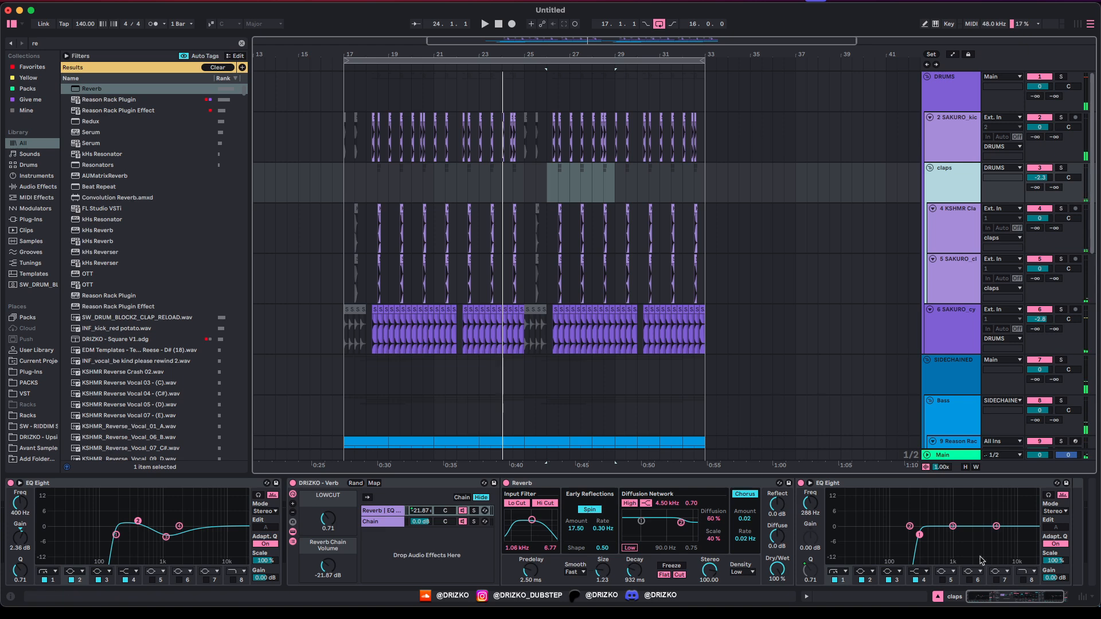
Step: Add a Reverb after the EQ Eight at the end of the claps group's chain and audition it
scroll(1009, 551, "right", 2)
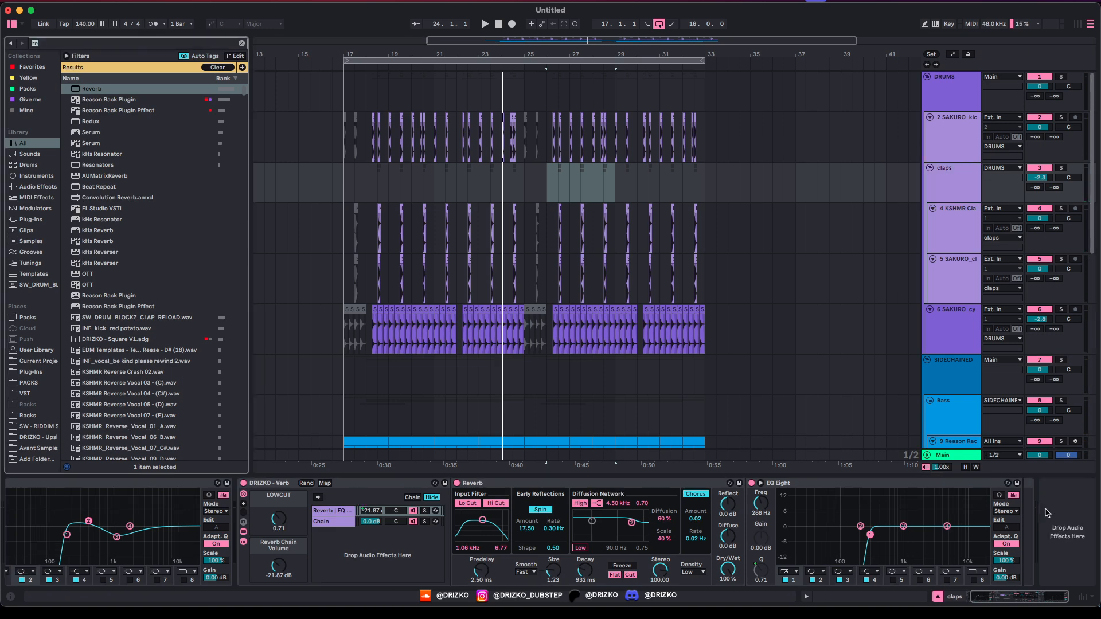
type("ver")
key("Return")
key("space")
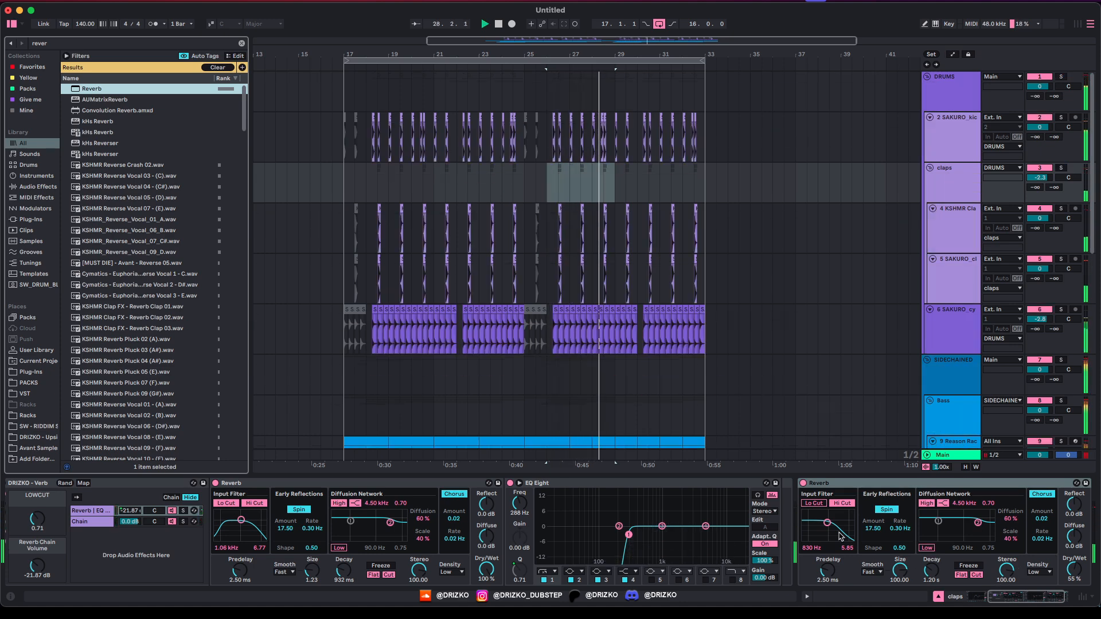
double_click(825, 483)
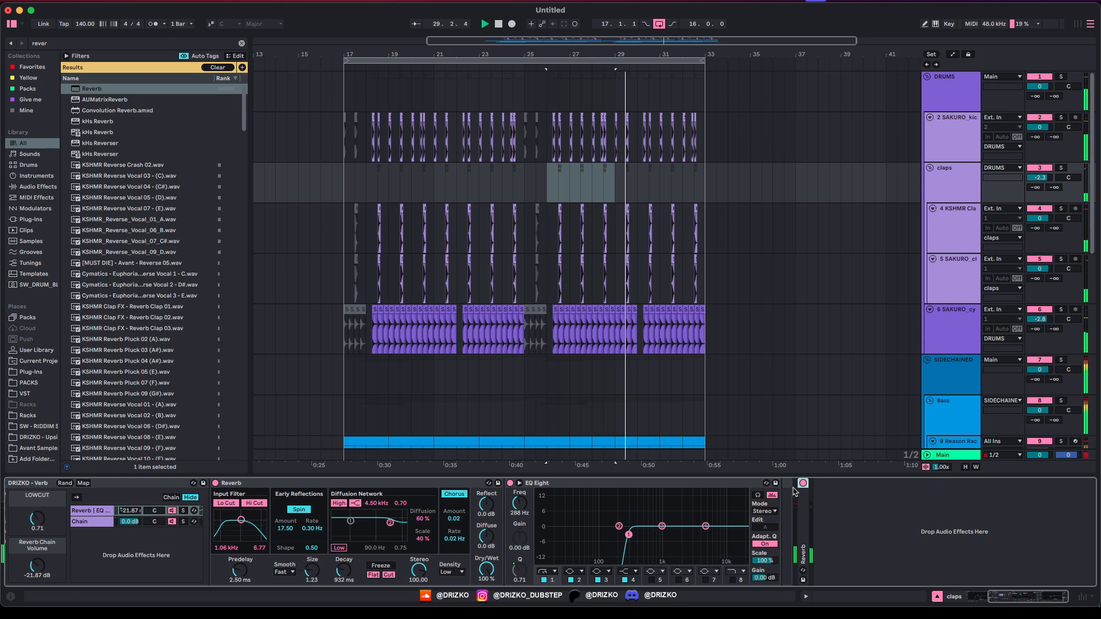
Step: Select the Reason Rack bass track to view its Reason Rack, Delay and EQ Eight chain
scroll(700, 331, "down", 1)
scroll(700, 330, "down", 5)
left_click(342, 285)
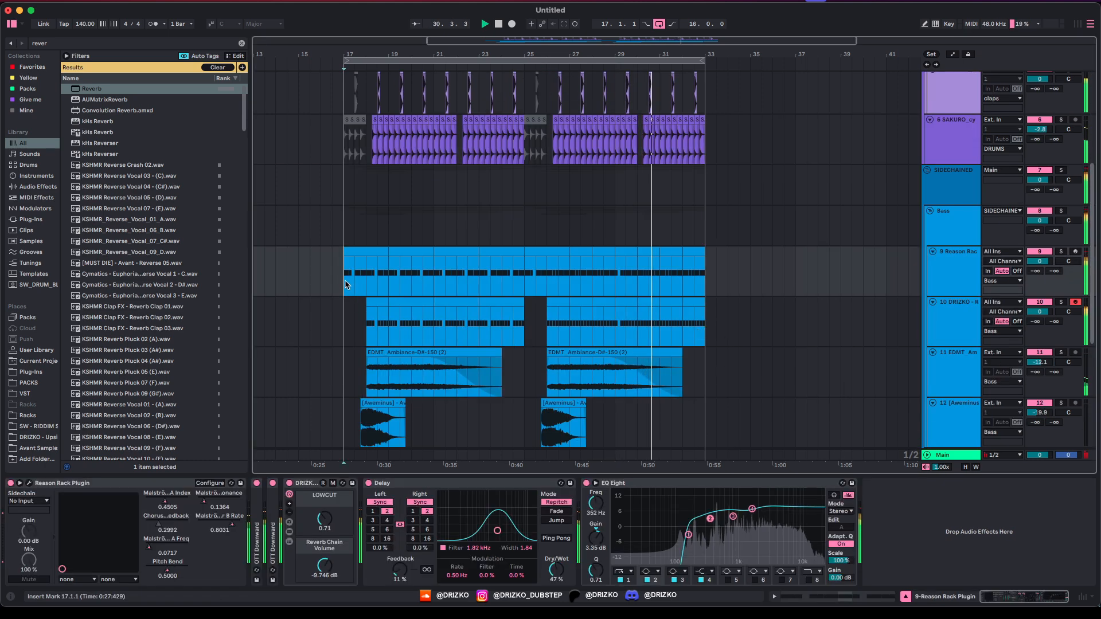
Step: Search for 'predrop' samples, audition a few, and refine the search to 'predrop vocal'
key("super+f")
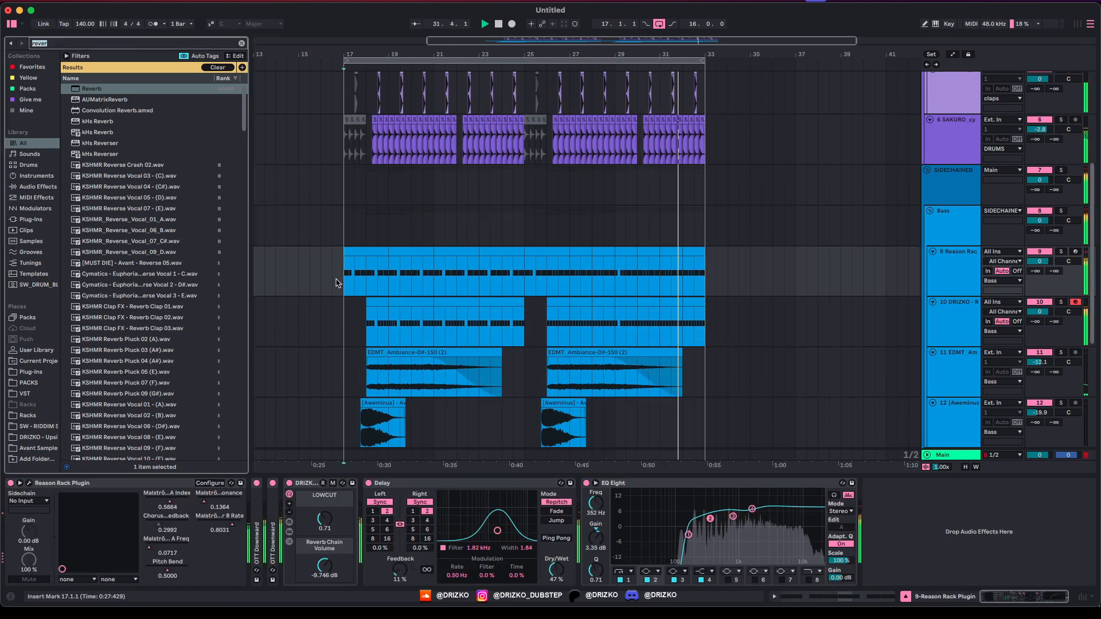
type("predrop")
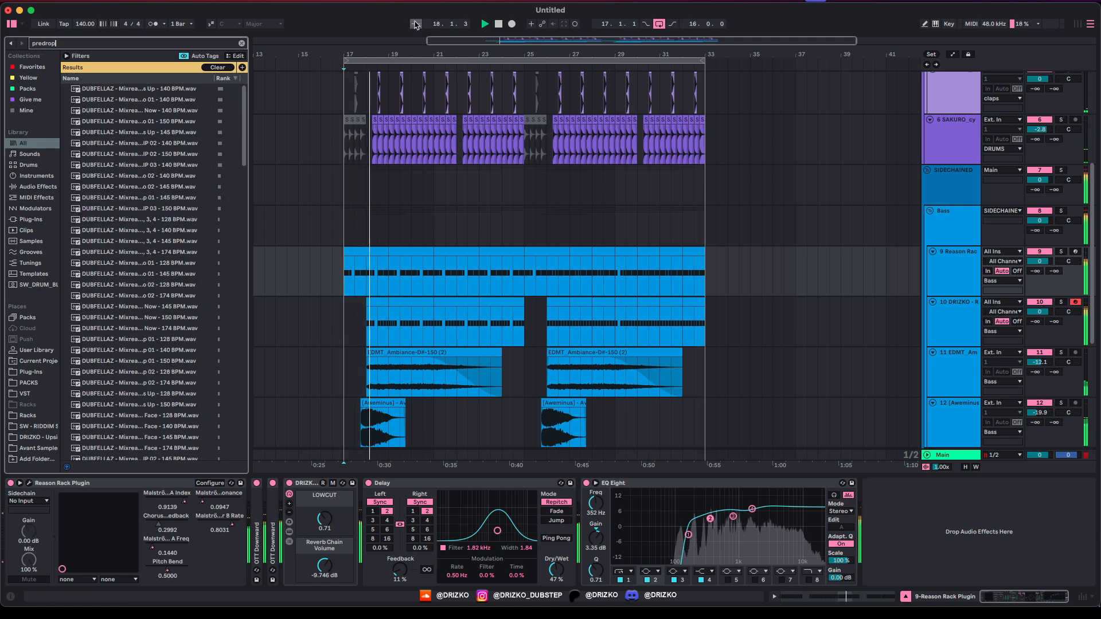
scroll(113, 276, "down", 6)
scroll(113, 276, "down", 6)
left_click(114, 285)
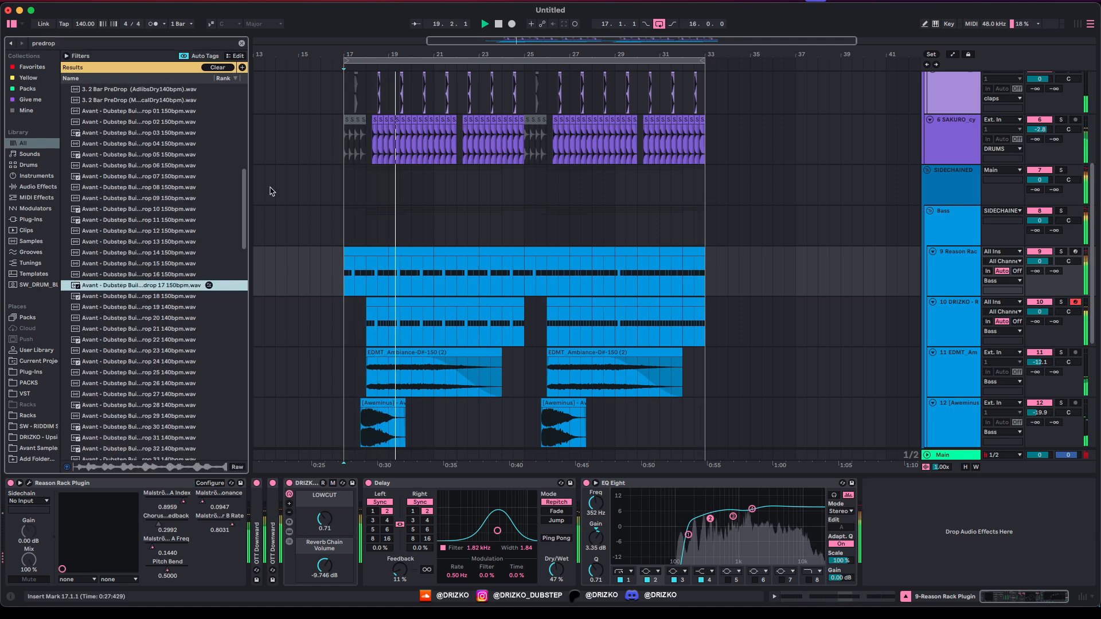
key("Down")
key("Down")
key("Down")
key("Down")
key("Down")
key("Down")
key("Down")
key("Down")
key("Down")
key("Down")
key("Down")
key("Down")
key("Down")
key("Down")
key("Down")
key("Down")
key("Down")
key("Down")
key("Down")
key("Down")
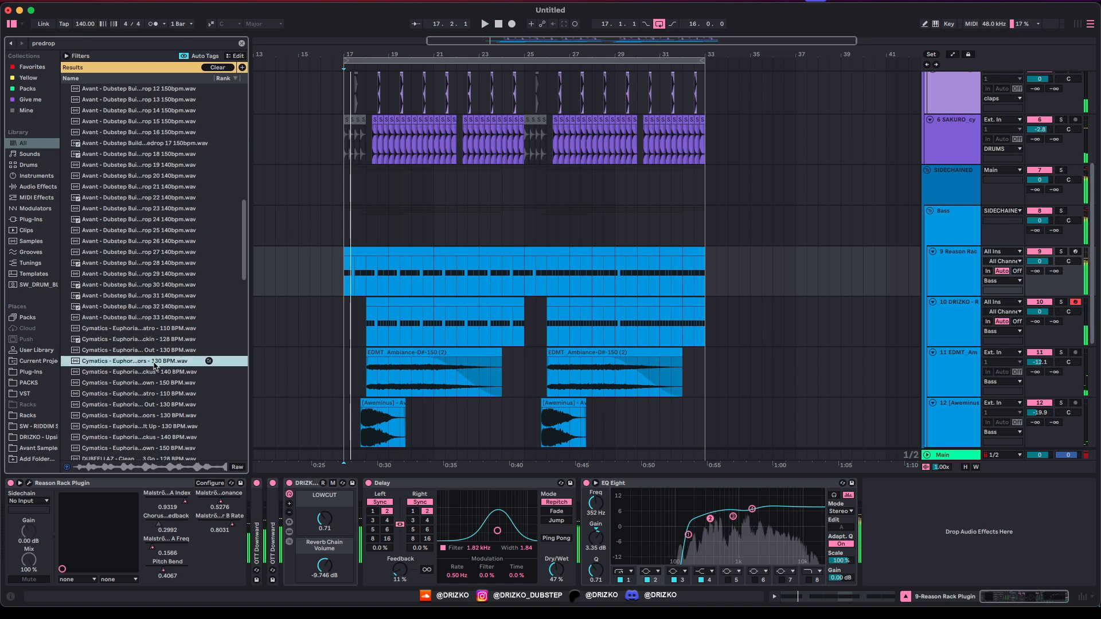
left_click(119, 46)
type("predrop vocal")
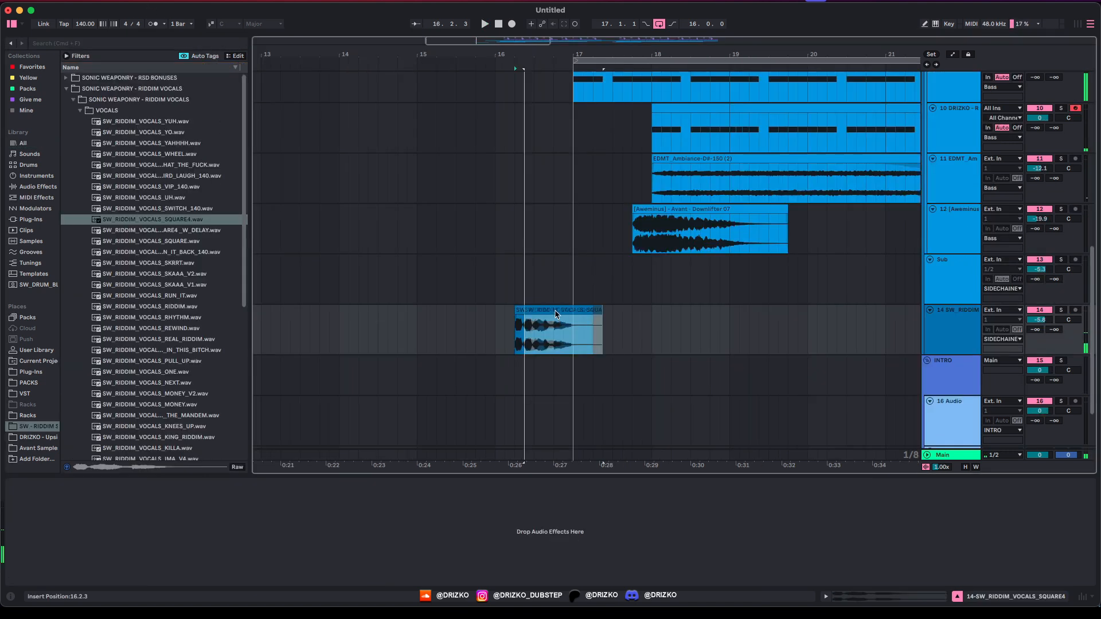
Step: Place SW_RIDDIM_VOCALS_SQUARE4 on track 14 just before bar 17, then select the Bass group
left_click(505, 334)
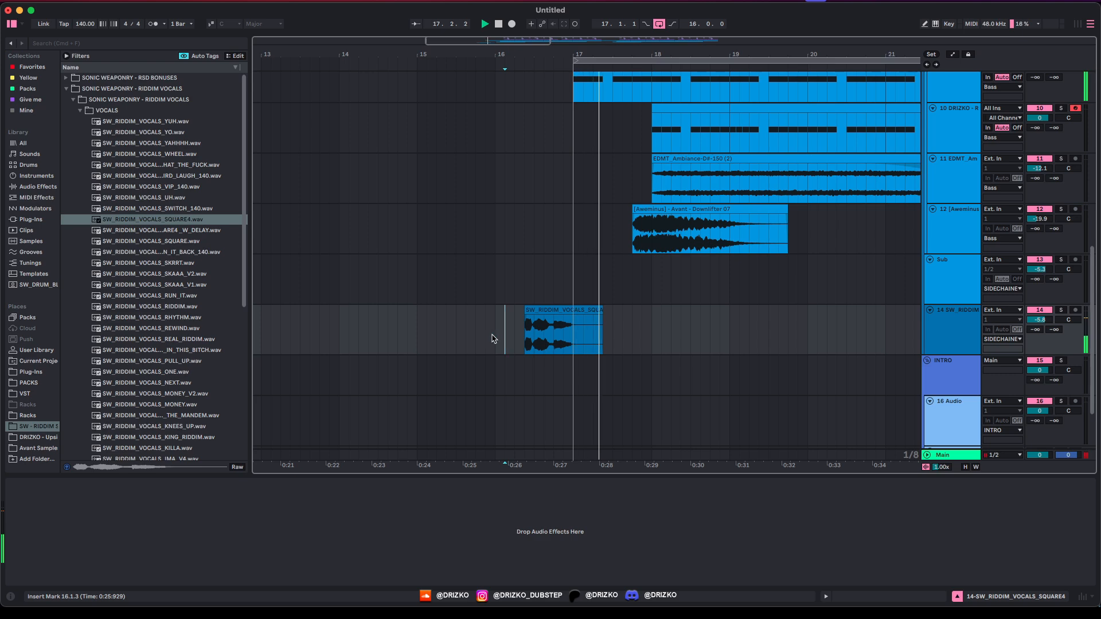
scroll(693, 312, "up", 5)
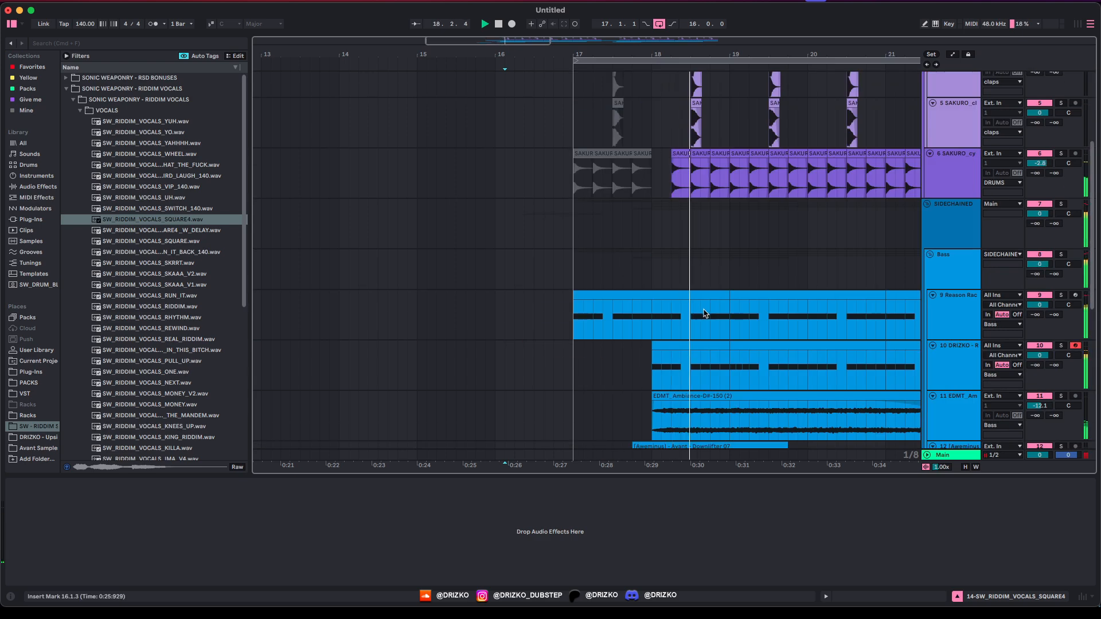
left_click(941, 317)
left_click(944, 288)
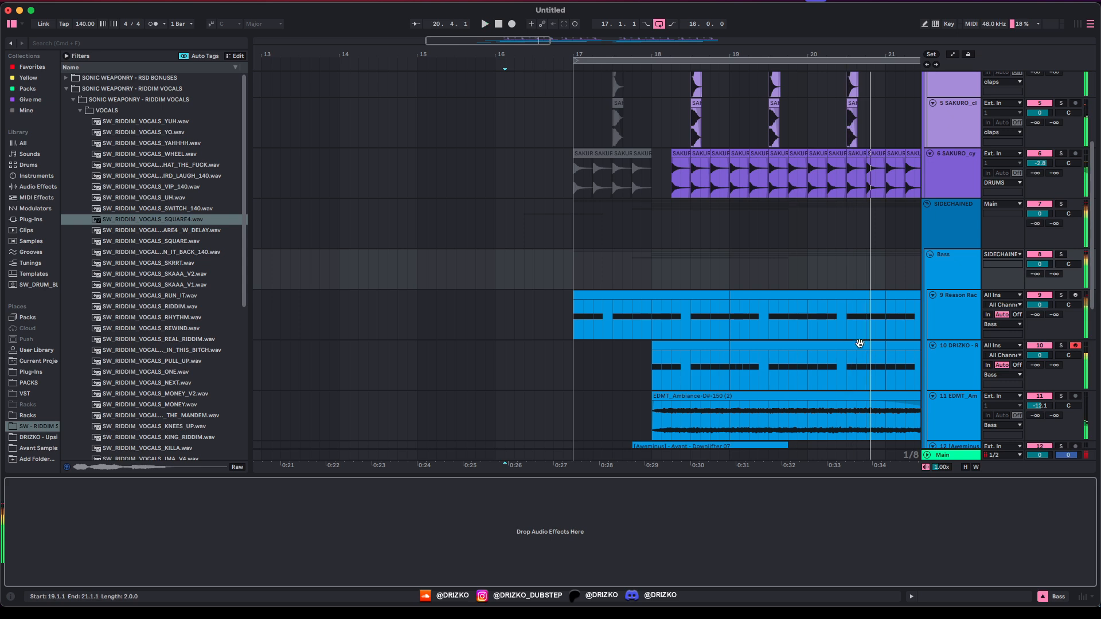
Step: Load OTT Downward onto the Bass group and listen to the compressed bass
key("super+f")
type("ott")
key("Down")
key("Down")
key("Down")
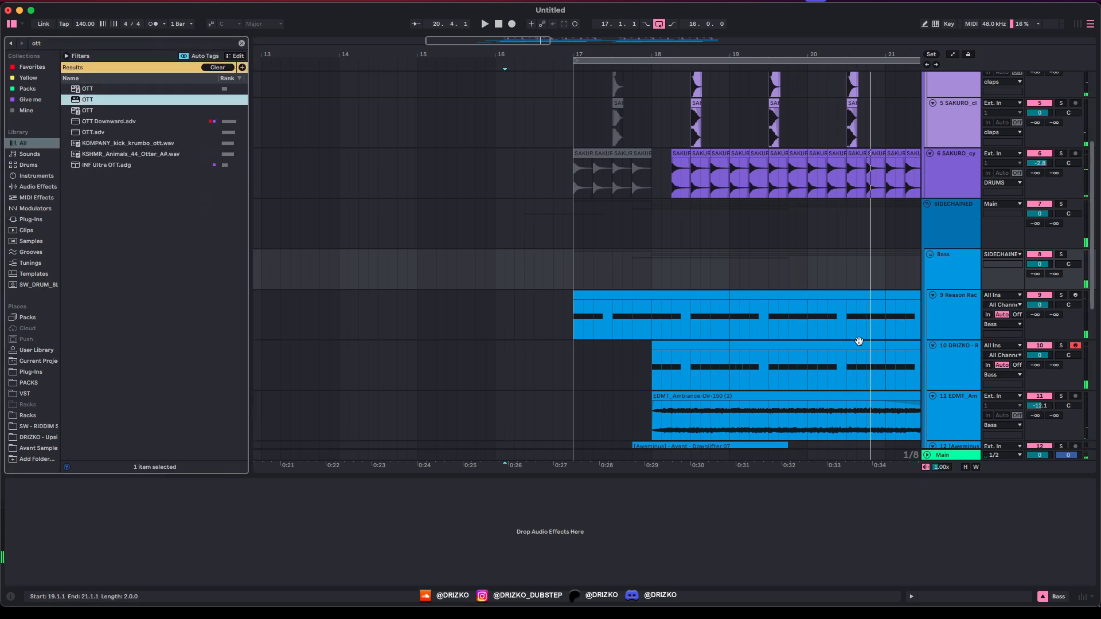
key("Return")
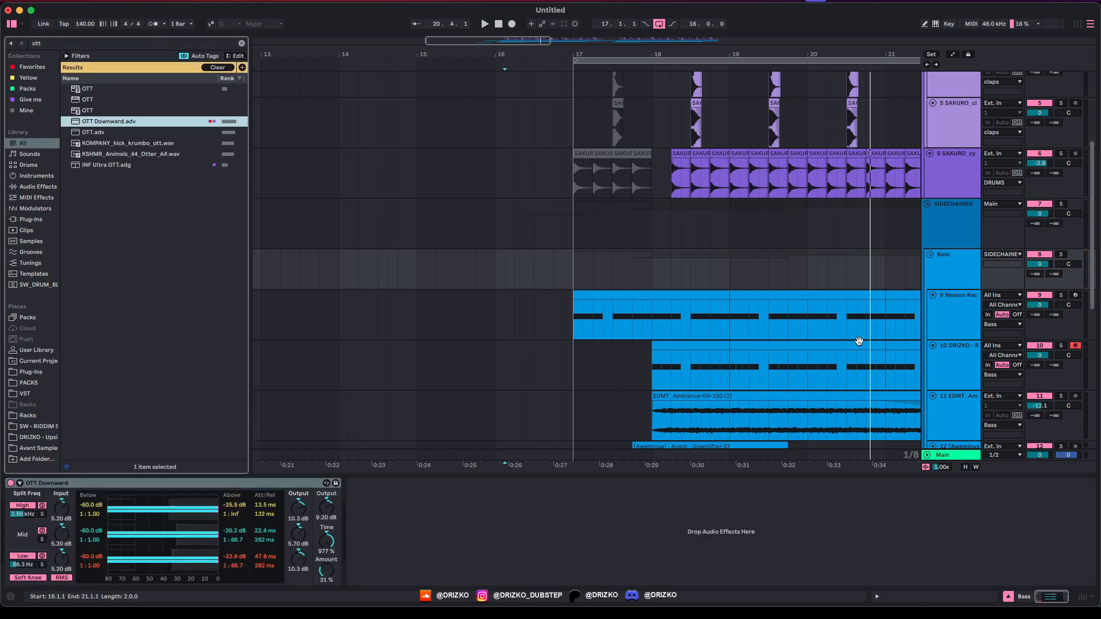
key("space")
left_click(752, 293)
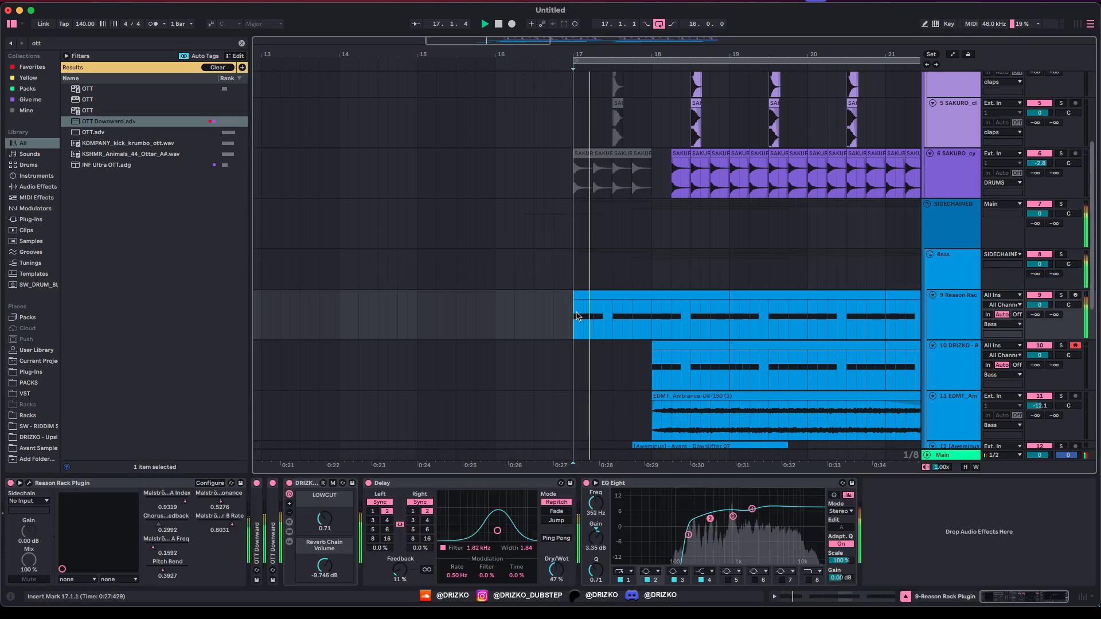
left_click(836, 259)
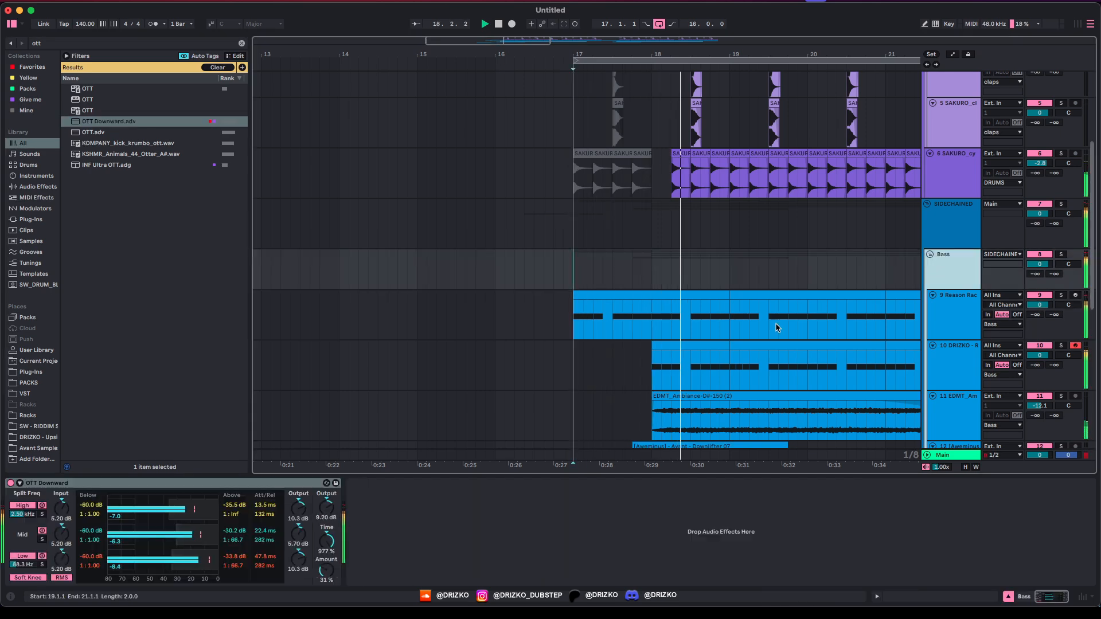
Step: Add a Saturator after OTT on the Bass group with drive raised to 2.3 dB
key("super+f")
type("sa")
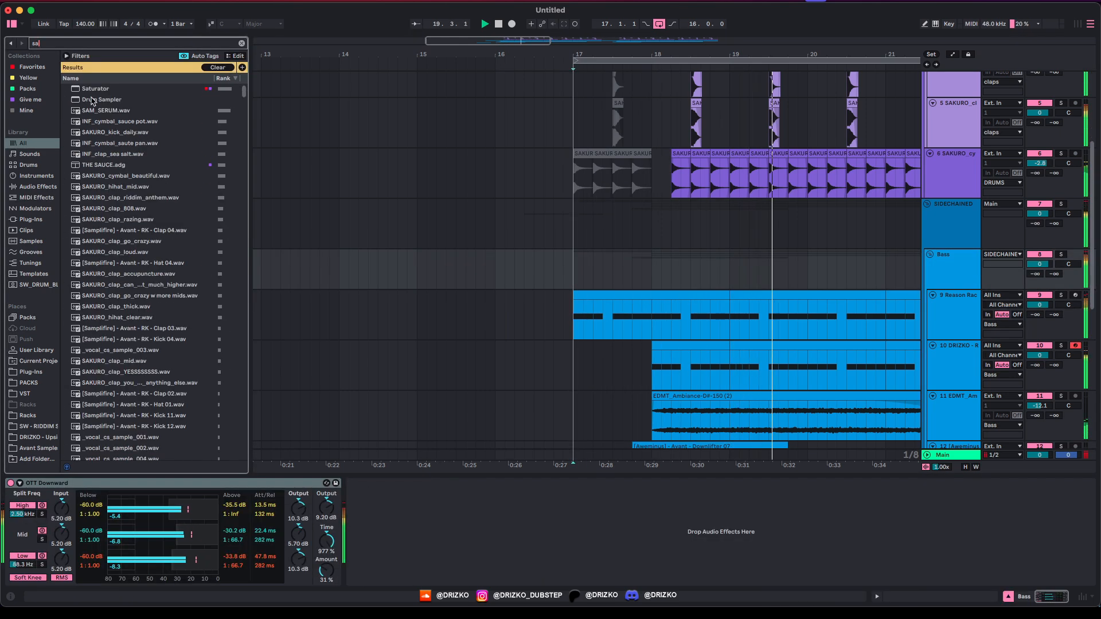
key("Down")
key("Return")
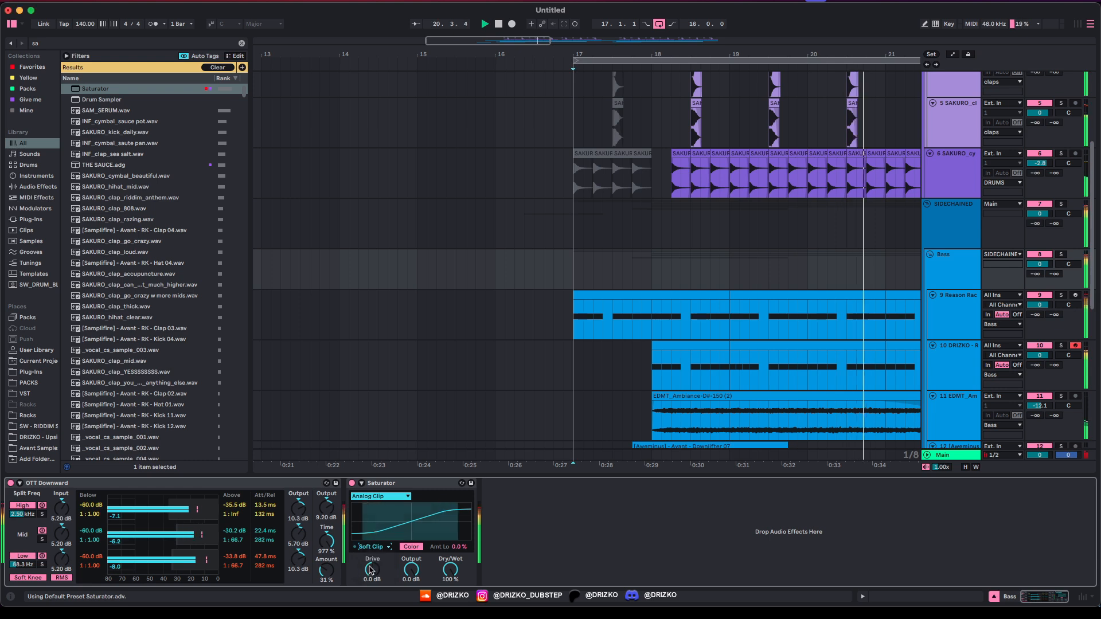
left_click_drag(370, 569, 370, 559)
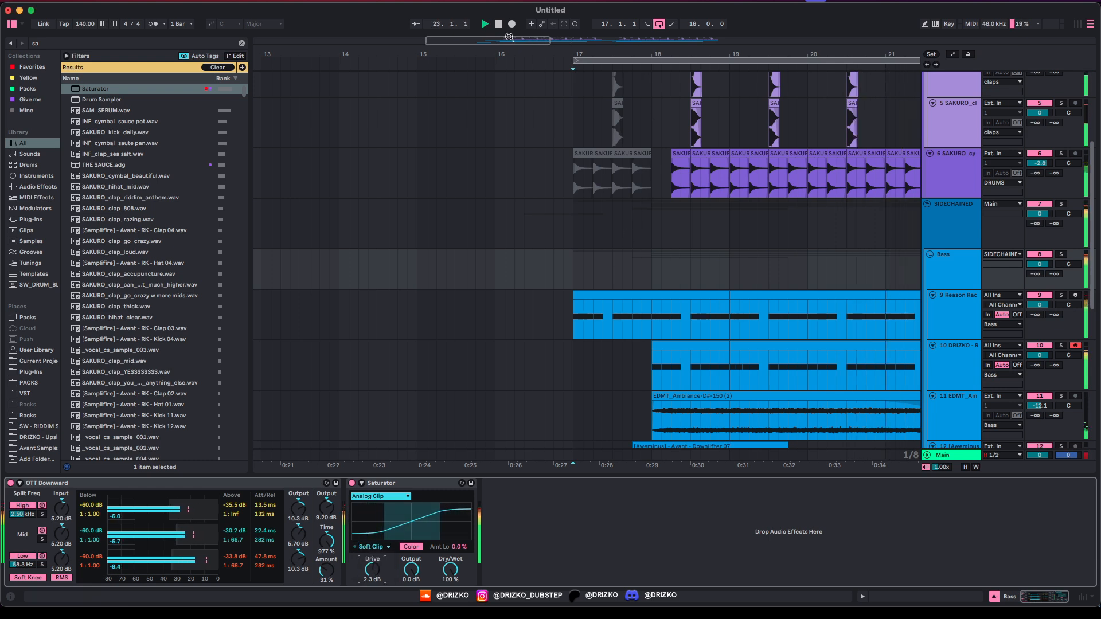
left_click_drag(509, 37, 509, 25)
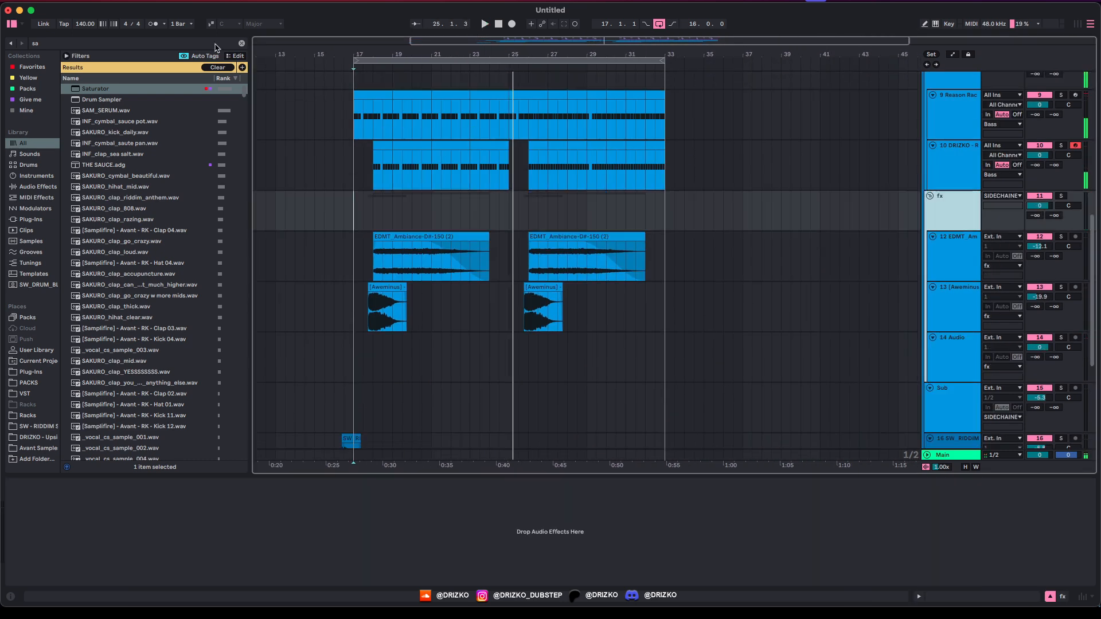
Step: Place KSHMR Exhaust 08 on track 14 at bar 18 and lower the track to about -9 dB
left_click(242, 43)
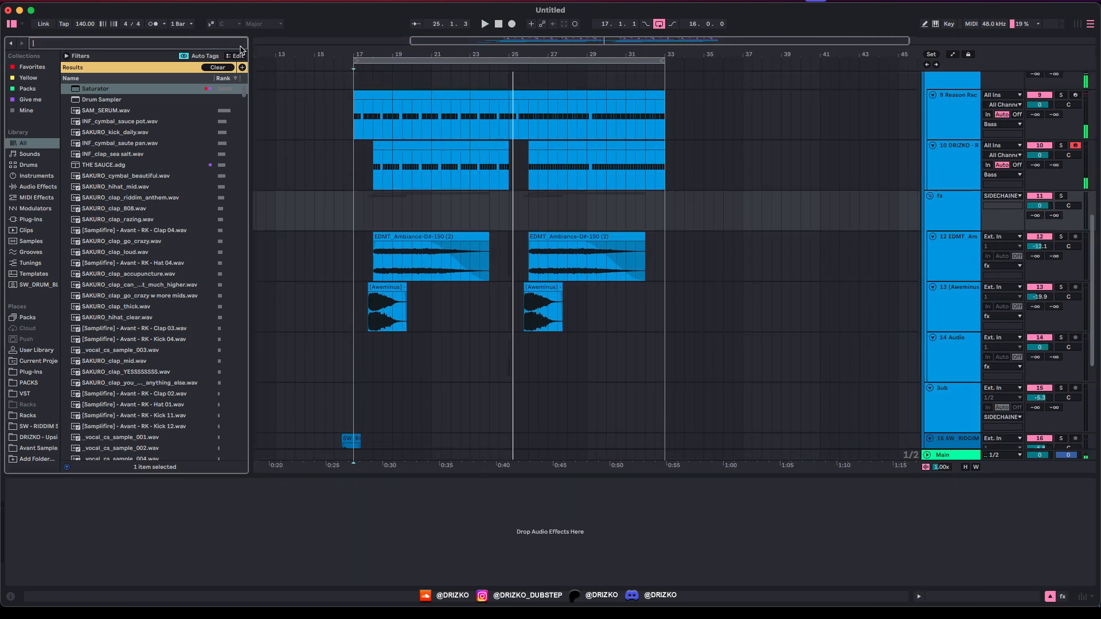
type("downl")
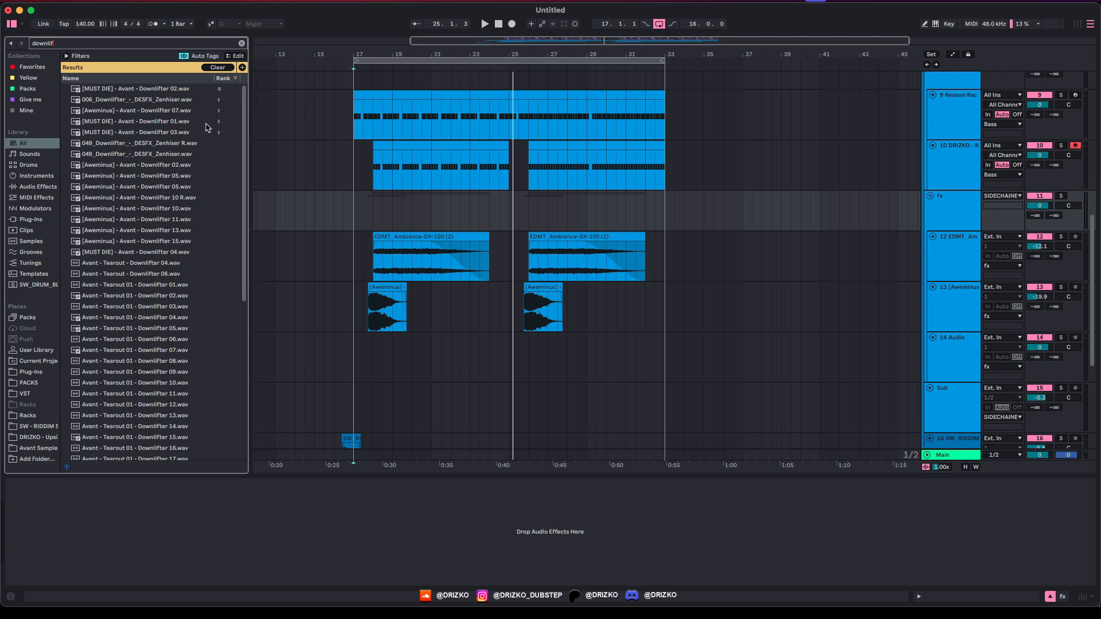
type("if")
key("super+a")
type("exhaust")
left_click(128, 122)
left_click(129, 112)
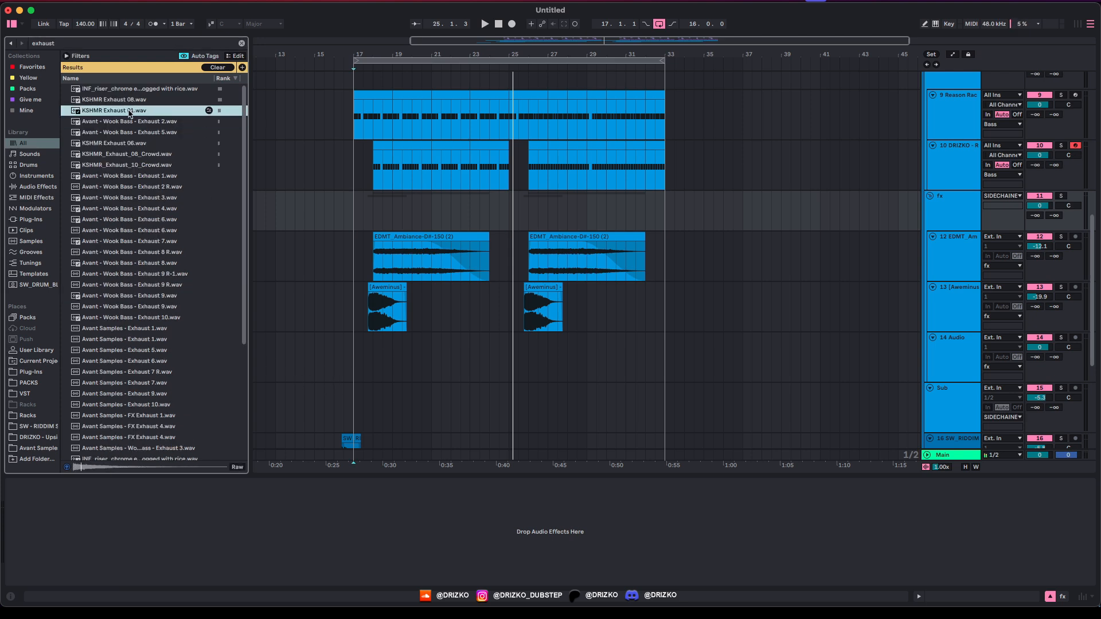
left_click(138, 100)
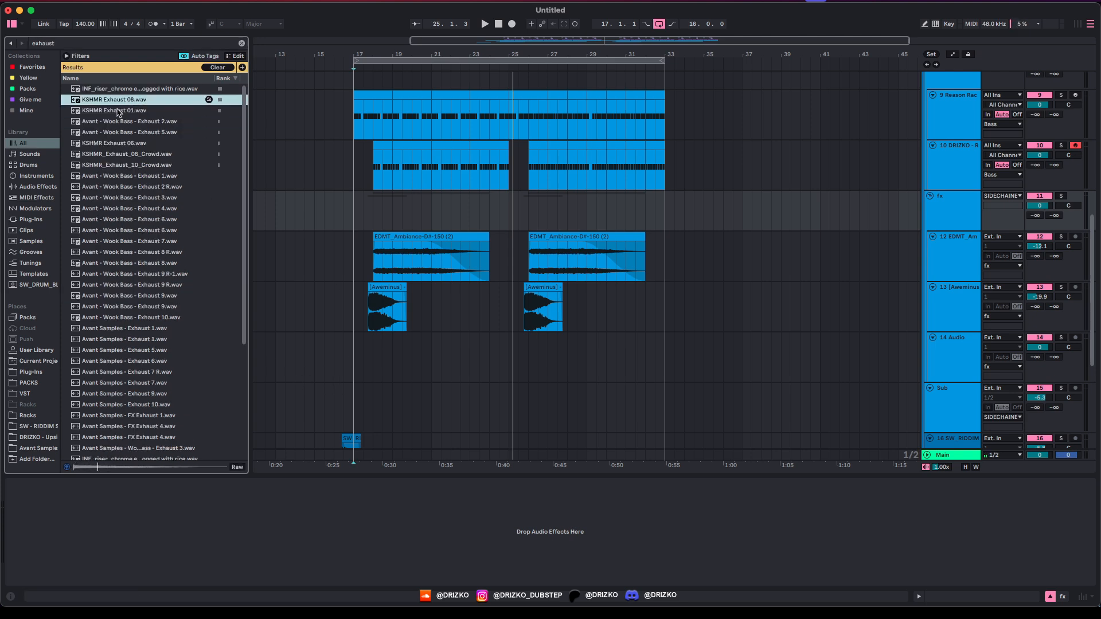
left_click_drag(117, 109, 400, 373)
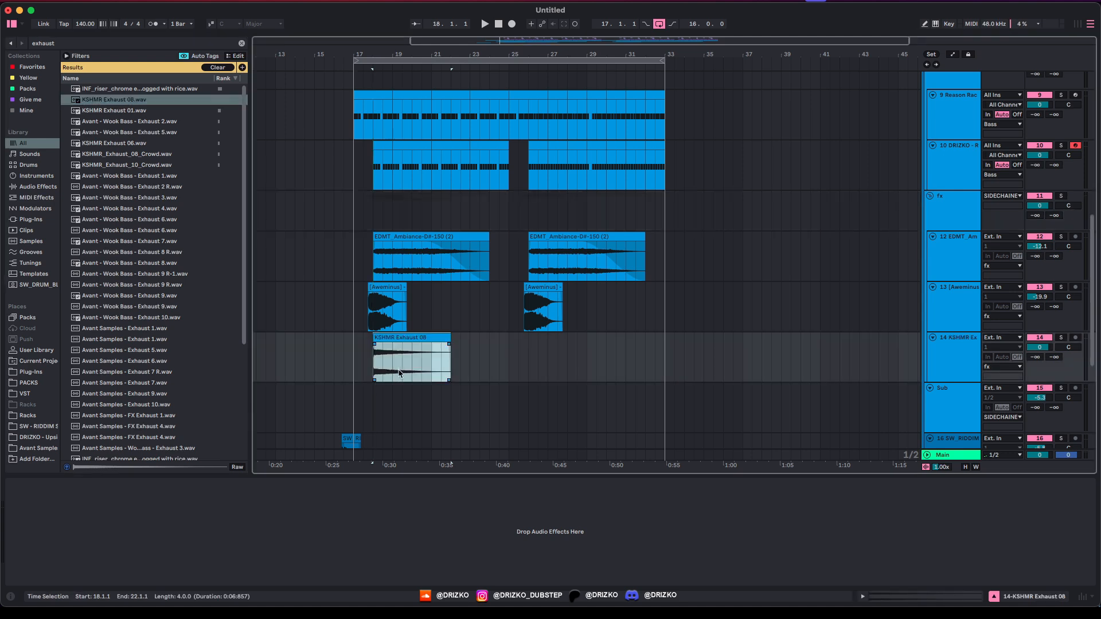
left_click_drag(1039, 347, 1039, 367)
key("space")
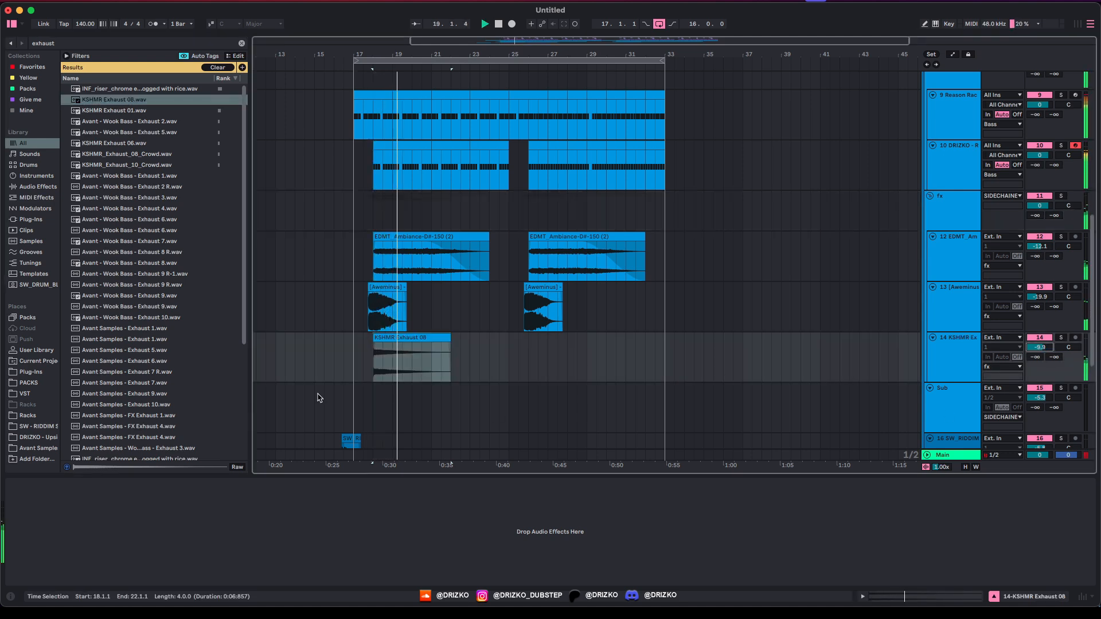
Step: Duplicate the exhaust clip into the later sections around bars 26 and 33
left_click_drag(354, 365, 506, 373)
key("super+d")
scroll(662, 336, "up", 3)
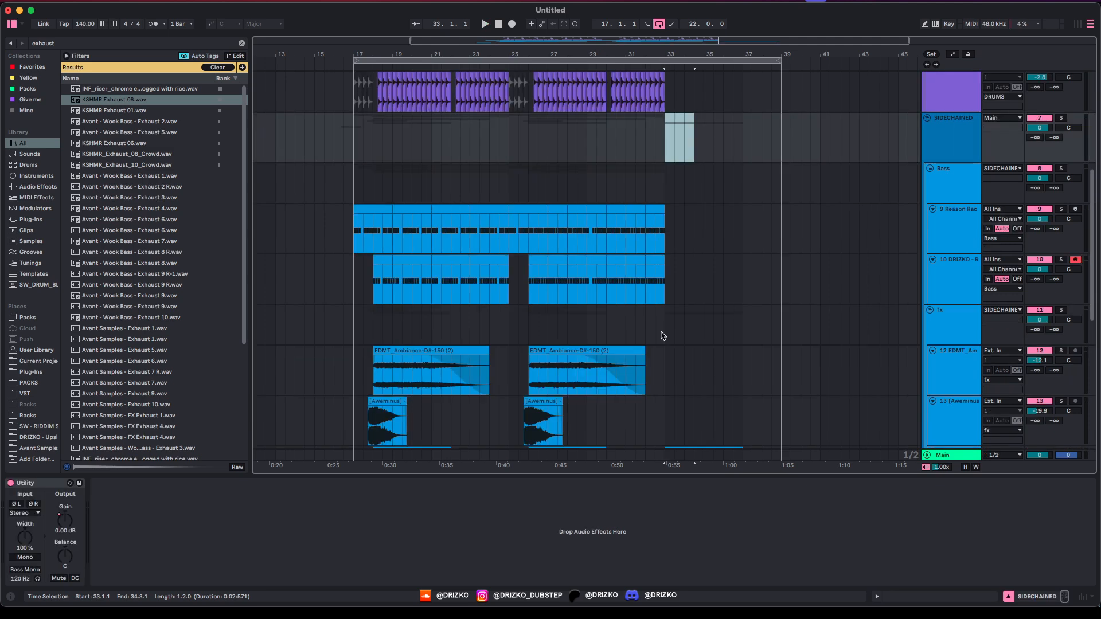
scroll(639, 372, "down", 4)
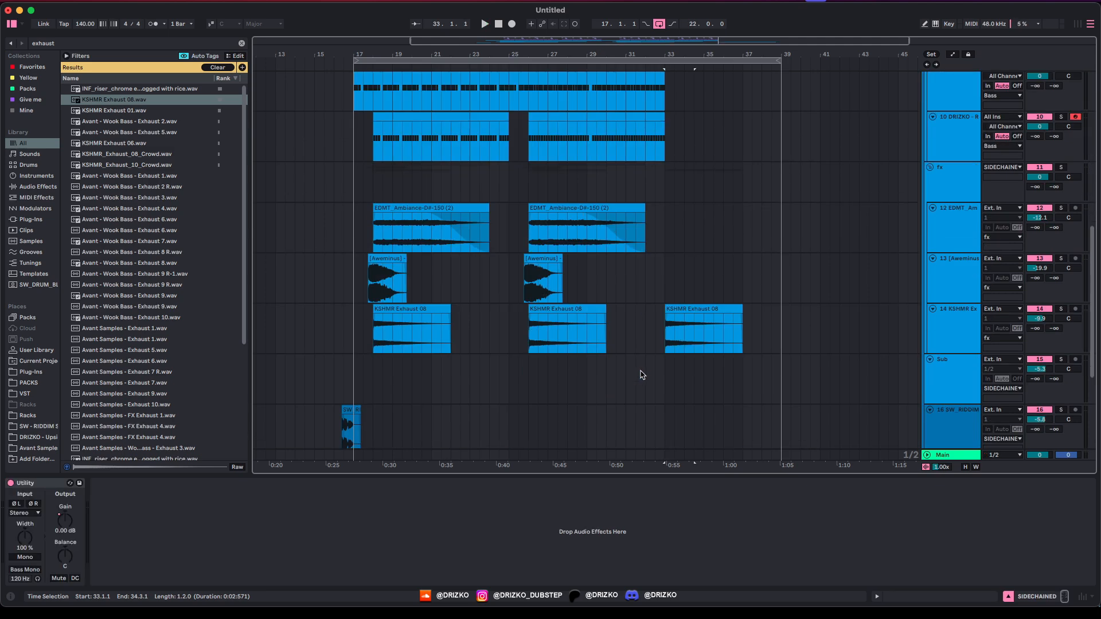
scroll(505, 329, "up", 6)
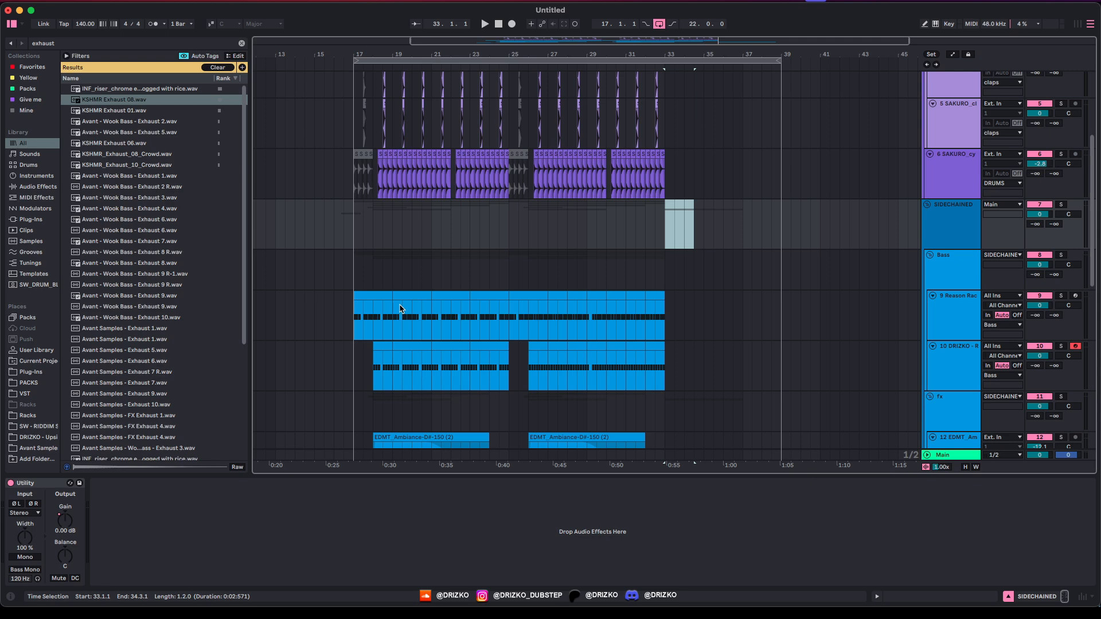
scroll(467, 361, "down", 4)
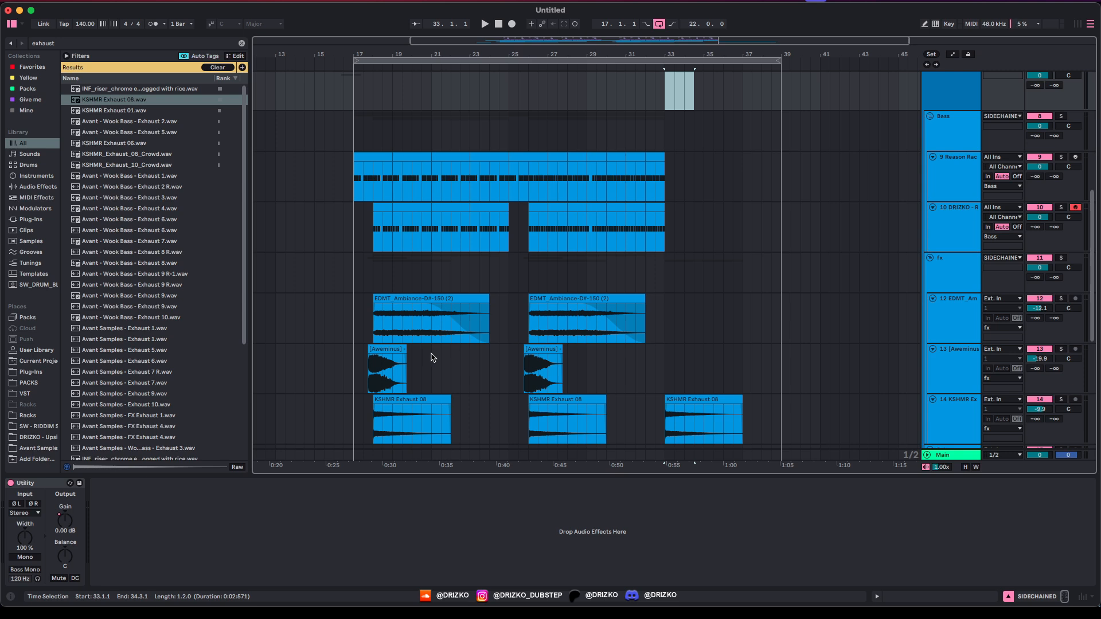
scroll(484, 174, "up", 1)
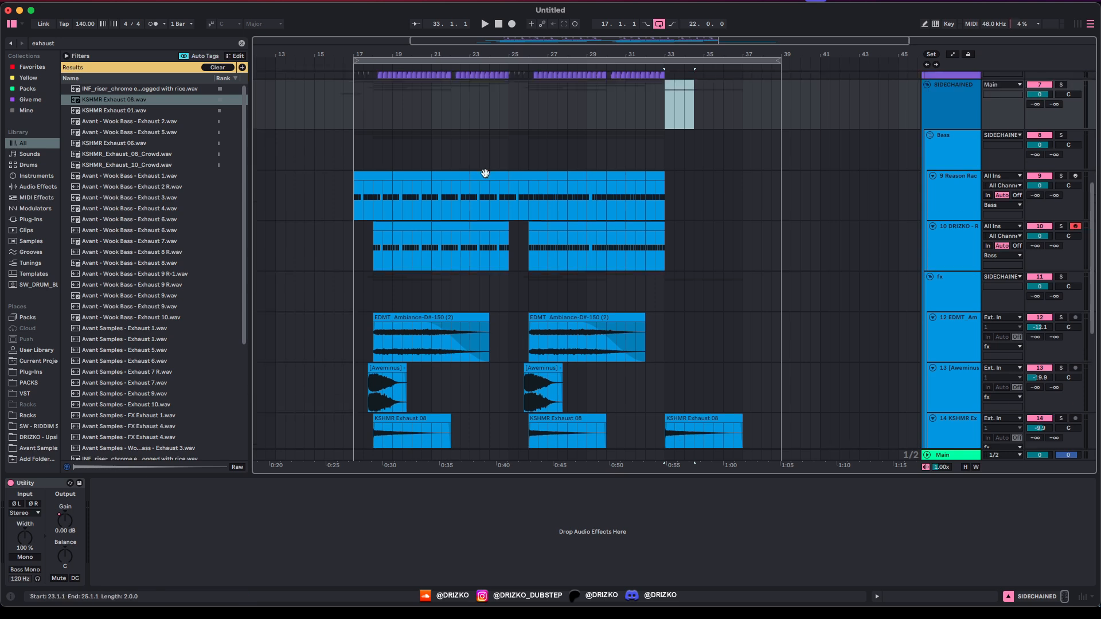